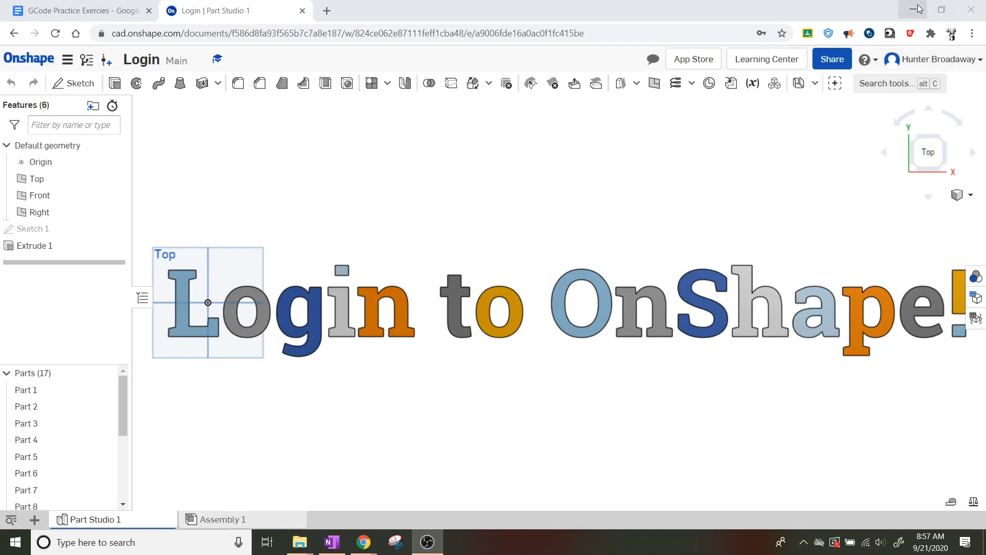
- Switch to the Construction Blocks page in OneNote and bring the isometric block drawings into view
{"action": "left_click", "coordinate": [335, 544]}
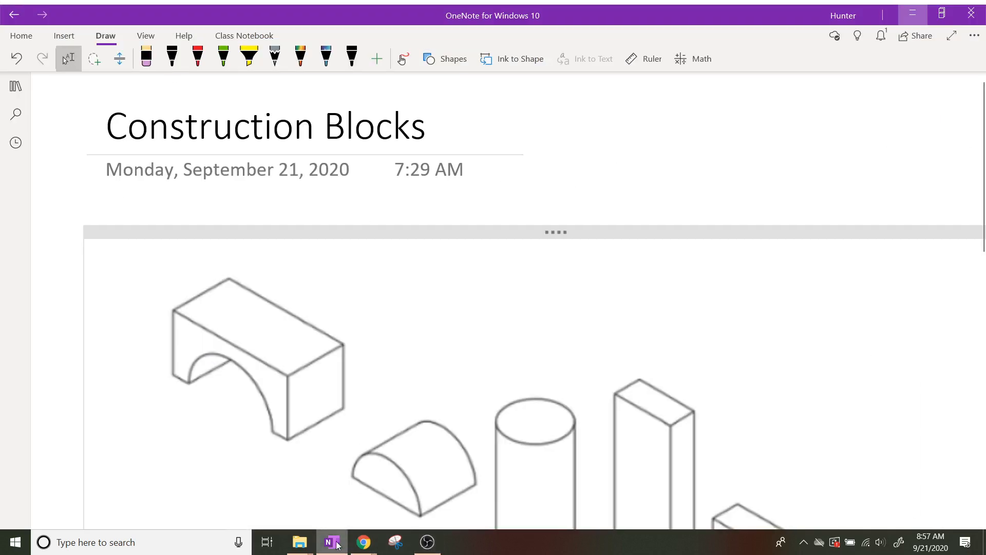
{"action": "scroll", "coordinate": [696, 338], "scroll_direction": "down", "scroll_amount": 5}
{"action": "scroll", "coordinate": [695, 338], "scroll_direction": "up", "scroll_amount": 1}
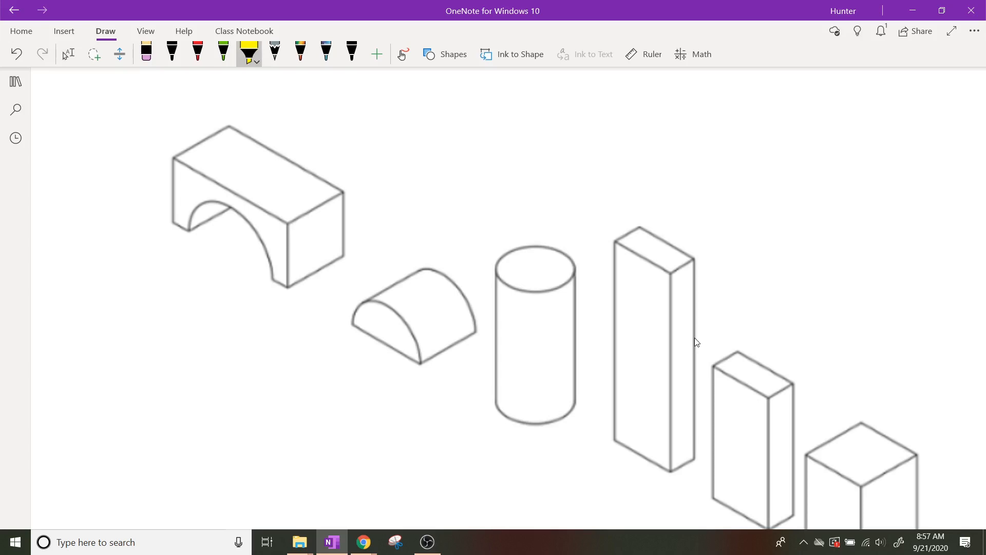
- With the black pen, draw an arrow beside the arch block along its depth direction and label it "depth"
{"action": "left_click_drag", "start_coordinate": [373, 238], "coordinate": [399, 225]}
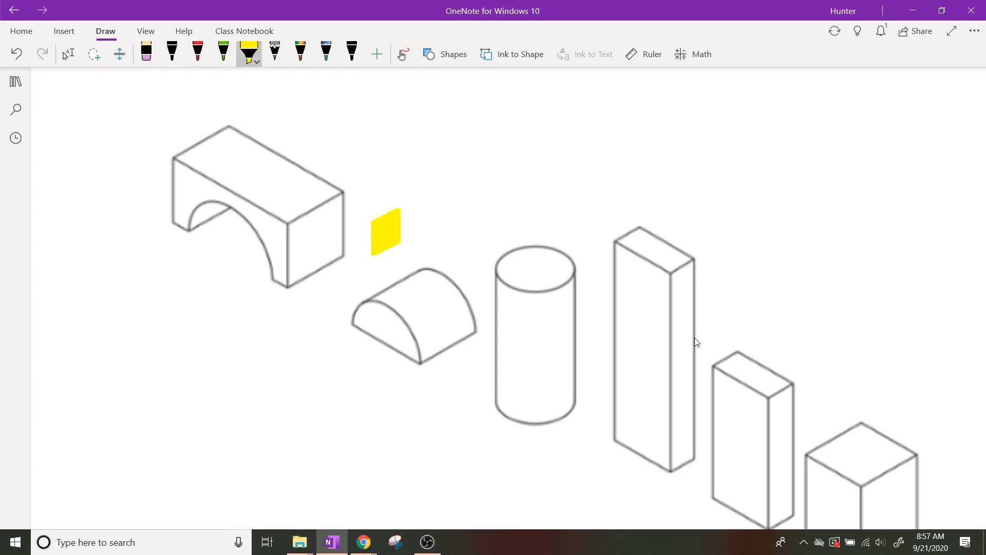
{"action": "key", "text": "ctrl+z"}
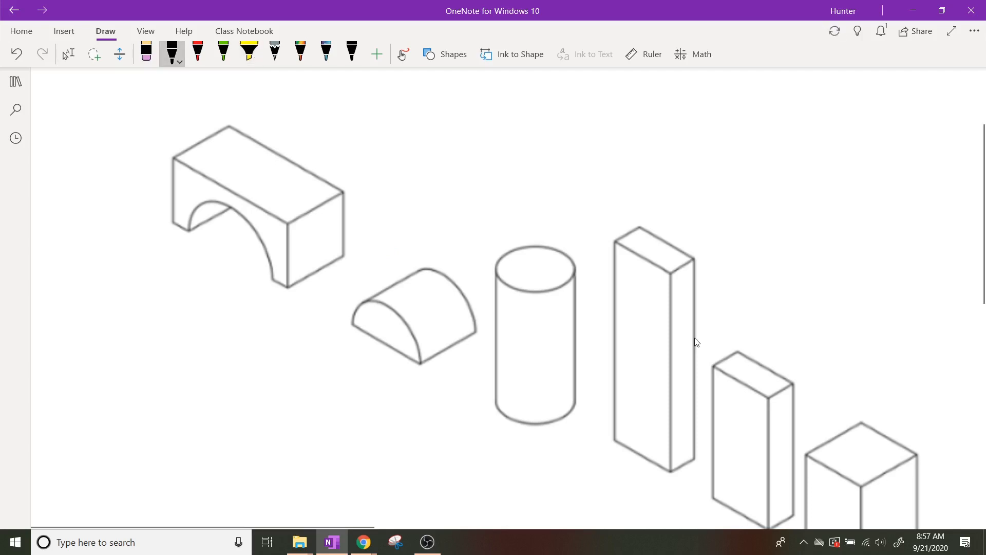
{"action": "left_click_drag", "start_coordinate": [368, 241], "coordinate": [398, 224]}
{"action": "left_click_drag", "start_coordinate": [390, 222], "coordinate": [395, 235]}
{"action": "mouse_move", "coordinate": [417, 205]}
{"action": "left_mouse_down"}
{"action": "mouse_move", "coordinate": [417, 218]}
{"action": "mouse_move", "coordinate": [434, 215]}
{"action": "left_mouse_up"}
{"action": "left_click_drag", "start_coordinate": [441, 205], "coordinate": [442, 213]}
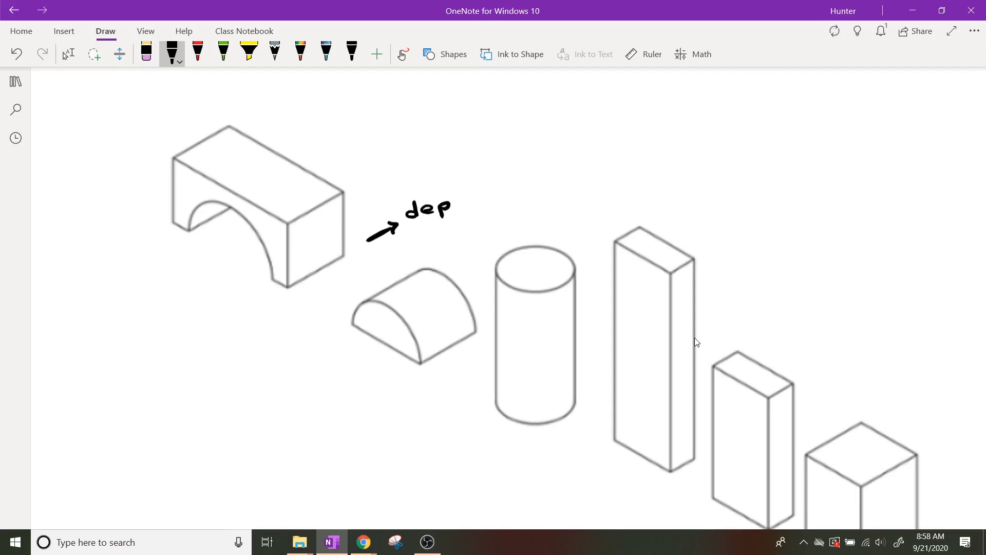
{"action": "left_click_drag", "start_coordinate": [454, 197], "coordinate": [455, 217]}
{"action": "left_click_drag", "start_coordinate": [448, 205], "coordinate": [462, 204]}
{"action": "left_click_drag", "start_coordinate": [466, 194], "coordinate": [485, 205]}
- Draw an arrow along the arch block's width direction and write "width" next to it
{"action": "left_click_drag", "start_coordinate": [177, 265], "coordinate": [142, 247]}
{"action": "mouse_move", "coordinate": [153, 248]}
{"action": "left_mouse_down"}
{"action": "mouse_move", "coordinate": [131, 272]}
{"action": "mouse_move", "coordinate": [145, 280]}
{"action": "left_mouse_up"}
{"action": "left_click", "coordinate": [133, 271]}
{"action": "left_click", "coordinate": [134, 278]}
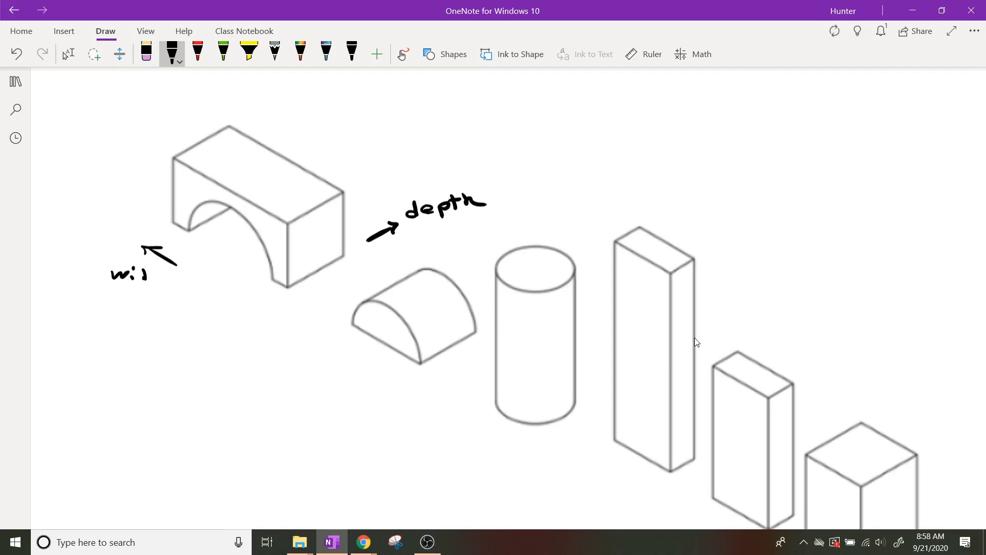
{"action": "left_click_drag", "start_coordinate": [146, 276], "coordinate": [149, 281]}
{"action": "left_click_drag", "start_coordinate": [155, 271], "coordinate": [156, 282]}
{"action": "left_click_drag", "start_coordinate": [152, 276], "coordinate": [161, 275]}
{"action": "left_click_drag", "start_coordinate": [162, 271], "coordinate": [172, 286]}
- Draw an upward arrow beside the arch block and write "height" next to it
{"action": "left_click_drag", "start_coordinate": [87, 172], "coordinate": [89, 188]}
{"action": "left_click_drag", "start_coordinate": [141, 194], "coordinate": [139, 162]}
{"action": "left_click_drag", "start_coordinate": [133, 168], "coordinate": [148, 167]}
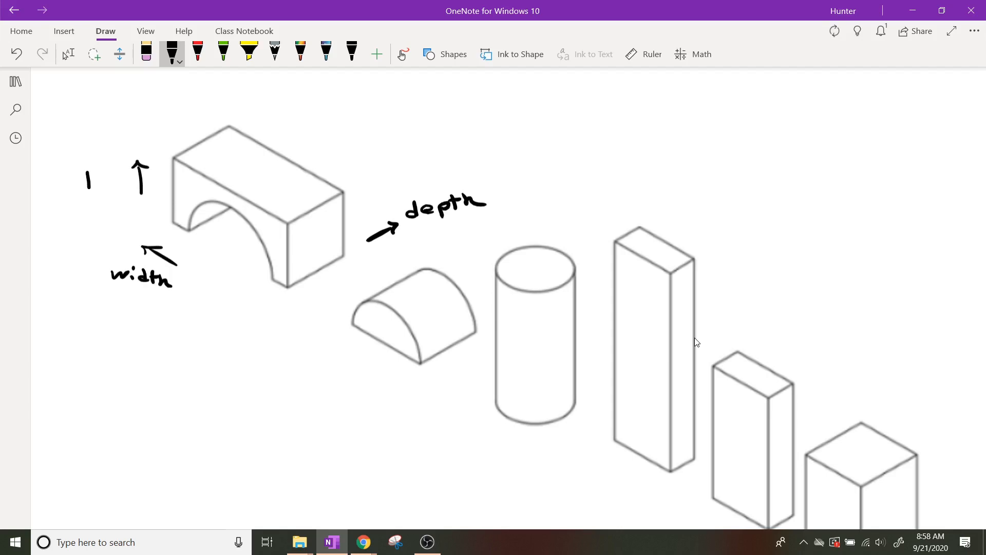
{"action": "left_click_drag", "start_coordinate": [88, 181], "coordinate": [94, 189]}
{"action": "left_click_drag", "start_coordinate": [95, 183], "coordinate": [101, 188]}
{"action": "left_click", "coordinate": [106, 175]}
{"action": "left_click_drag", "start_coordinate": [106, 179], "coordinate": [118, 191]}
{"action": "left_click_drag", "start_coordinate": [131, 174], "coordinate": [135, 185]}
{"action": "left_click_drag", "start_coordinate": [135, 162], "coordinate": [137, 181]}
{"action": "left_click_drag", "start_coordinate": [132, 177], "coordinate": [146, 175]}
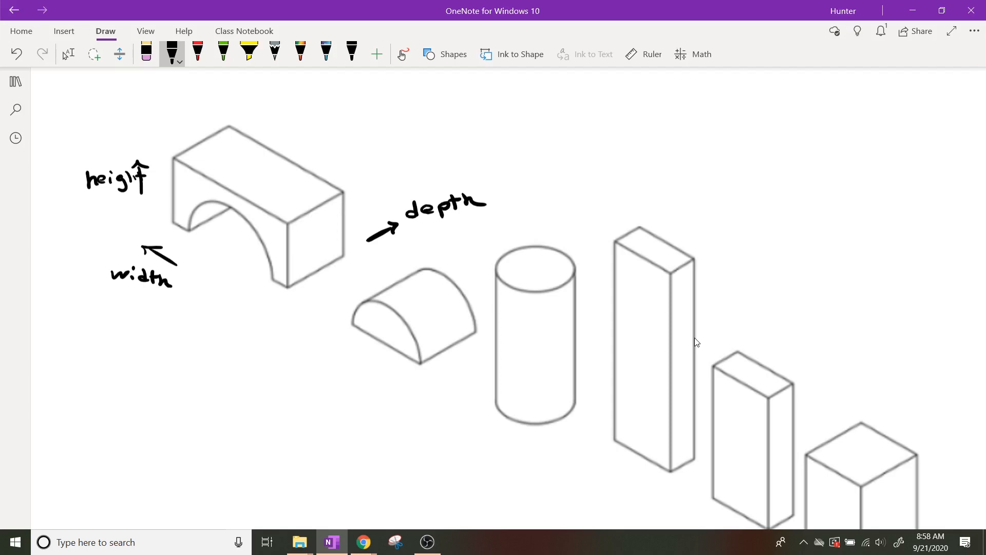
- Write the arch block's overall dimensions: 1 1/4" depth, 1 1/4" height and 2 1/2" width
{"action": "left_click_drag", "start_coordinate": [310, 279], "coordinate": [311, 291]}
{"action": "left_click_drag", "start_coordinate": [320, 276], "coordinate": [320, 282]}
{"action": "left_click_drag", "start_coordinate": [319, 286], "coordinate": [332, 286]}
{"action": "mouse_move", "coordinate": [325, 288]}
{"action": "left_mouse_down"}
{"action": "mouse_move", "coordinate": [333, 296]}
{"action": "mouse_move", "coordinate": [343, 274]}
{"action": "left_mouse_up"}
{"action": "left_click_drag", "start_coordinate": [351, 266], "coordinate": [352, 276]}
{"action": "left_click_drag", "start_coordinate": [355, 207], "coordinate": [355, 221]}
{"action": "mouse_move", "coordinate": [365, 197]}
{"action": "left_mouse_down"}
{"action": "mouse_move", "coordinate": [371, 222]}
{"action": "mouse_move", "coordinate": [379, 204]}
{"action": "left_mouse_up"}
{"action": "left_click_drag", "start_coordinate": [384, 195], "coordinate": [384, 204]}
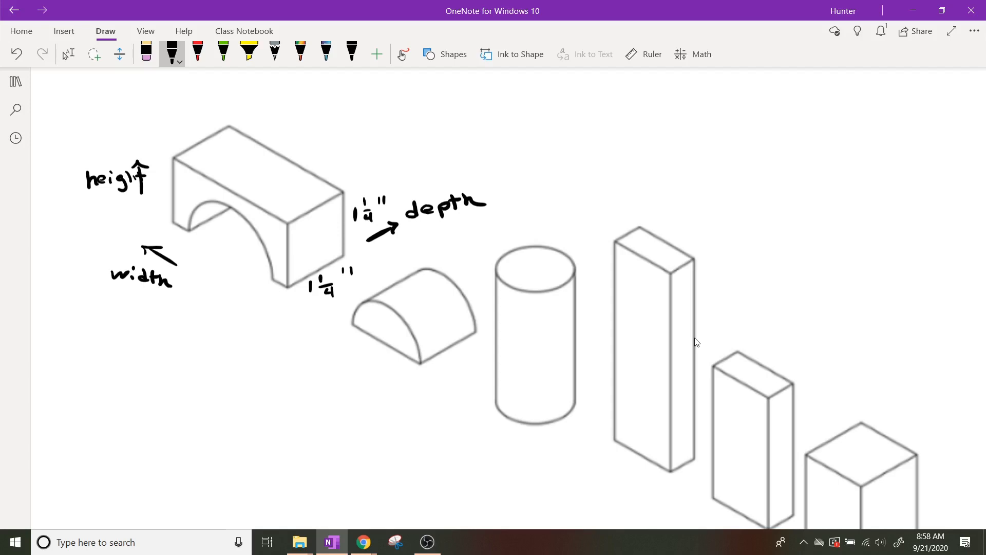
{"action": "mouse_move", "coordinate": [267, 128]}
{"action": "left_mouse_down"}
{"action": "mouse_move", "coordinate": [278, 138]}
{"action": "mouse_move", "coordinate": [303, 131]}
{"action": "mouse_move", "coordinate": [295, 138]}
{"action": "left_mouse_up"}
{"action": "left_click_drag", "start_coordinate": [311, 118], "coordinate": [310, 138]}
- Draw a dotted radius line in the arch opening and write 1 1/2" along the half-cylinder's front edge
{"action": "left_click", "coordinate": [240, 218]}
{"action": "left_click", "coordinate": [236, 223]}
{"action": "left_click", "coordinate": [230, 227]}
{"action": "left_click", "coordinate": [228, 232]}
{"action": "left_click", "coordinate": [225, 237]}
{"action": "left_click", "coordinate": [221, 242]}
{"action": "mouse_move", "coordinate": [353, 354]}
{"action": "left_mouse_down"}
{"action": "mouse_move", "coordinate": [352, 366]}
{"action": "mouse_move", "coordinate": [364, 357]}
{"action": "left_mouse_up"}
{"action": "mouse_move", "coordinate": [360, 362]}
{"action": "left_mouse_down"}
{"action": "mouse_move", "coordinate": [369, 374]}
{"action": "mouse_move", "coordinate": [385, 362]}
{"action": "left_mouse_up"}
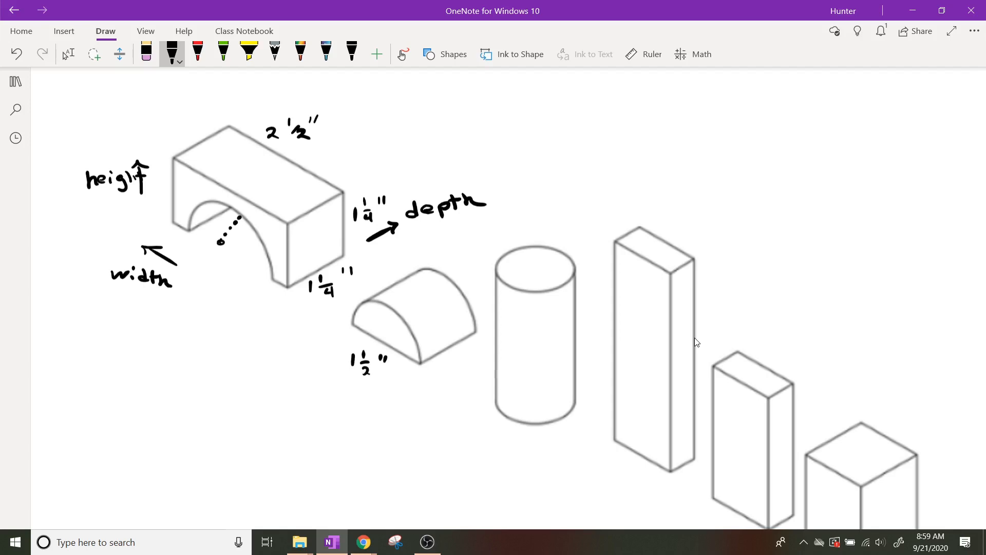
- Try to mark the arch opening's diameter with a dotted line, end ticks and a "d=" label
{"action": "mouse_move", "coordinate": [185, 235]}
{"action": "left_mouse_down"}
{"action": "mouse_move", "coordinate": [172, 243]}
{"action": "mouse_move", "coordinate": [254, 286]}
{"action": "mouse_move", "coordinate": [265, 281]}
{"action": "mouse_move", "coordinate": [246, 294]}
{"action": "left_mouse_up"}
{"action": "left_click_drag", "start_coordinate": [195, 276], "coordinate": [193, 287]}
{"action": "left_click_drag", "start_coordinate": [227, 250], "coordinate": [226, 264]}
{"action": "left_click_drag", "start_coordinate": [225, 257], "coordinate": [244, 258]}
{"action": "left_click", "coordinate": [232, 255]}
{"action": "left_click_drag", "start_coordinate": [241, 259], "coordinate": [251, 260]}
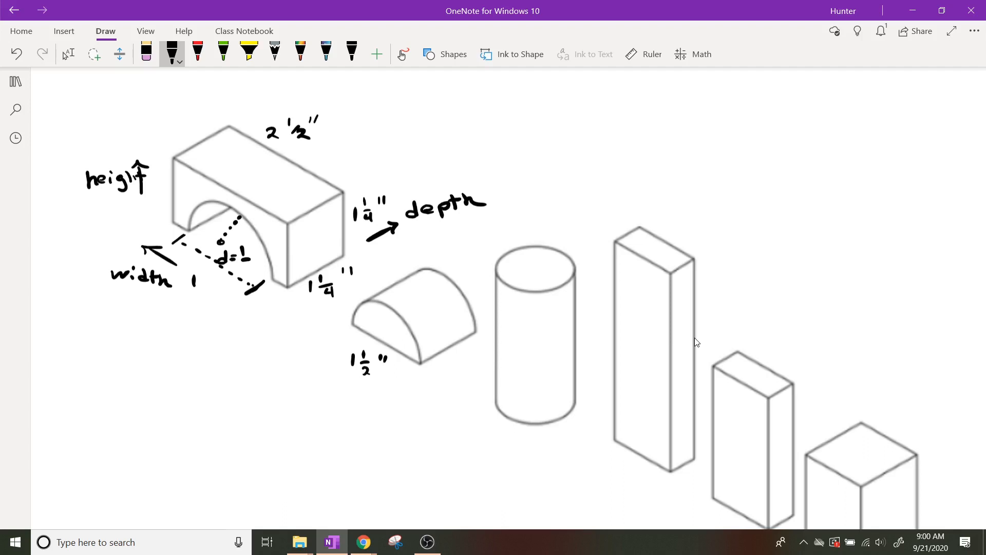
{"action": "left_click_drag", "start_coordinate": [255, 288], "coordinate": [224, 258]}
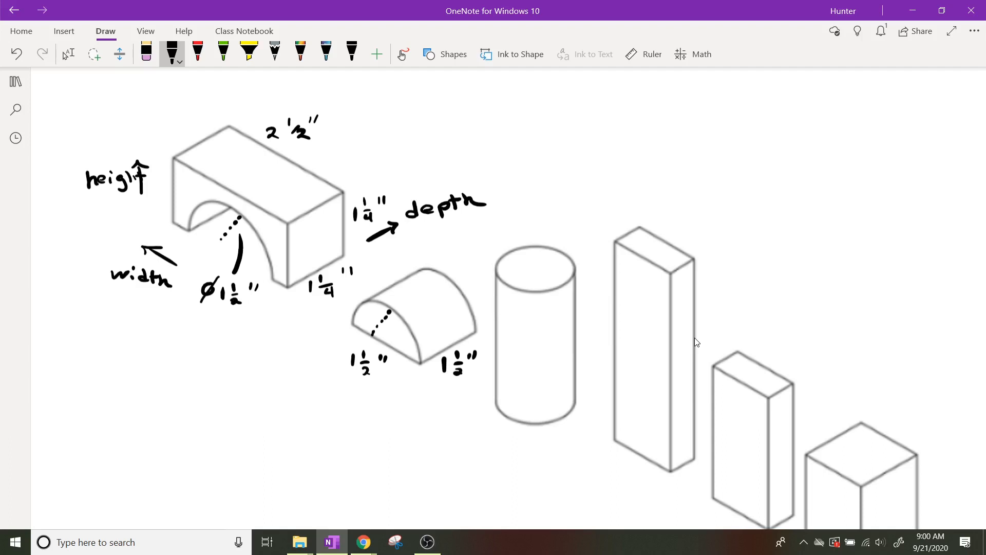
- Write the unit conversion setup "1.5cm x in/cm" in the blank area above the rectangular blocks
{"action": "left_click", "coordinate": [68, 53]}
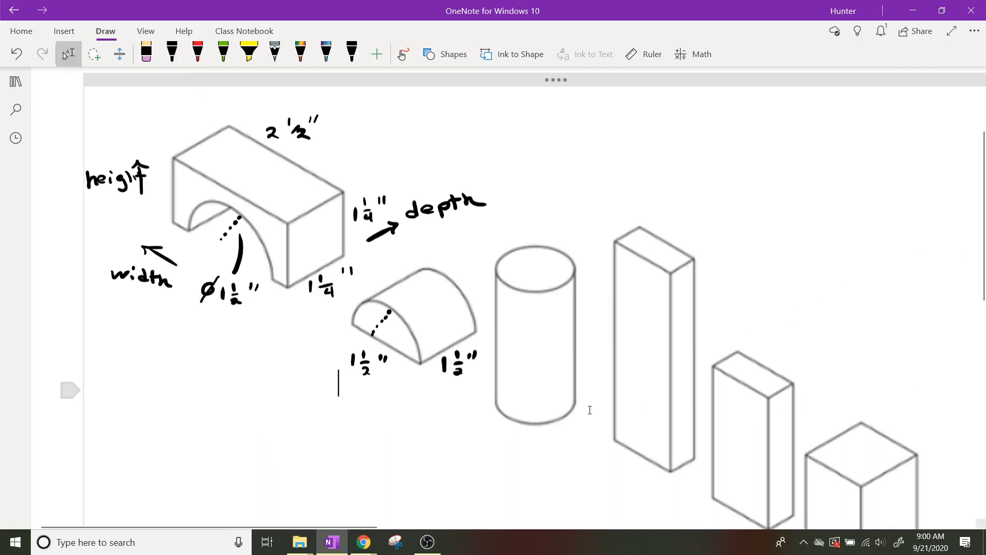
{"action": "scroll", "coordinate": [600, 361], "scroll_direction": "down", "scroll_amount": 1}
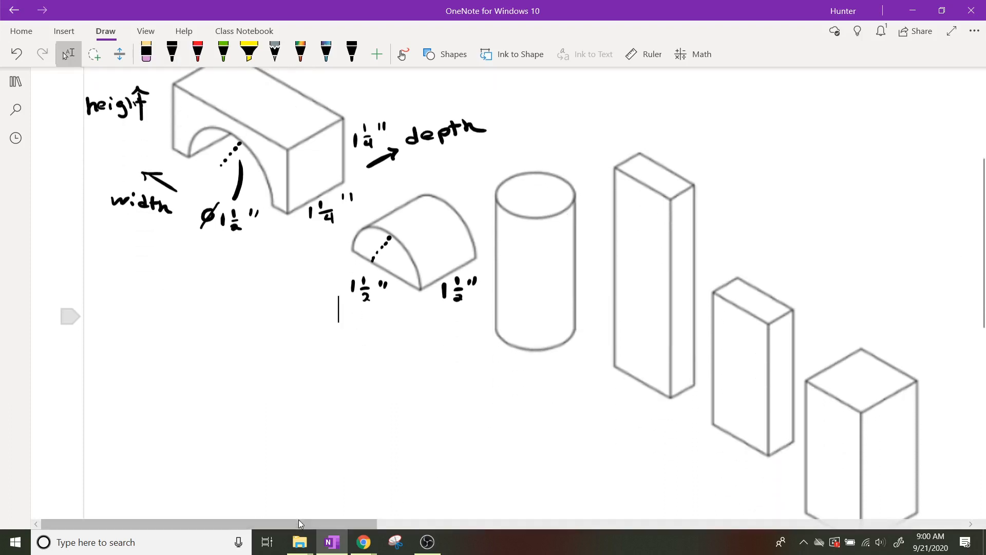
{"action": "left_click_drag", "start_coordinate": [298, 521], "coordinate": [331, 519]}
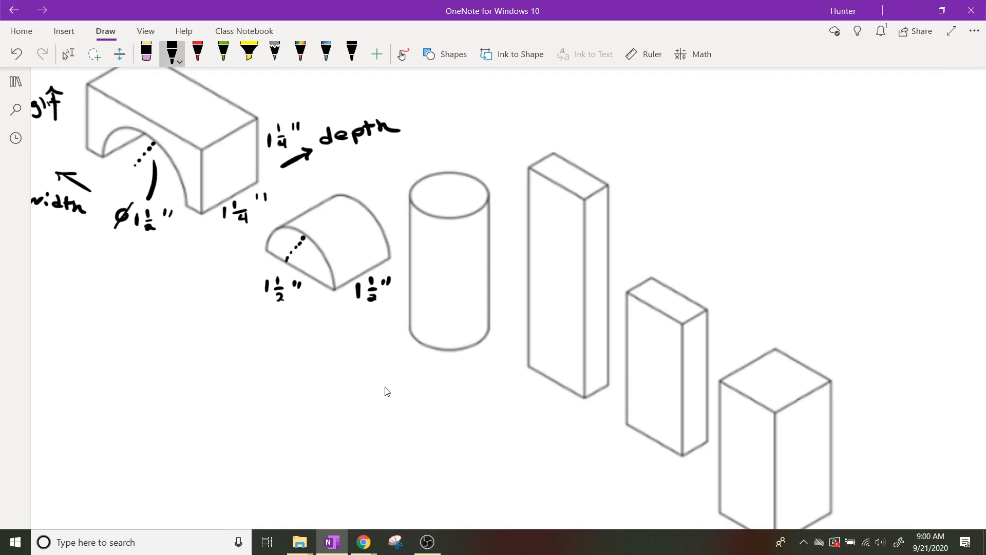
{"action": "mouse_move", "coordinate": [647, 95]}
{"action": "left_mouse_down"}
{"action": "mouse_move", "coordinate": [646, 110]}
{"action": "mouse_move", "coordinate": [680, 94]}
{"action": "mouse_move", "coordinate": [690, 111]}
{"action": "left_mouse_up"}
{"action": "left_click", "coordinate": [660, 108]}
{"action": "mouse_move", "coordinate": [697, 101]}
{"action": "left_mouse_down"}
{"action": "mouse_move", "coordinate": [700, 111]}
{"action": "mouse_move", "coordinate": [737, 116]}
{"action": "left_mouse_up"}
{"action": "mouse_move", "coordinate": [738, 106]}
{"action": "left_mouse_down"}
{"action": "mouse_move", "coordinate": [725, 117]}
{"action": "mouse_move", "coordinate": [843, 105]}
{"action": "mouse_move", "coordinate": [805, 138]}
{"action": "mouse_move", "coordinate": [837, 135]}
{"action": "left_mouse_up"}
{"action": "mouse_move", "coordinate": [806, 90]}
{"action": "left_mouse_down"}
{"action": "mouse_move", "coordinate": [807, 100]}
{"action": "mouse_move", "coordinate": [835, 101]}
{"action": "left_mouse_up"}
{"action": "left_click", "coordinate": [803, 82]}
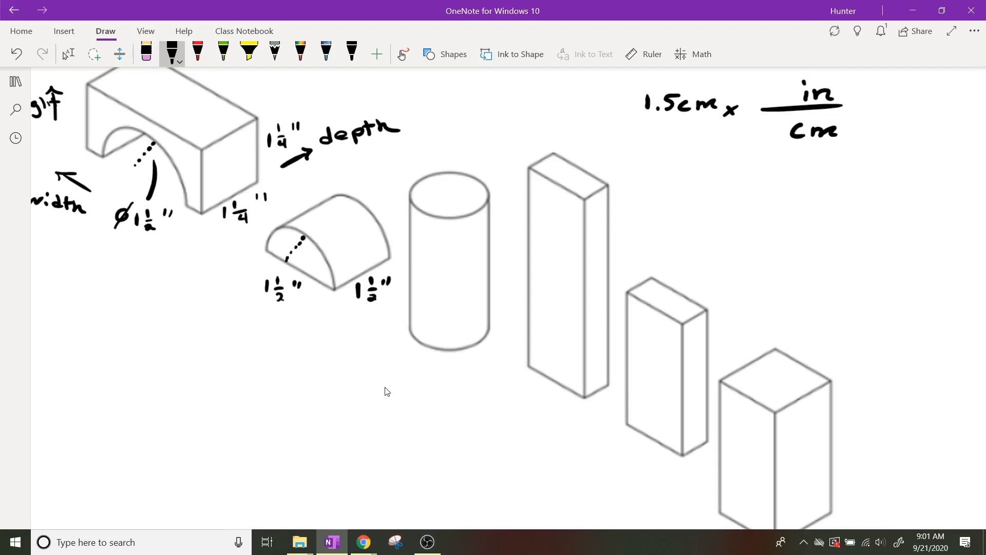
- Fill in the conversion factor as 1 in over 2.54 cm
{"action": "left_click_drag", "start_coordinate": [762, 88], "coordinate": [782, 97]}
{"action": "mouse_move", "coordinate": [735, 129]}
{"action": "left_mouse_down"}
{"action": "mouse_move", "coordinate": [749, 139]}
{"action": "mouse_move", "coordinate": [770, 126]}
{"action": "mouse_move", "coordinate": [779, 134]}
{"action": "left_mouse_up"}
{"action": "left_click", "coordinate": [751, 140]}
{"action": "left_click_drag", "start_coordinate": [780, 125], "coordinate": [776, 144]}
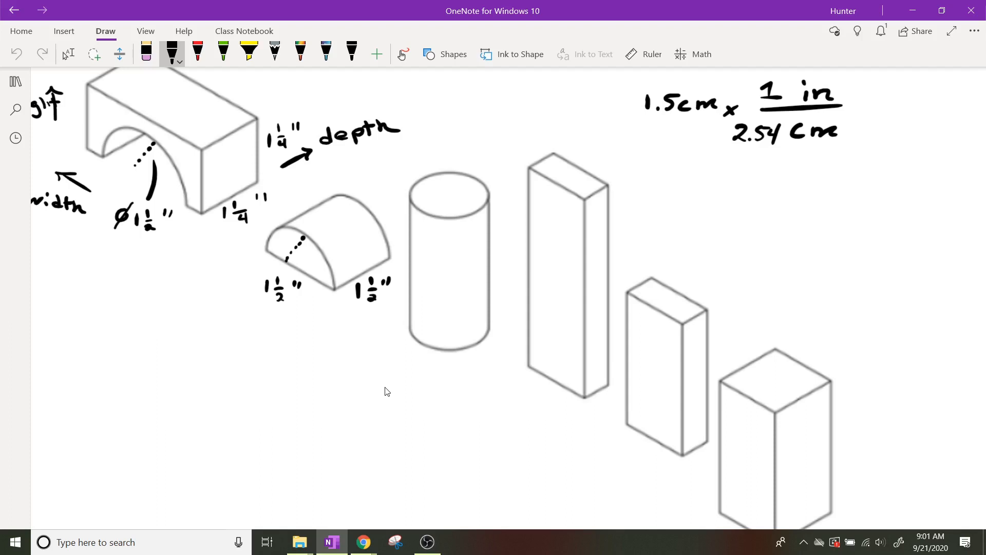
- Write the radius label r 0.59" above the half-cylinder
{"action": "mouse_move", "coordinate": [321, 179]}
{"action": "left_mouse_down"}
{"action": "mouse_move", "coordinate": [322, 189]}
{"action": "mouse_move", "coordinate": [383, 171]}
{"action": "left_mouse_up"}
{"action": "left_click", "coordinate": [362, 178]}
{"action": "left_click_drag", "start_coordinate": [398, 154], "coordinate": [401, 158]}
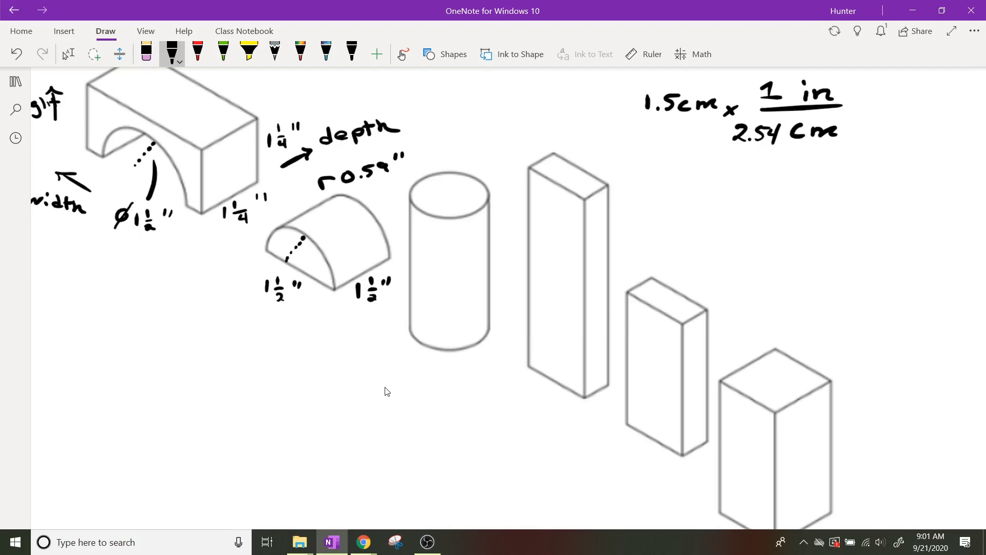
- Mark the cylinder's height with a dashed dimension line and label it 2.5"
{"action": "left_click_drag", "start_coordinate": [491, 198], "coordinate": [501, 194]}
{"action": "left_click_drag", "start_coordinate": [498, 246], "coordinate": [501, 283]}
{"action": "left_click_drag", "start_coordinate": [502, 294], "coordinate": [508, 312]}
{"action": "mouse_move", "coordinate": [428, 257]}
{"action": "left_mouse_down"}
{"action": "mouse_move", "coordinate": [449, 268]}
{"action": "mouse_move", "coordinate": [465, 256]}
{"action": "left_mouse_up"}
{"action": "left_click_drag", "start_coordinate": [472, 248], "coordinate": [470, 255]}
- Draw a dashed diameter line across the cylinder's top face and label it ø1.00"
{"action": "left_click_drag", "start_coordinate": [421, 207], "coordinate": [426, 205]}
{"action": "left_click_drag", "start_coordinate": [433, 200], "coordinate": [440, 199]}
{"action": "left_click_drag", "start_coordinate": [446, 196], "coordinate": [449, 194]}
{"action": "left_click_drag", "start_coordinate": [454, 193], "coordinate": [467, 186]}
{"action": "left_click_drag", "start_coordinate": [472, 184], "coordinate": [475, 182]}
{"action": "mouse_move", "coordinate": [450, 153]}
{"action": "left_mouse_down"}
{"action": "mouse_move", "coordinate": [460, 148]}
{"action": "mouse_move", "coordinate": [453, 155]}
{"action": "left_mouse_up"}
{"action": "left_click_drag", "start_coordinate": [466, 138], "coordinate": [449, 158]}
{"action": "mouse_move", "coordinate": [479, 138]}
{"action": "left_mouse_down"}
{"action": "mouse_move", "coordinate": [477, 150]}
{"action": "mouse_move", "coordinate": [498, 141]}
{"action": "left_mouse_up"}
{"action": "left_click_drag", "start_coordinate": [511, 138], "coordinate": [510, 139]}
{"action": "left_click_drag", "start_coordinate": [523, 128], "coordinate": [526, 134]}
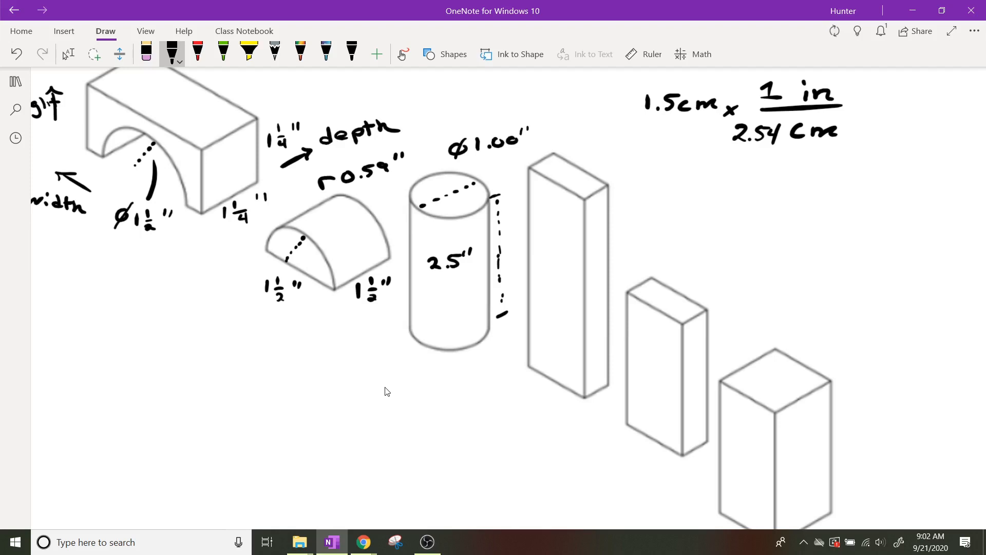
- Draw dimension marks for the tallest rectangular block's depth at its base and its width along the top edge
{"action": "left_click_drag", "start_coordinate": [590, 404], "coordinate": [598, 409]}
{"action": "left_click_drag", "start_coordinate": [609, 396], "coordinate": [612, 393]}
{"action": "left_click_drag", "start_coordinate": [558, 148], "coordinate": [572, 141]}
{"action": "left_click", "coordinate": [579, 148]}
{"action": "left_click", "coordinate": [589, 155]}
{"action": "left_click_drag", "start_coordinate": [612, 181], "coordinate": [627, 173]}
{"action": "left_click", "coordinate": [598, 161]}
{"action": "left_click", "coordinate": [607, 166]}
{"action": "left_click", "coordinate": [614, 170]}
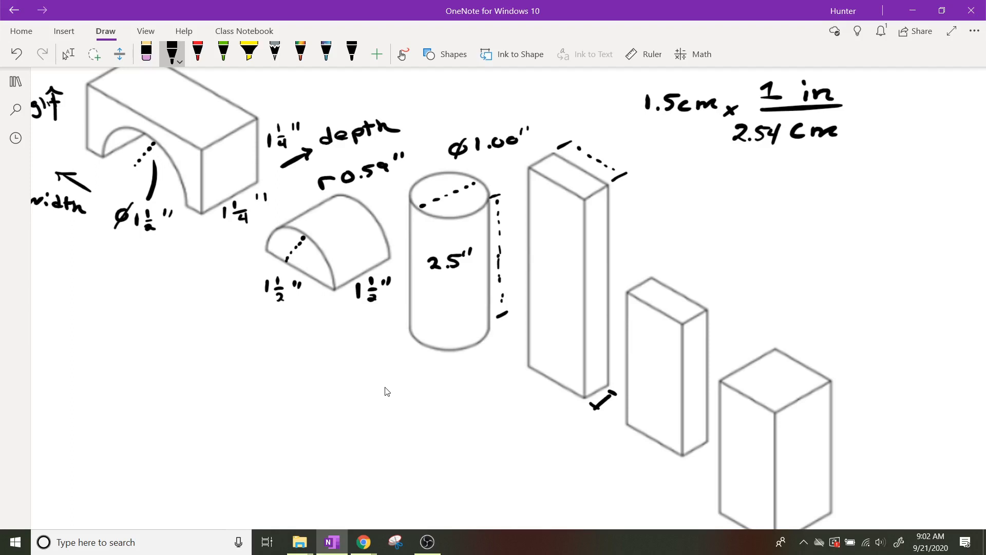
{"action": "left_click", "coordinate": [597, 143]}
{"action": "left_click_drag", "start_coordinate": [606, 135], "coordinate": [605, 147]}
{"action": "left_click_drag", "start_coordinate": [607, 135], "coordinate": [617, 134]}
{"action": "left_click_drag", "start_coordinate": [624, 131], "coordinate": [623, 136]}
{"action": "left_click_drag", "start_coordinate": [632, 130], "coordinate": [630, 136]}
{"action": "left_click_drag", "start_coordinate": [597, 144], "coordinate": [631, 133]}
- Label the tallest rectangular block's depth .5" and its width 1.5"
{"action": "left_click", "coordinate": [587, 423]}
{"action": "mouse_move", "coordinate": [595, 417]}
{"action": "left_mouse_down"}
{"action": "mouse_move", "coordinate": [594, 424]}
{"action": "mouse_move", "coordinate": [605, 415]}
{"action": "left_mouse_up"}
{"action": "left_click_drag", "start_coordinate": [610, 411], "coordinate": [614, 415]}
{"action": "left_click_drag", "start_coordinate": [601, 136], "coordinate": [600, 149]}
{"action": "left_click", "coordinate": [609, 149]}
{"action": "left_click_drag", "start_coordinate": [625, 136], "coordinate": [616, 137]}
{"action": "left_click_drag", "start_coordinate": [616, 137], "coordinate": [616, 150]}
{"action": "left_click_drag", "start_coordinate": [636, 135], "coordinate": [635, 140]}
{"action": "left_click_drag", "start_coordinate": [642, 134], "coordinate": [641, 139]}
- Add height tick marks beside the tallest rectangular block and write 3.5" on its front face
{"action": "left_click_drag", "start_coordinate": [514, 178], "coordinate": [522, 174]}
{"action": "left_click_drag", "start_coordinate": [510, 373], "coordinate": [519, 366]}
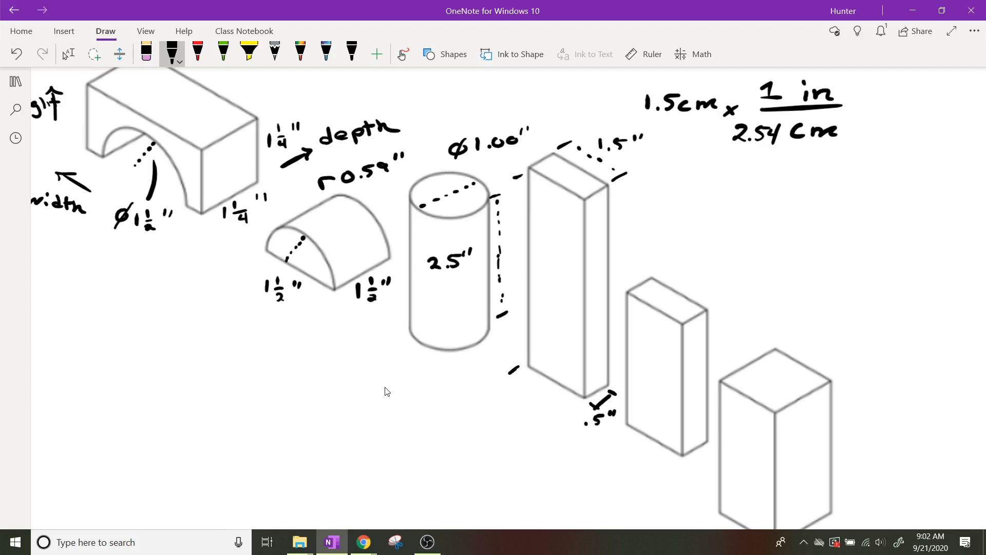
{"action": "left_click_drag", "start_coordinate": [534, 264], "coordinate": [551, 272]}
{"action": "left_click", "coordinate": [545, 271]}
{"action": "left_click_drag", "start_coordinate": [564, 255], "coordinate": [564, 260]}
{"action": "left_click_drag", "start_coordinate": [569, 254], "coordinate": [568, 260]}
- Mark the shorter flat block's top width with tick marks and label it 1.5"
{"action": "mouse_move", "coordinate": [664, 272]}
{"action": "left_mouse_down"}
{"action": "mouse_move", "coordinate": [710, 273]}
{"action": "mouse_move", "coordinate": [722, 259]}
{"action": "left_mouse_up"}
{"action": "left_click", "coordinate": [700, 271]}
{"action": "left_click_drag", "start_coordinate": [729, 254], "coordinate": [727, 261]}
{"action": "left_click_drag", "start_coordinate": [736, 254], "coordinate": [735, 260]}
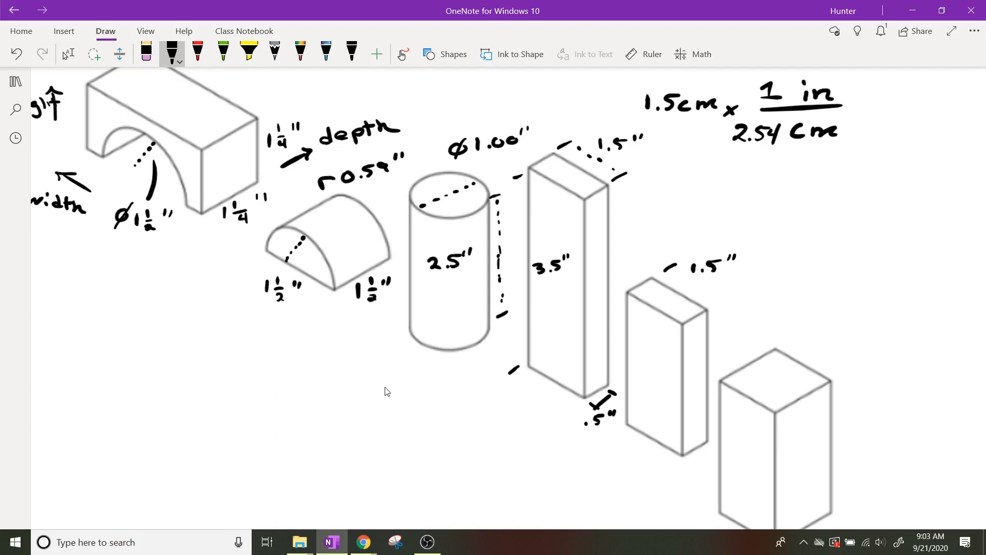
{"action": "left_click_drag", "start_coordinate": [727, 303], "coordinate": [737, 297]}
- Write the shorter flat block's height as 2.5" and mark its depth at the base as .5"
{"action": "left_click_drag", "start_coordinate": [679, 454], "coordinate": [691, 461]}
{"action": "left_click_drag", "start_coordinate": [634, 351], "coordinate": [643, 361]}
{"action": "left_click_drag", "start_coordinate": [660, 350], "coordinate": [652, 361]}
{"action": "left_click_drag", "start_coordinate": [665, 350], "coordinate": [671, 354]}
{"action": "left_click_drag", "start_coordinate": [706, 444], "coordinate": [714, 449]}
{"action": "left_click_drag", "start_coordinate": [708, 457], "coordinate": [701, 466]}
{"action": "left_click_drag", "start_coordinate": [712, 455], "coordinate": [717, 459]}
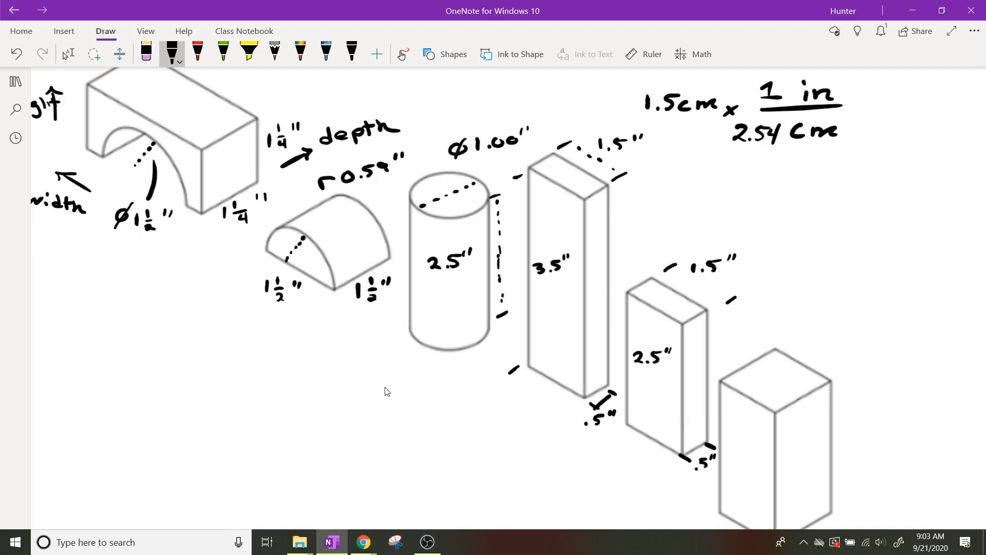
- Draw tick marks for the square-based block's width, depth and height
{"action": "scroll", "coordinate": [385, 388], "scroll_direction": "down", "scroll_amount": 1}
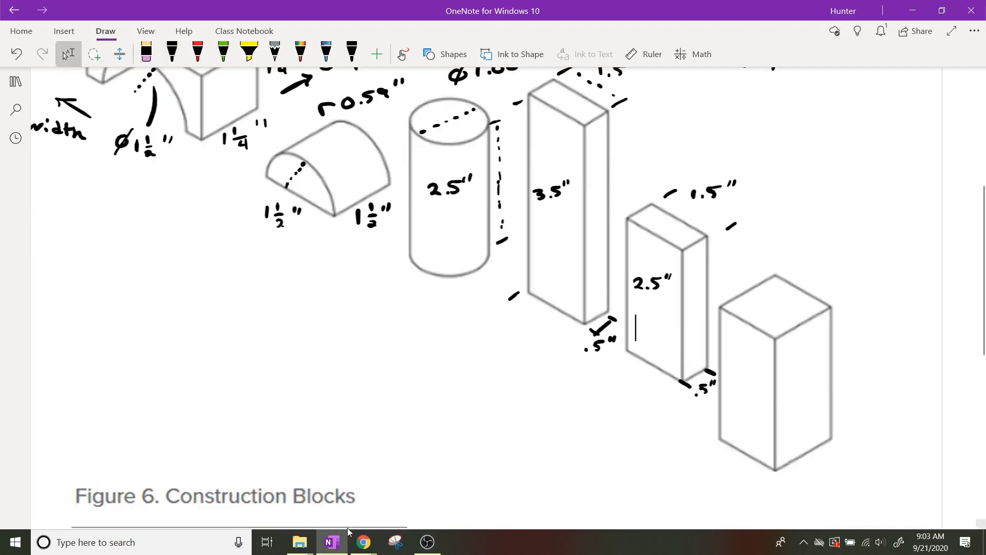
{"action": "left_click_drag", "start_coordinate": [348, 528], "coordinate": [373, 449]}
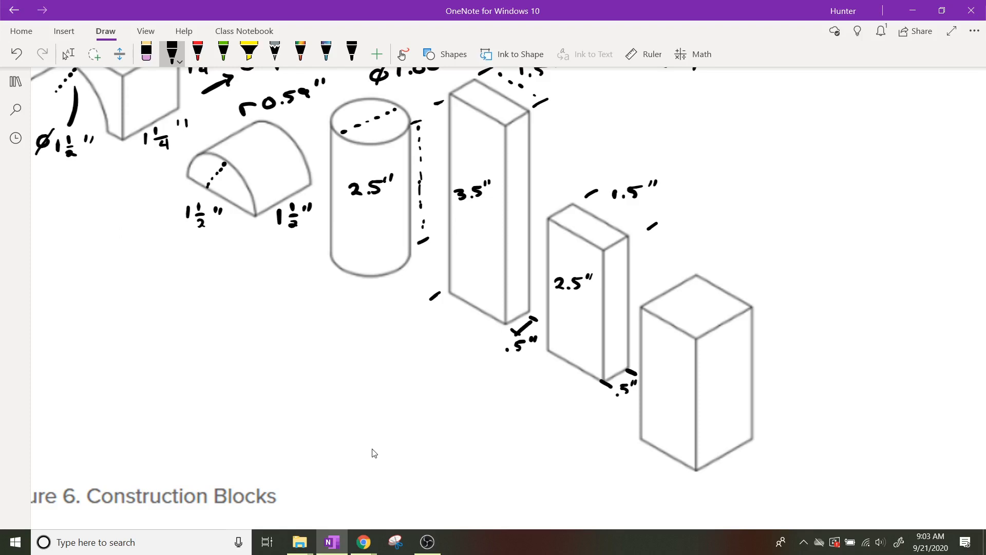
{"action": "left_click_drag", "start_coordinate": [703, 478], "coordinate": [712, 484]}
{"action": "left_click_drag", "start_coordinate": [764, 452], "coordinate": [772, 455]}
{"action": "left_click_drag", "start_coordinate": [628, 450], "coordinate": [620, 455]}
{"action": "left_click_drag", "start_coordinate": [672, 489], "coordinate": [681, 483]}
{"action": "left_click_drag", "start_coordinate": [756, 306], "coordinate": [771, 298]}
{"action": "left_click_drag", "start_coordinate": [760, 435], "coordinate": [770, 429]}
- Label both base edges of the square-based block 1" and its height 2"
{"action": "mouse_move", "coordinate": [738, 470]}
{"action": "left_mouse_down"}
{"action": "mouse_move", "coordinate": [739, 479]}
{"action": "mouse_move", "coordinate": [747, 469]}
{"action": "left_mouse_up"}
{"action": "left_click_drag", "start_coordinate": [757, 461], "coordinate": [754, 469]}
{"action": "left_click_drag", "start_coordinate": [628, 470], "coordinate": [628, 484]}
{"action": "left_click_drag", "start_coordinate": [639, 465], "coordinate": [637, 471]}
{"action": "left_click_drag", "start_coordinate": [646, 464], "coordinate": [644, 470]}
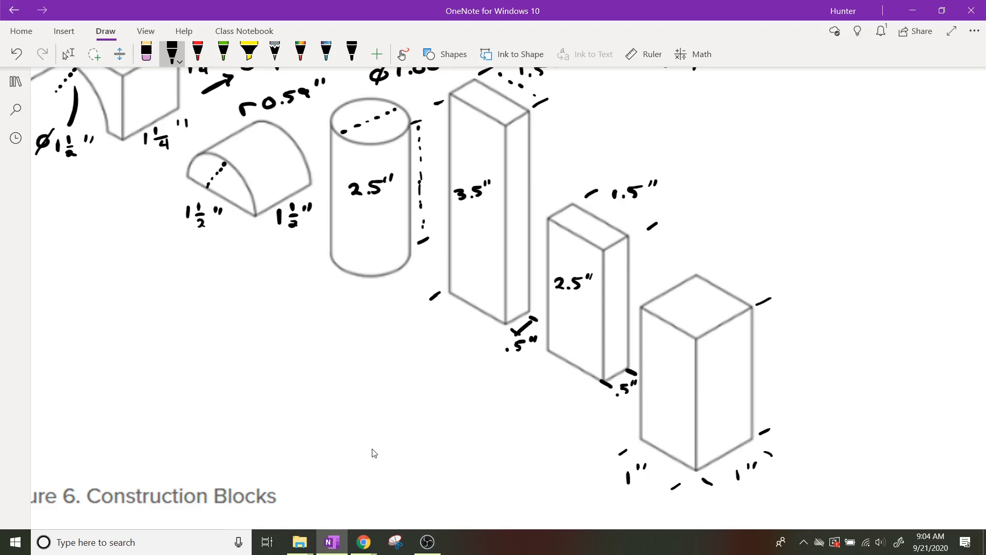
{"action": "left_click_drag", "start_coordinate": [769, 355], "coordinate": [782, 366]}
{"action": "left_click_drag", "start_coordinate": [791, 348], "coordinate": [790, 354]}
{"action": "left_click_drag", "start_coordinate": [799, 347], "coordinate": [797, 354]}
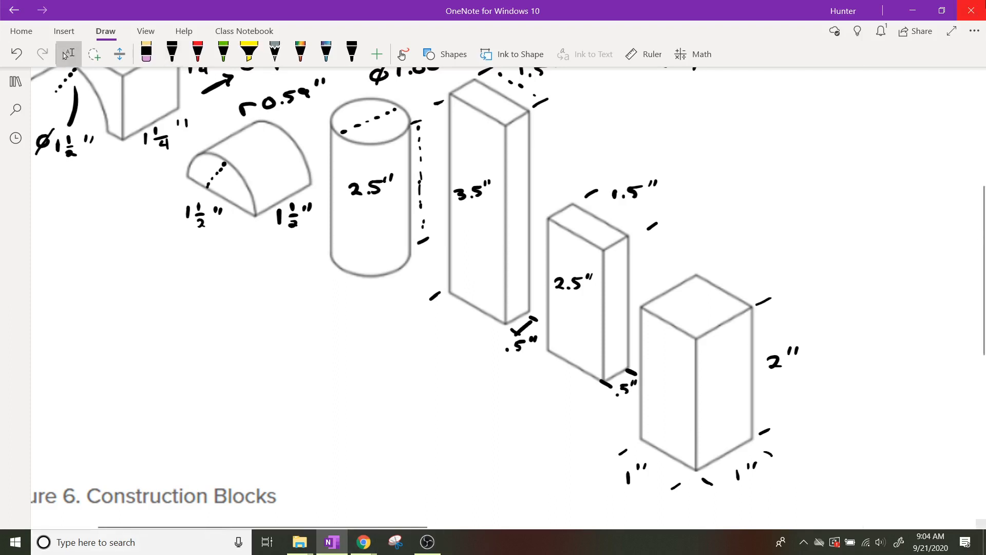
- Switch back to Onshape in the browser, return to the documents list and open the IED Practice folder
{"action": "left_click", "coordinate": [913, 10]}
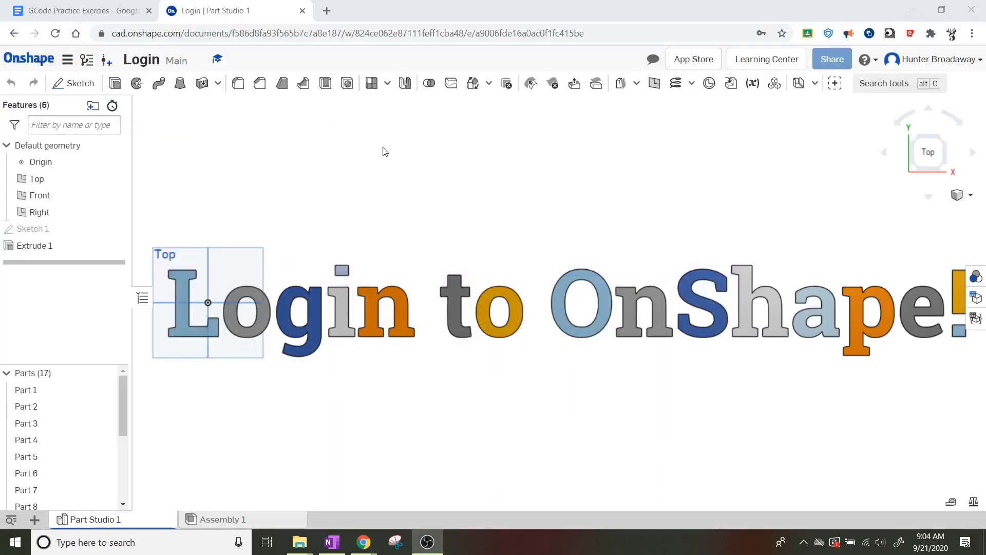
{"action": "left_click", "coordinate": [31, 60]}
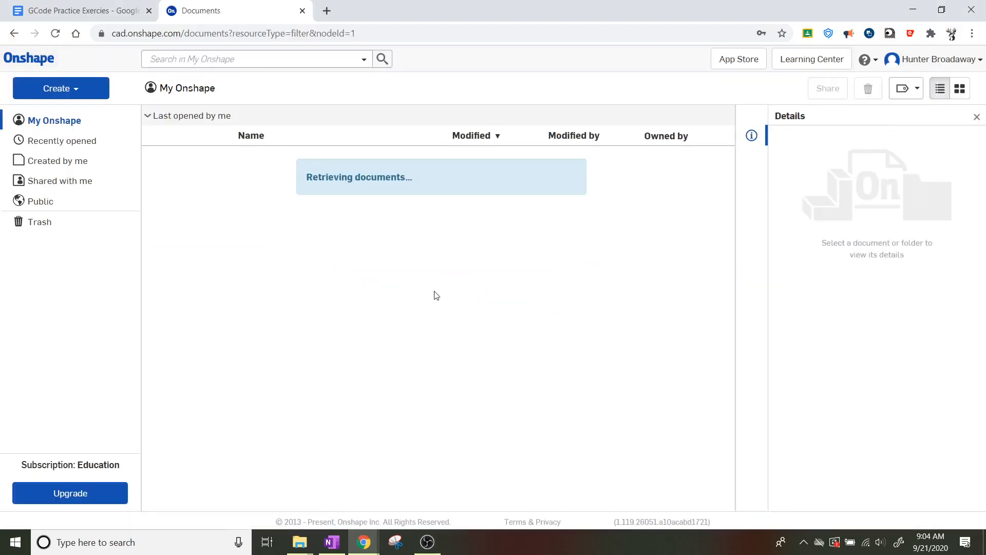
{"action": "scroll", "coordinate": [444, 323], "scroll_direction": "down", "scroll_amount": 1}
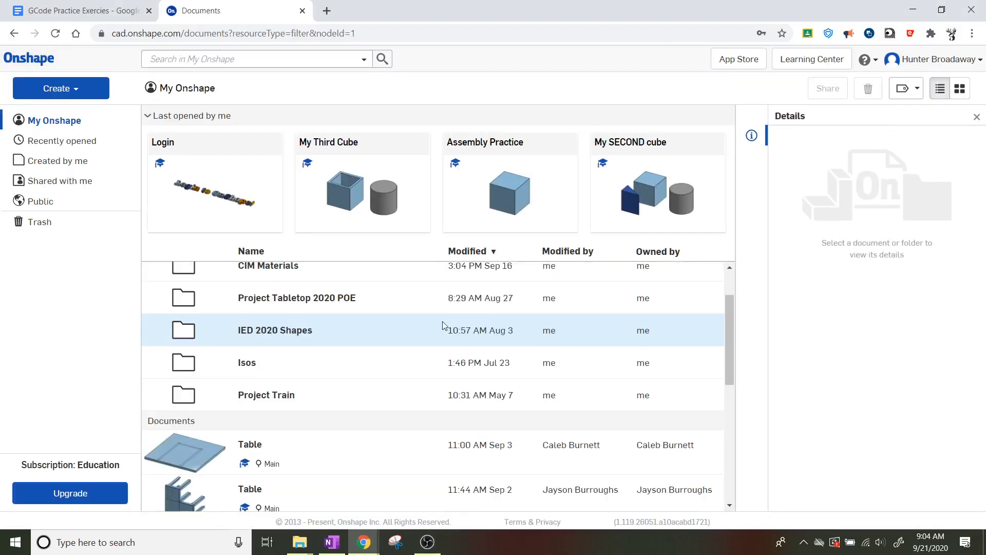
{"action": "scroll", "coordinate": [353, 331], "scroll_direction": "up", "scroll_amount": 1}
{"action": "double_click", "coordinate": [316, 291]}
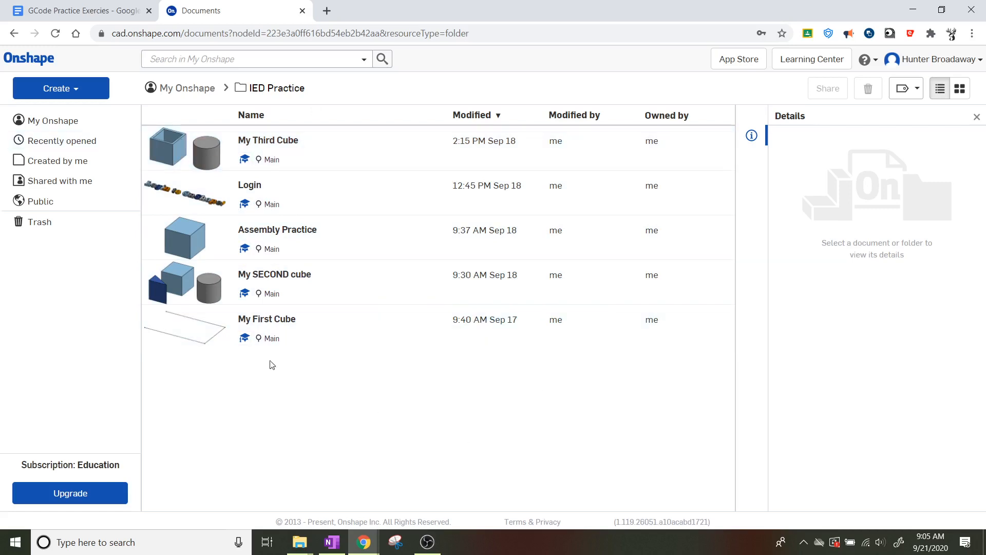
- Create a new document named "Extrusion Practice" in the IED Practice folder
{"action": "left_click", "coordinate": [73, 94]}
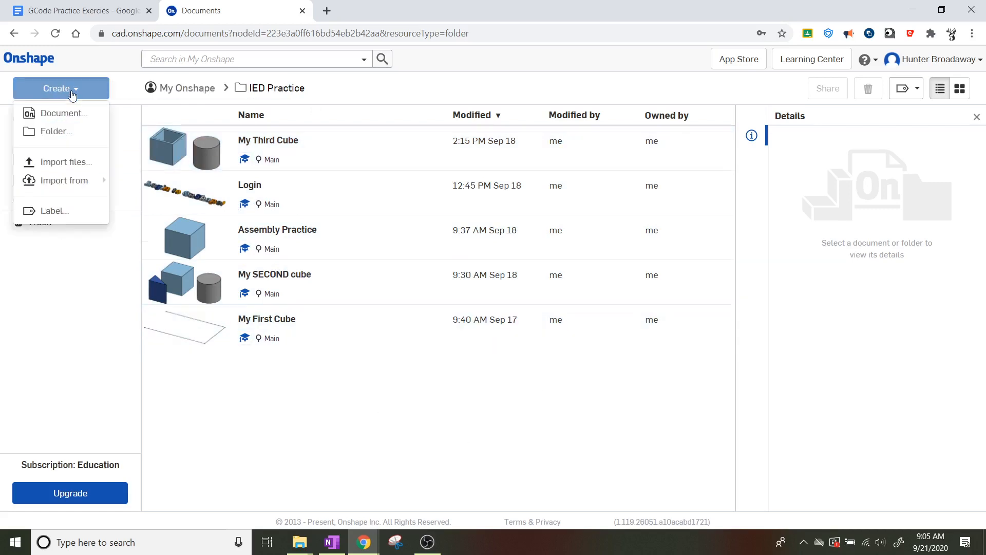
{"action": "left_click", "coordinate": [60, 112]}
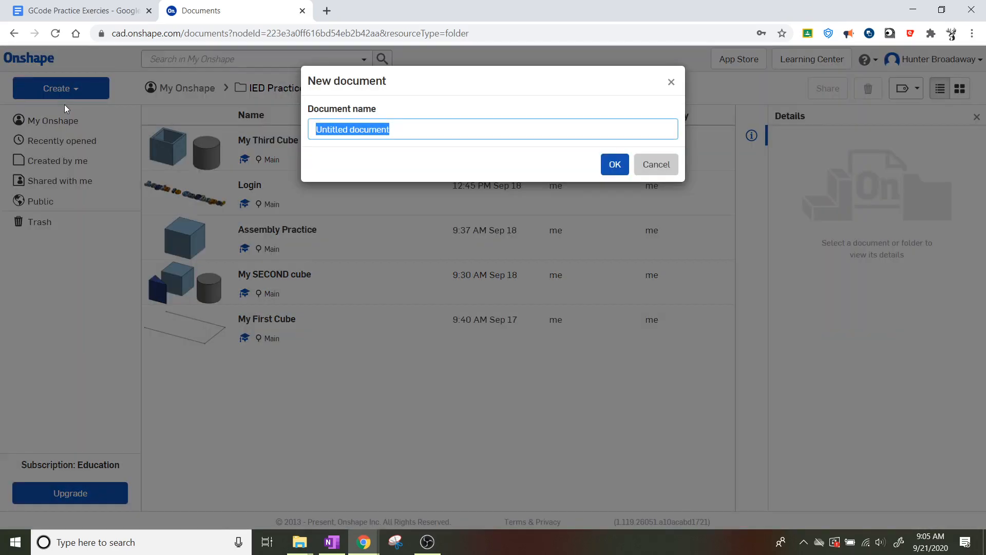
{"action": "type", "text": "Extrusion"}
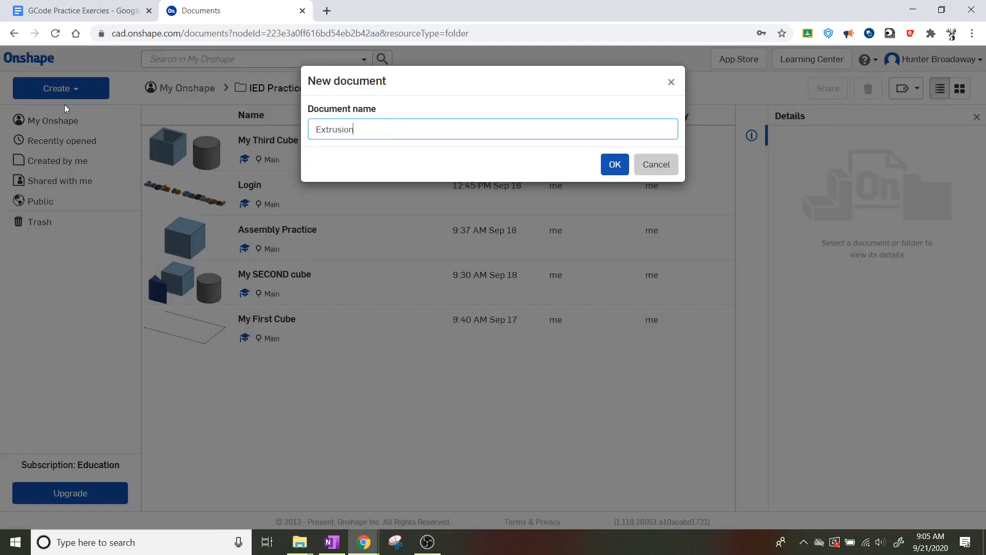
{"action": "type", "text": " Practice"}
{"action": "left_click", "coordinate": [611, 166]}
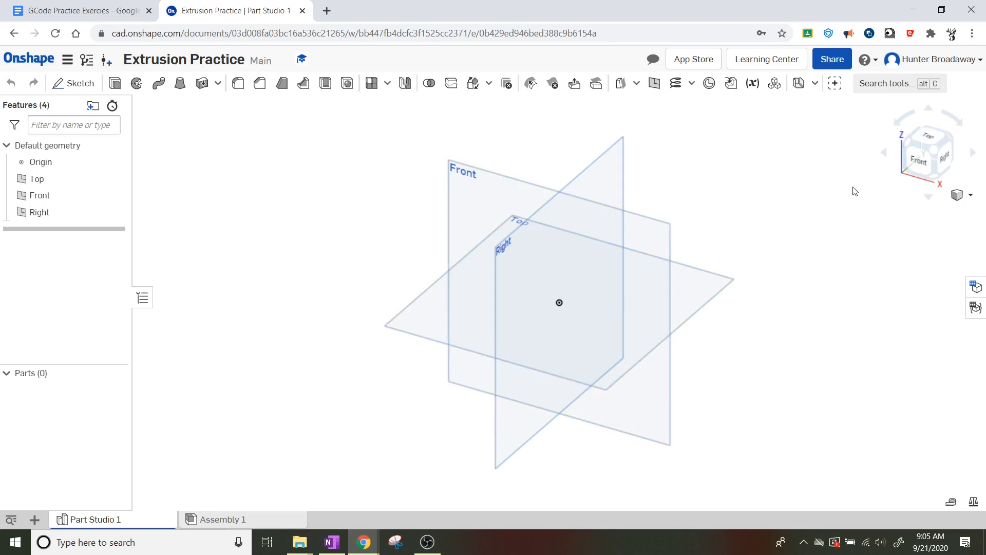
- Start a sketch on the Top plane and draw a corner rectangle 3 in wide and 3 in high near the plane's upper-left corner
{"action": "left_click", "coordinate": [931, 139]}
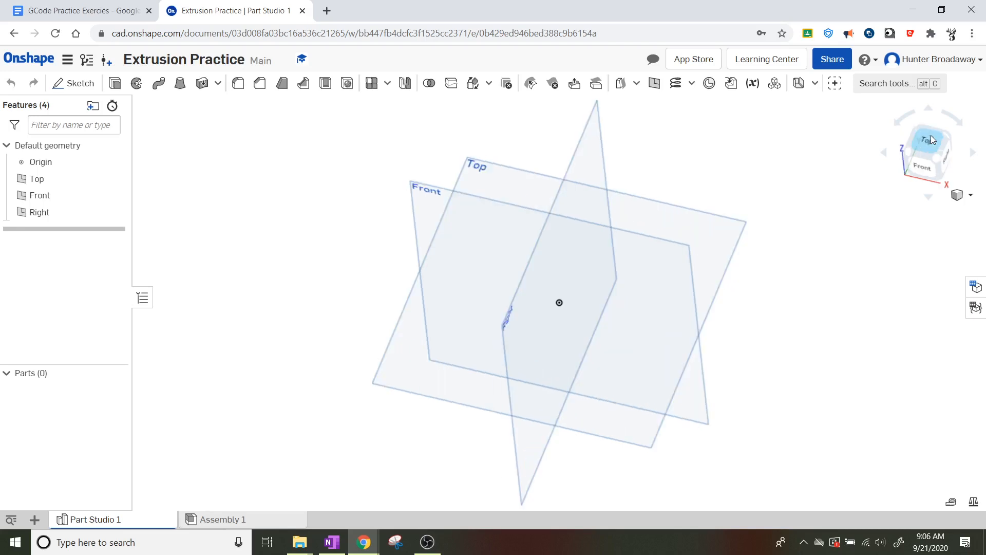
{"action": "left_click", "coordinate": [77, 81]}
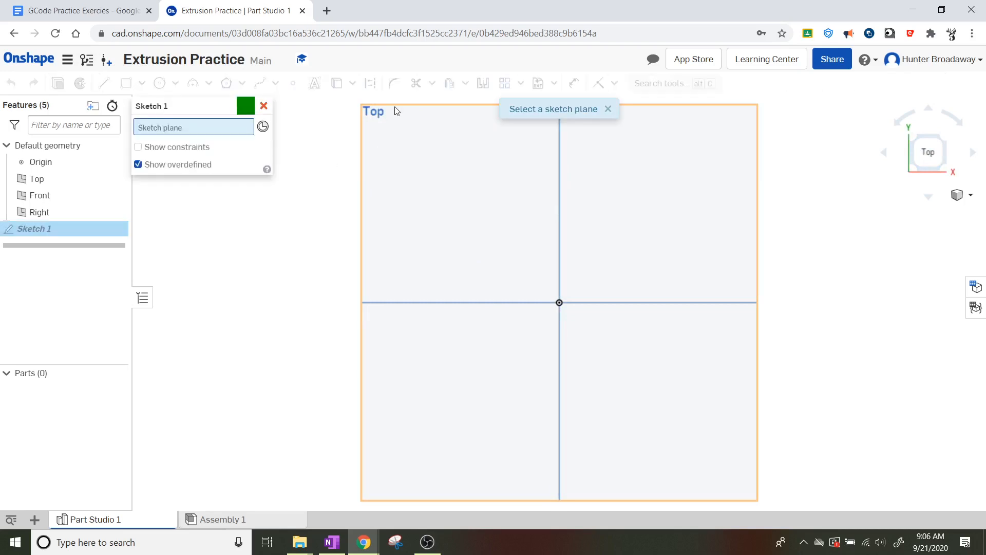
{"action": "left_click", "coordinate": [381, 112]}
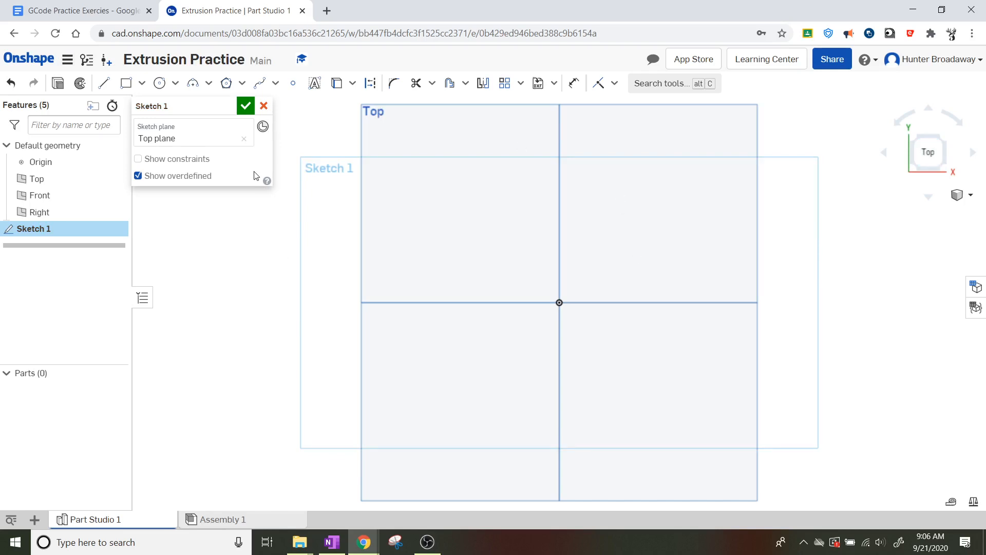
{"action": "left_click", "coordinate": [126, 84]}
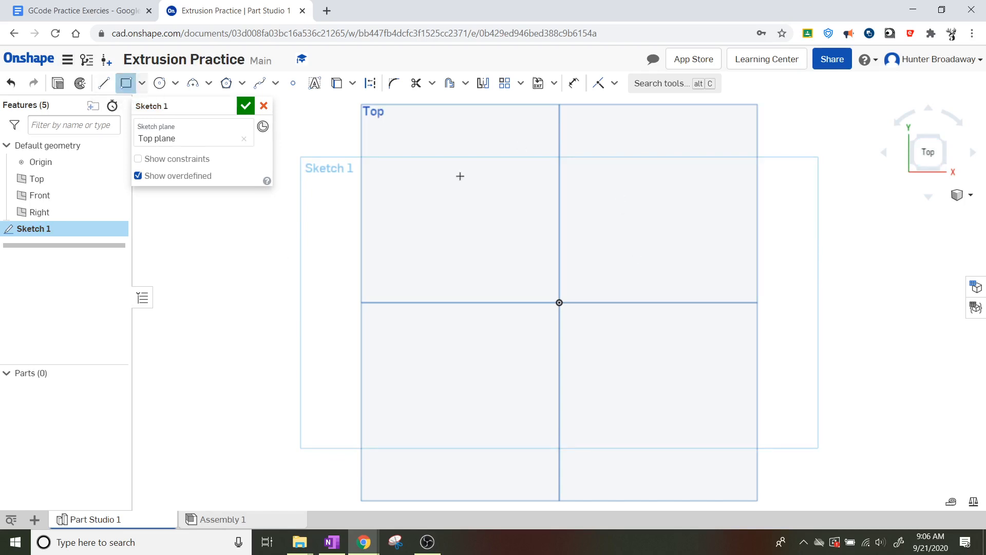
{"action": "left_click", "coordinate": [386, 140]}
{"action": "left_click", "coordinate": [524, 276]}
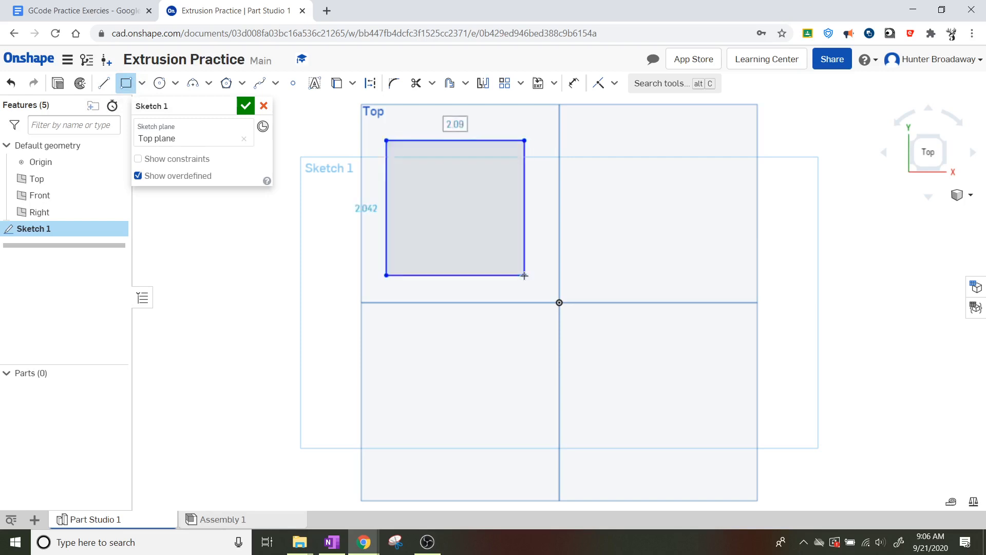
{"action": "key", "text": "Tab"}
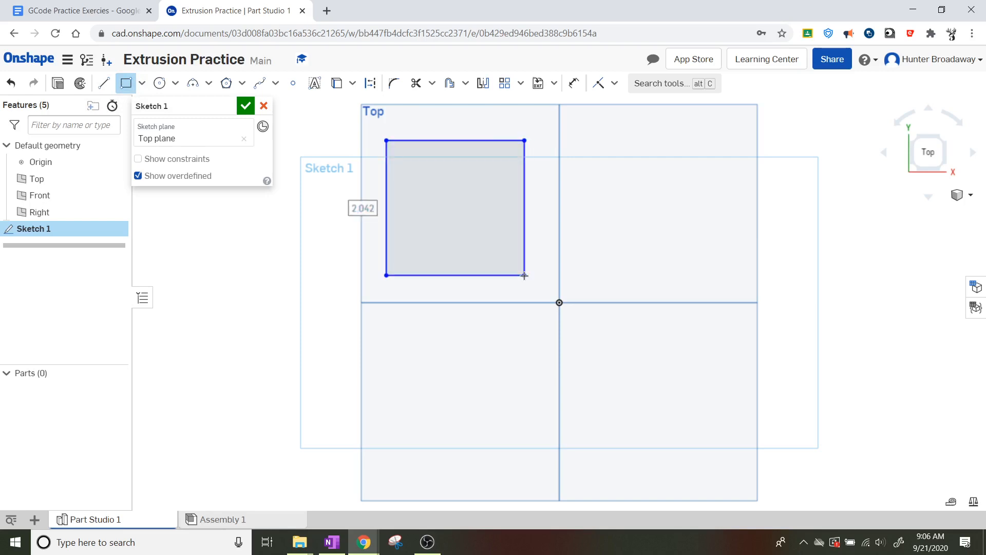
{"action": "type", "text": "3"}
{"action": "key", "text": "Return"}
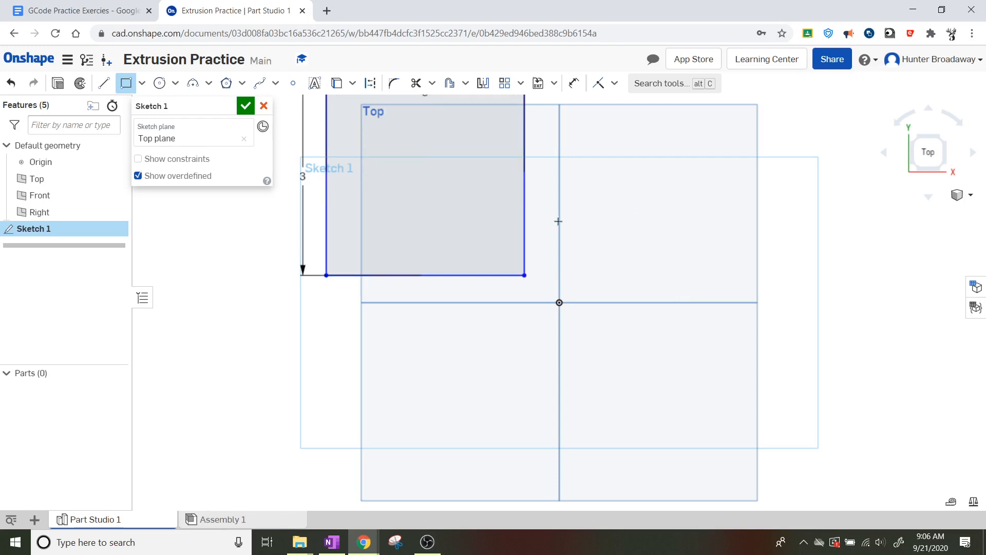
{"action": "scroll", "coordinate": [559, 219], "scroll_direction": "down", "scroll_amount": 3}
{"action": "scroll", "coordinate": [559, 219], "scroll_direction": "down", "scroll_amount": 3}
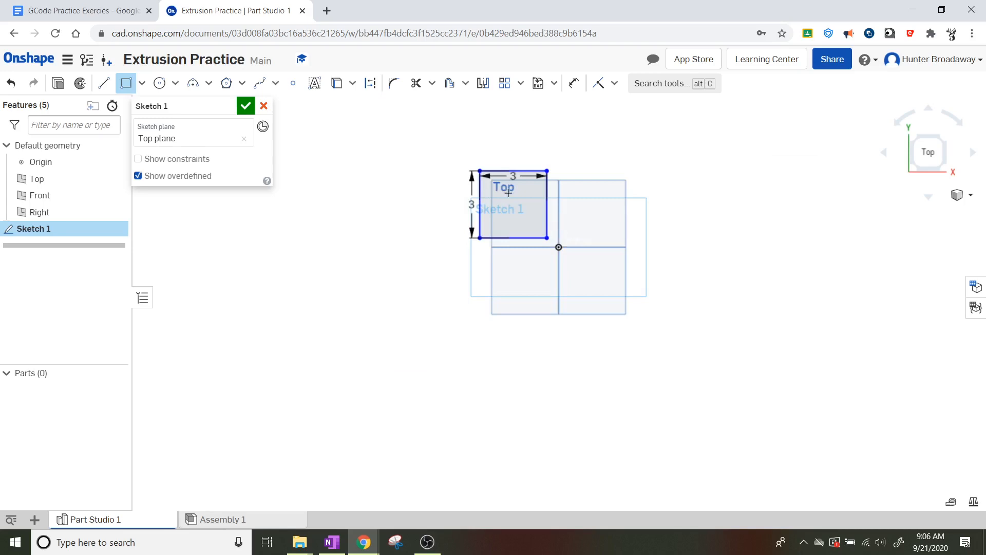
{"action": "scroll", "coordinate": [509, 193], "scroll_direction": "up", "scroll_amount": 5}
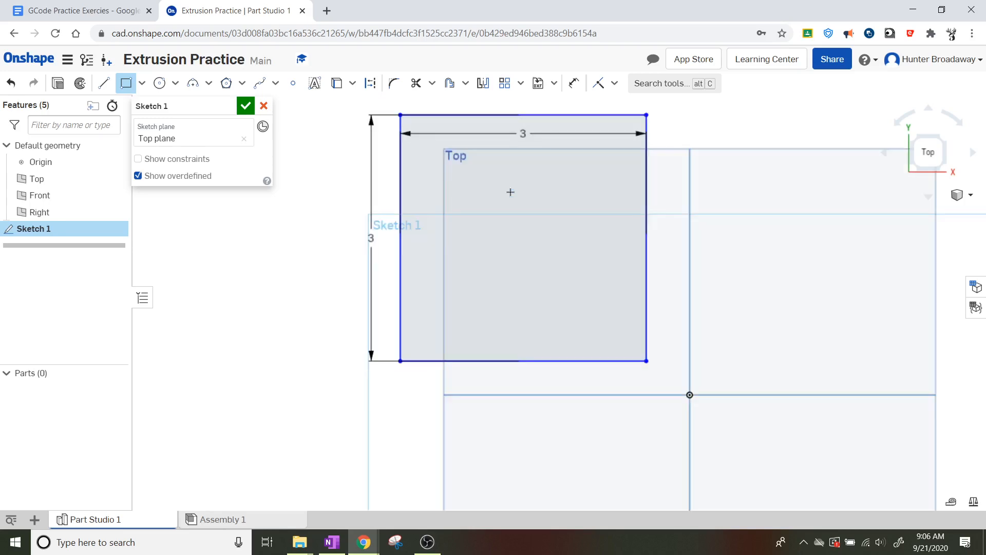
{"action": "scroll", "coordinate": [520, 229], "scroll_direction": "down", "scroll_amount": 5}
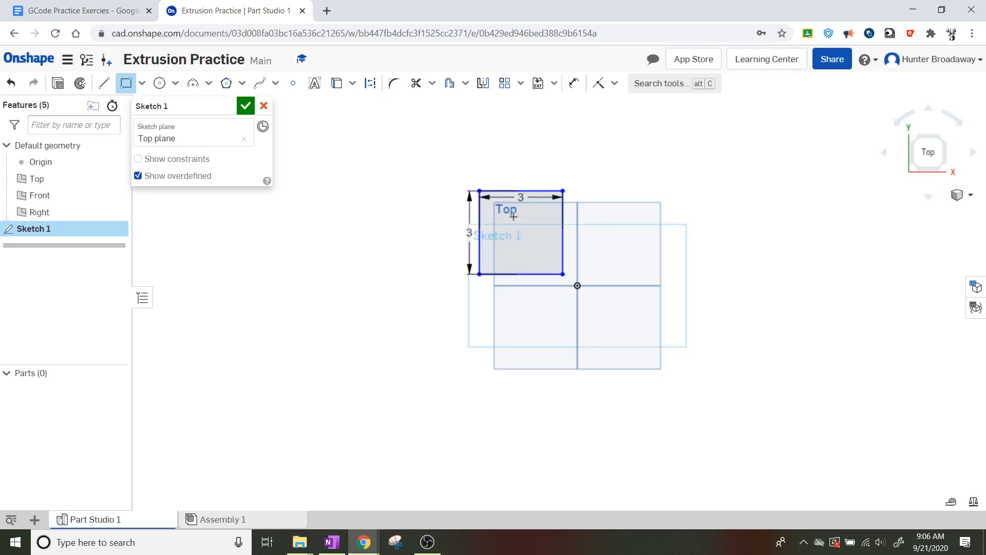
{"action": "scroll", "coordinate": [511, 178], "scroll_direction": "up", "scroll_amount": 2}
{"action": "scroll", "coordinate": [511, 178], "scroll_direction": "up", "scroll_amount": 1}
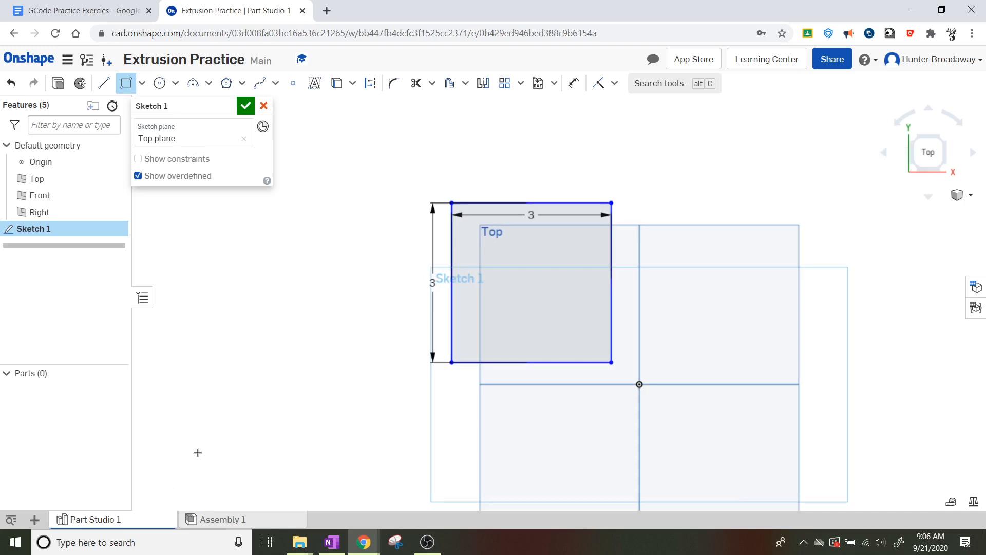
{"action": "scroll", "coordinate": [190, 482], "scroll_direction": "down", "scroll_amount": 4}
{"action": "scroll", "coordinate": [190, 482], "scroll_direction": "up", "scroll_amount": 8}
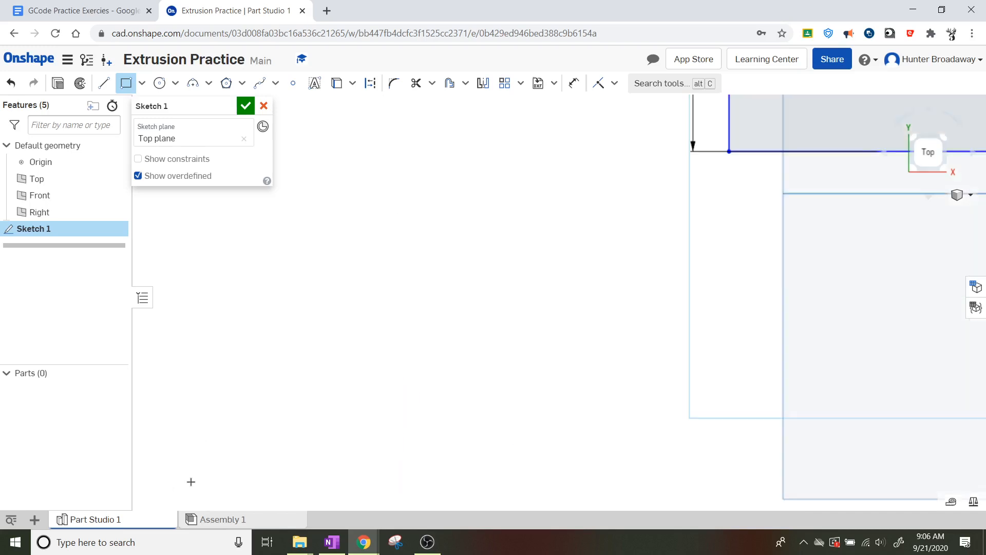
{"action": "scroll", "coordinate": [191, 481], "scroll_direction": "up", "scroll_amount": 2}
{"action": "scroll", "coordinate": [195, 476], "scroll_direction": "down", "scroll_amount": 3}
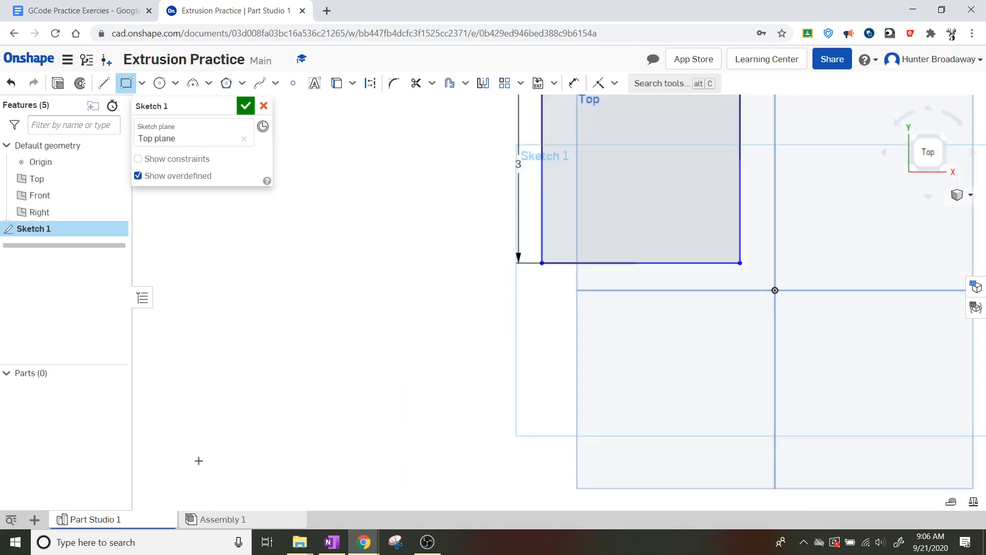
{"action": "scroll", "coordinate": [199, 460], "scroll_direction": "down", "scroll_amount": 2}
{"action": "scroll", "coordinate": [482, 274], "scroll_direction": "up", "scroll_amount": 3}
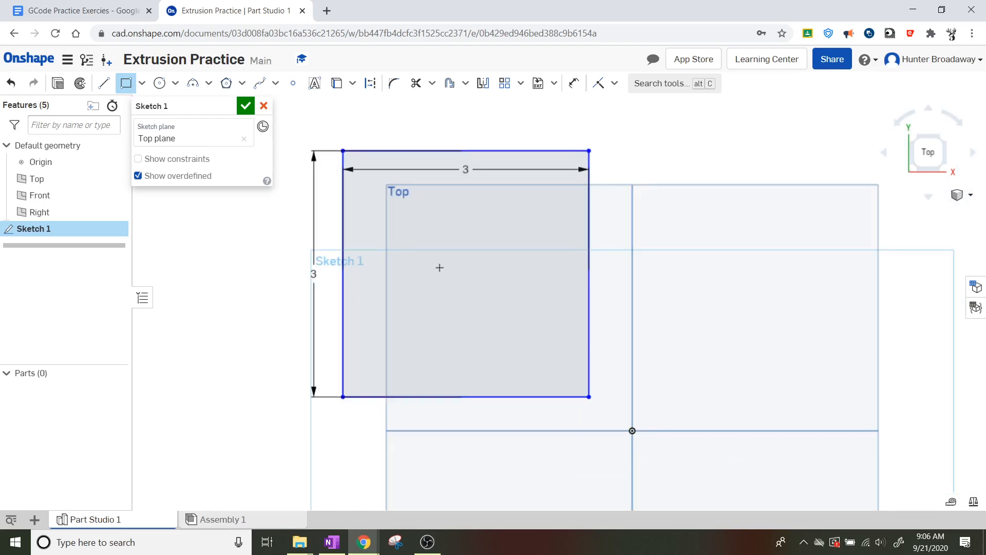
{"action": "middle_click_drag", "start_coordinate": [402, 195], "coordinate": [436, 253]}
{"action": "scroll", "coordinate": [475, 317], "scroll_direction": "up", "scroll_amount": 2}
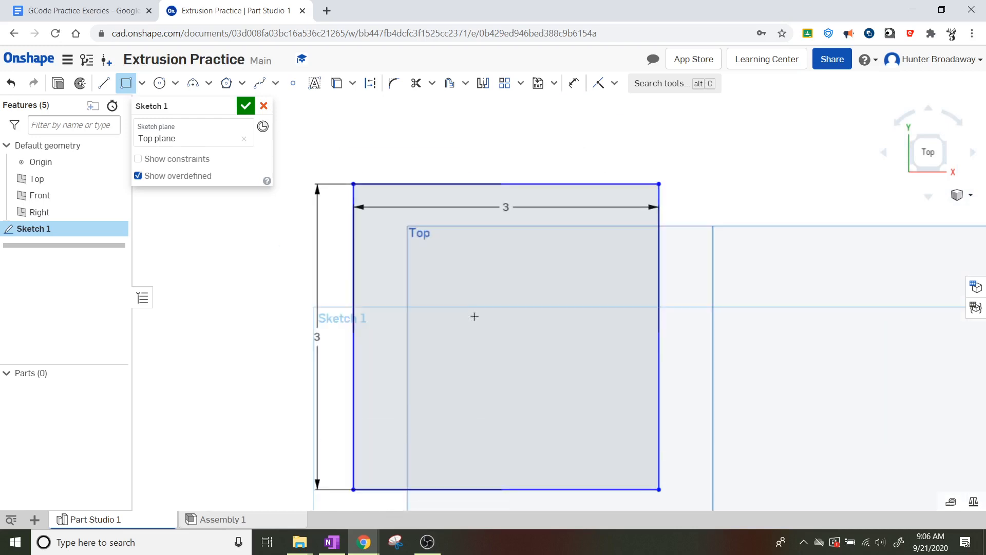
{"action": "scroll", "coordinate": [475, 316], "scroll_direction": "down", "scroll_amount": 2}
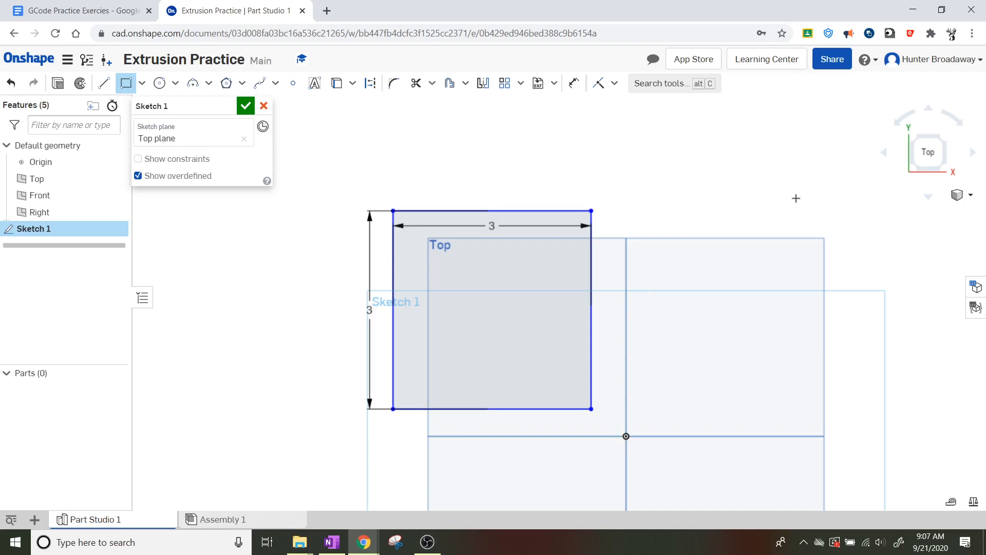
- Finish the sketch and extrude the square as a new solid with a Blind depth of 3 in
{"action": "left_click", "coordinate": [246, 106]}
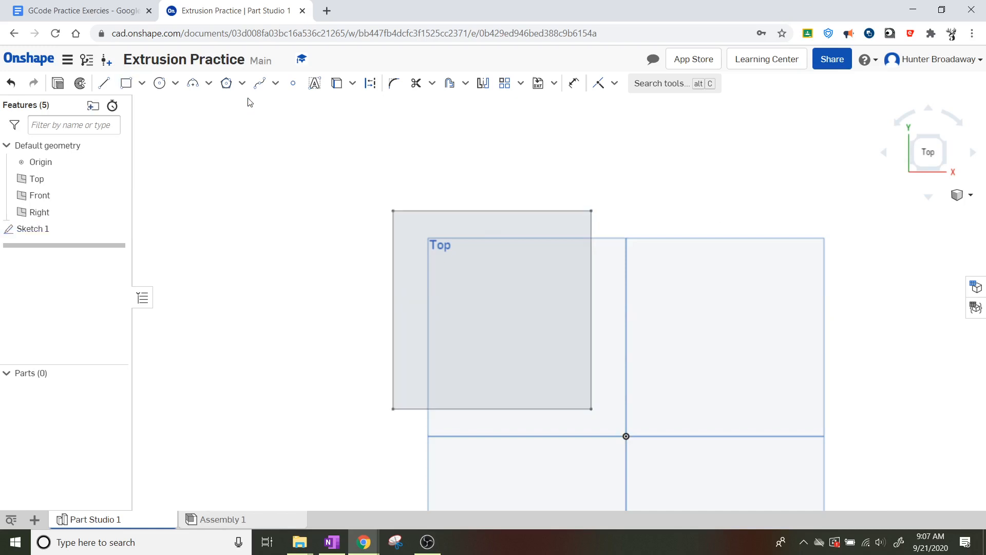
{"action": "left_click", "coordinate": [914, 141]}
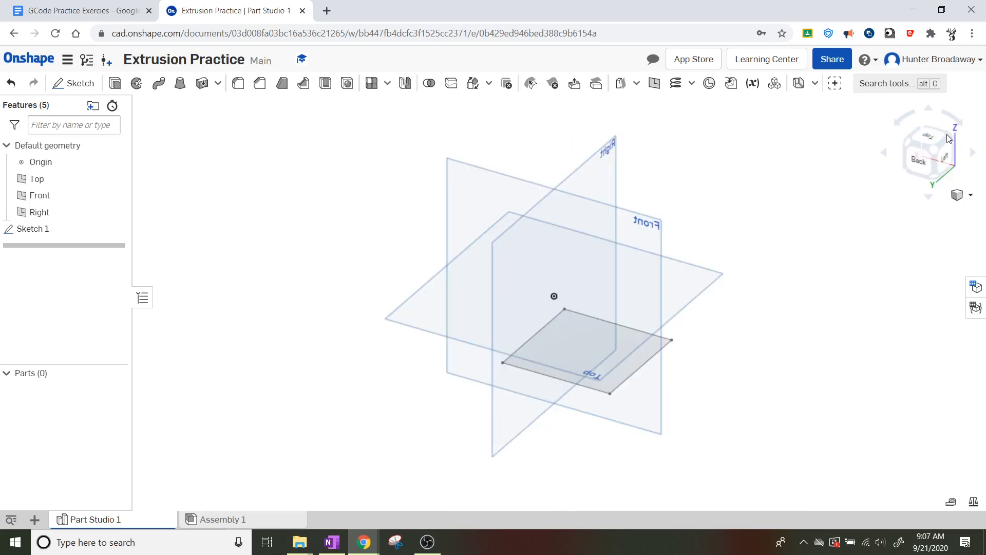
{"action": "left_click", "coordinate": [950, 137]}
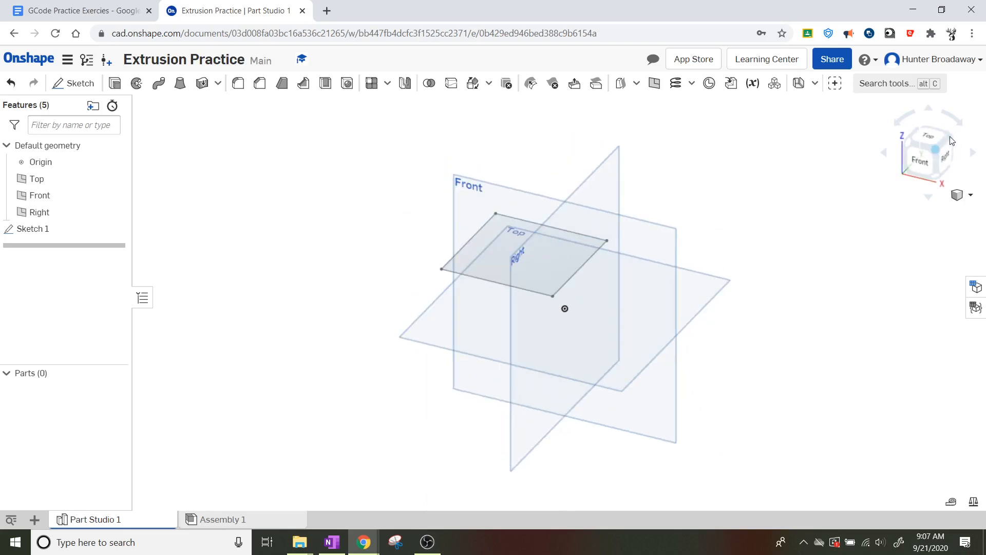
{"action": "left_click", "coordinate": [116, 84]}
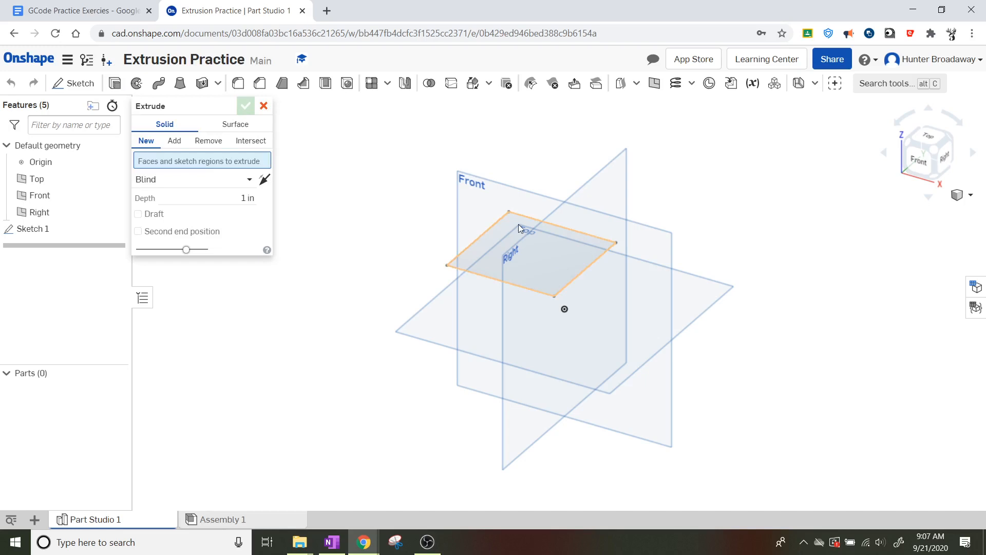
{"action": "left_click", "coordinate": [519, 224]}
{"action": "left_click", "coordinate": [249, 191]}
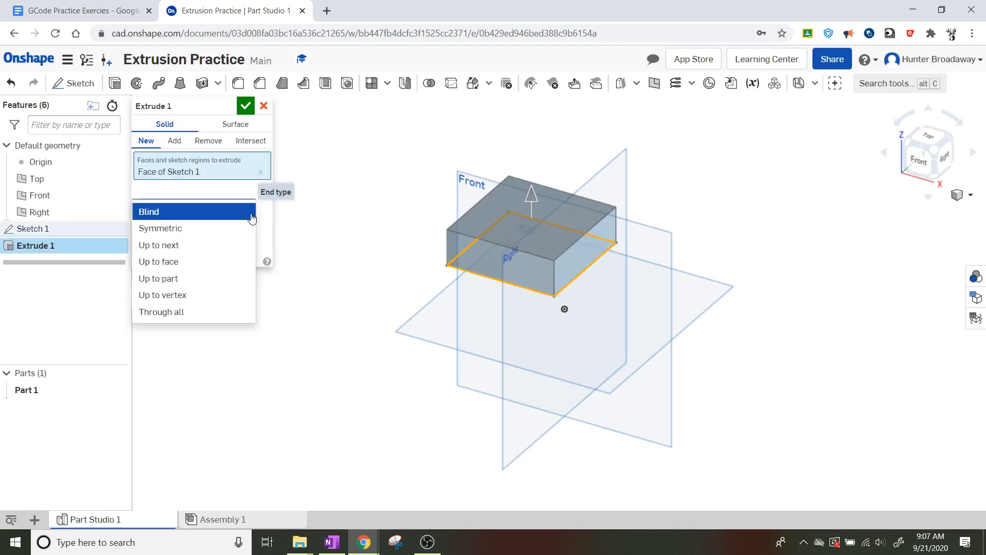
{"action": "left_click", "coordinate": [252, 218]}
{"action": "type", "text": "3"}
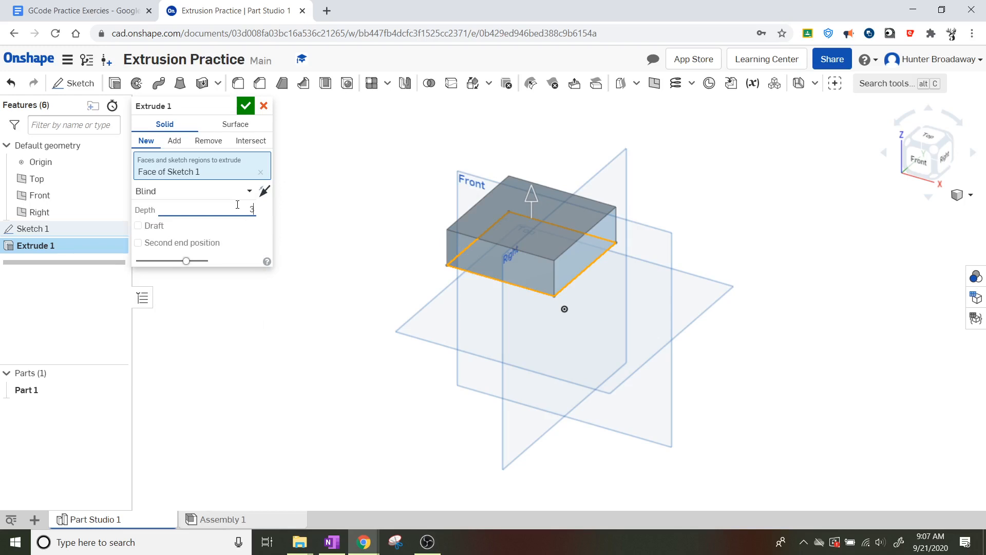
{"action": "key", "text": "Return"}
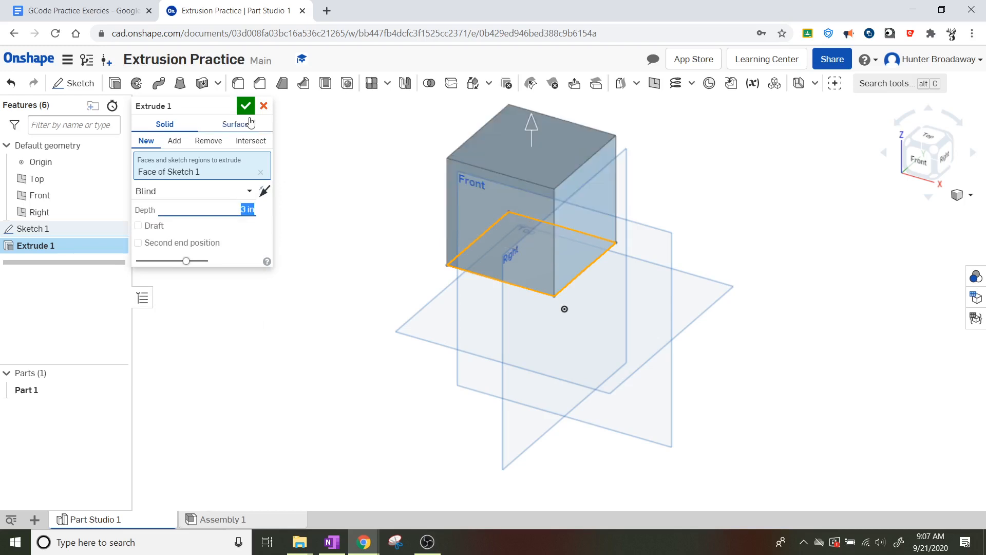
{"action": "left_click", "coordinate": [247, 109]}
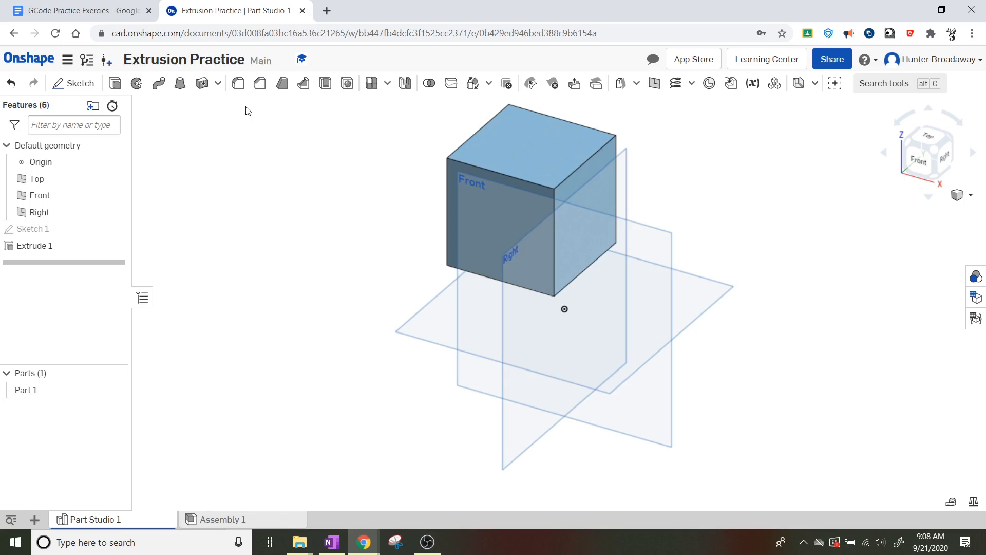
- Start a new sketch on the cube's top face and look at it from the Top view
{"action": "left_click", "coordinate": [78, 88]}
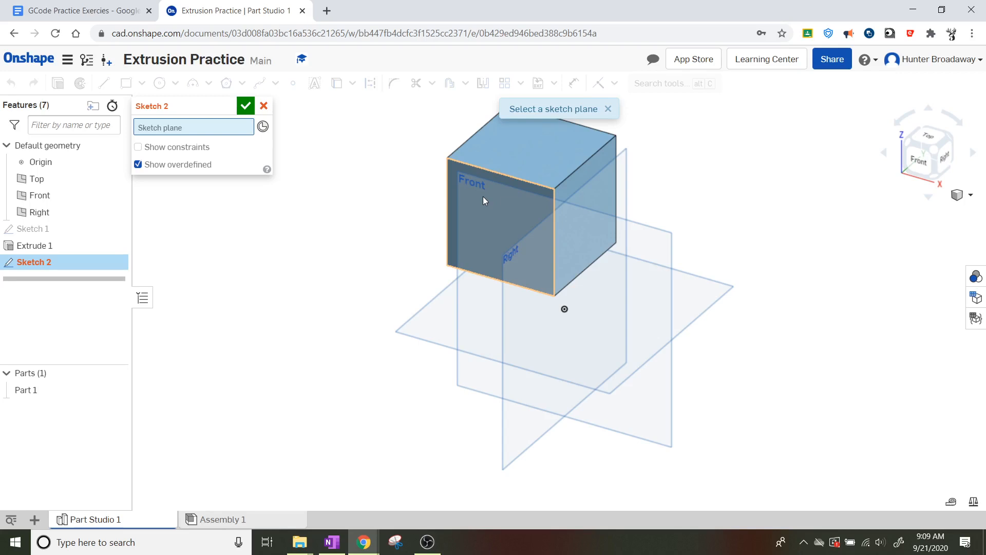
{"action": "left_click", "coordinate": [557, 142]}
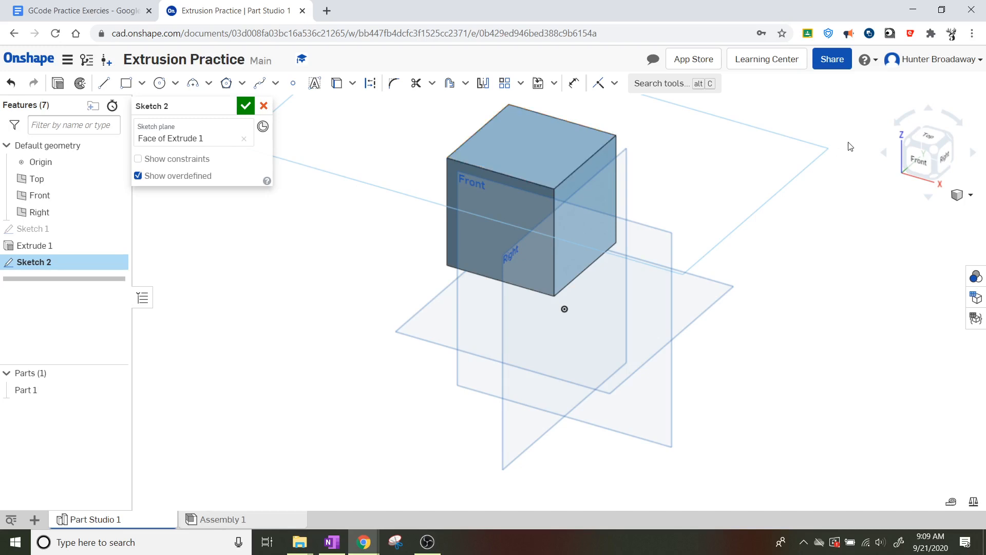
{"action": "left_click", "coordinate": [927, 137]}
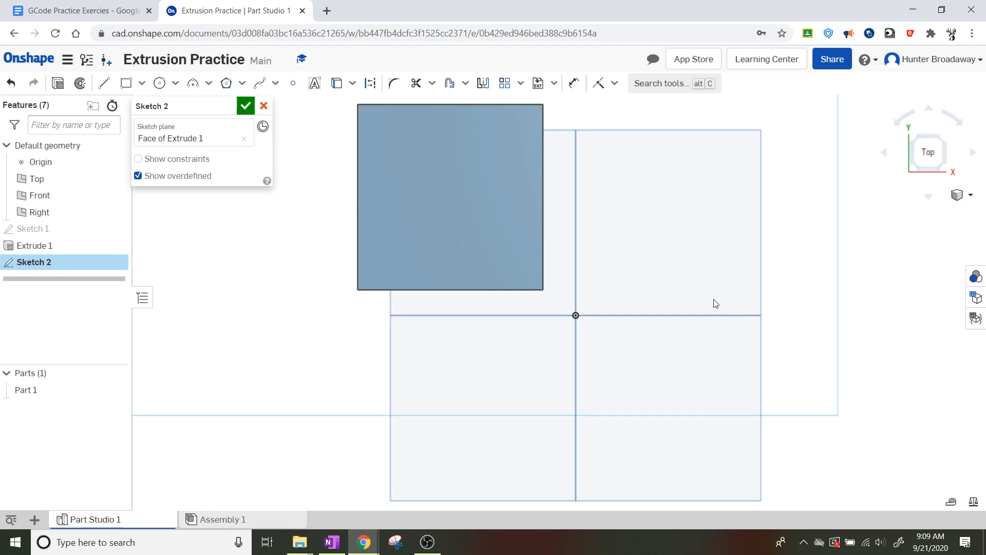
{"action": "scroll", "coordinate": [715, 303], "scroll_direction": "down", "scroll_amount": 1}
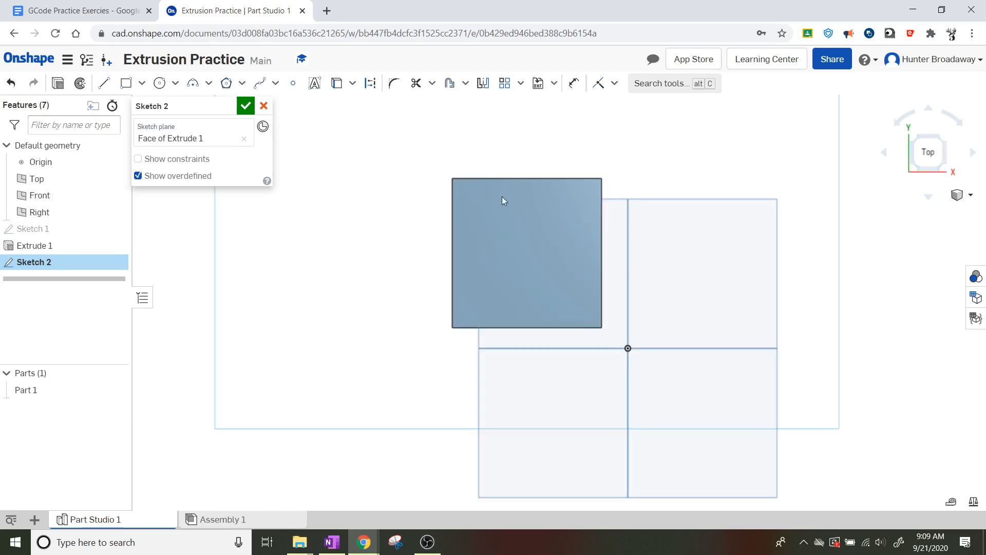
{"action": "scroll", "coordinate": [503, 259], "scroll_direction": "up", "scroll_amount": 1}
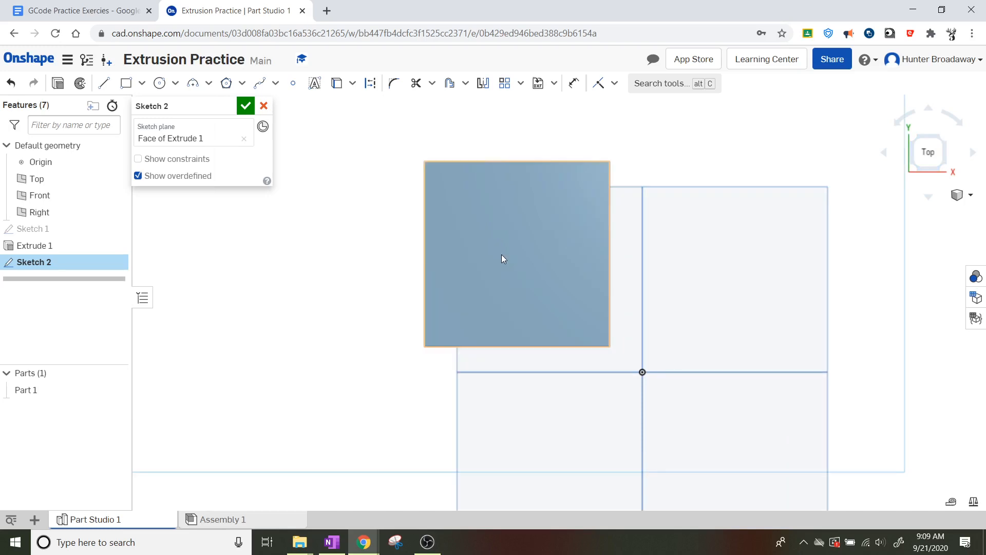
{"action": "scroll", "coordinate": [521, 247], "scroll_direction": "down", "scroll_amount": 1}
{"action": "scroll", "coordinate": [521, 248], "scroll_direction": "up", "scroll_amount": 1}
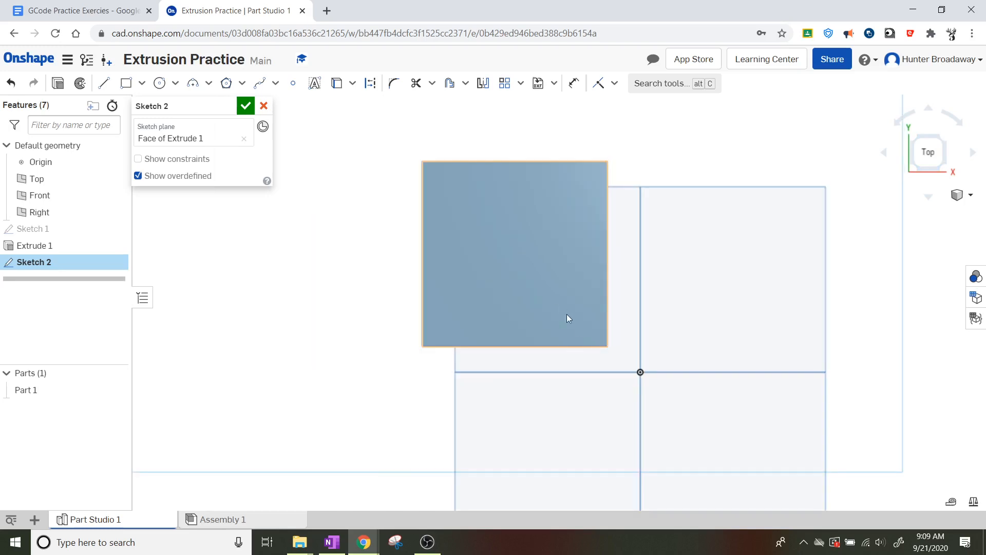
{"action": "scroll", "coordinate": [578, 328], "scroll_direction": "down", "scroll_amount": 1}
{"action": "scroll", "coordinate": [578, 309], "scroll_direction": "up", "scroll_amount": 1}
{"action": "scroll", "coordinate": [578, 309], "scroll_direction": "up", "scroll_amount": 1}
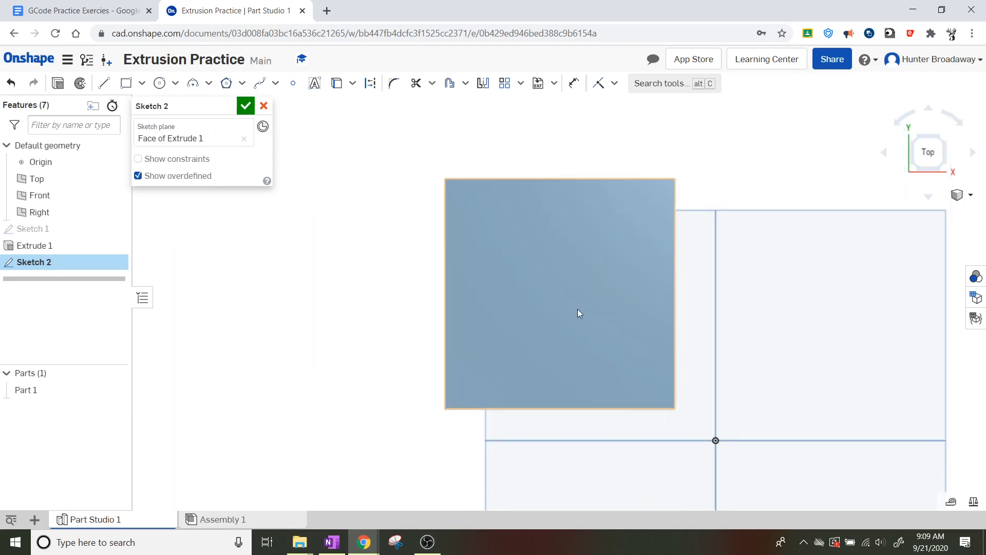
{"action": "scroll", "coordinate": [571, 298], "scroll_direction": "down", "scroll_amount": 1}
{"action": "scroll", "coordinate": [568, 294], "scroll_direction": "up", "scroll_amount": 1}
{"action": "scroll", "coordinate": [568, 294], "scroll_direction": "up", "scroll_amount": 1}
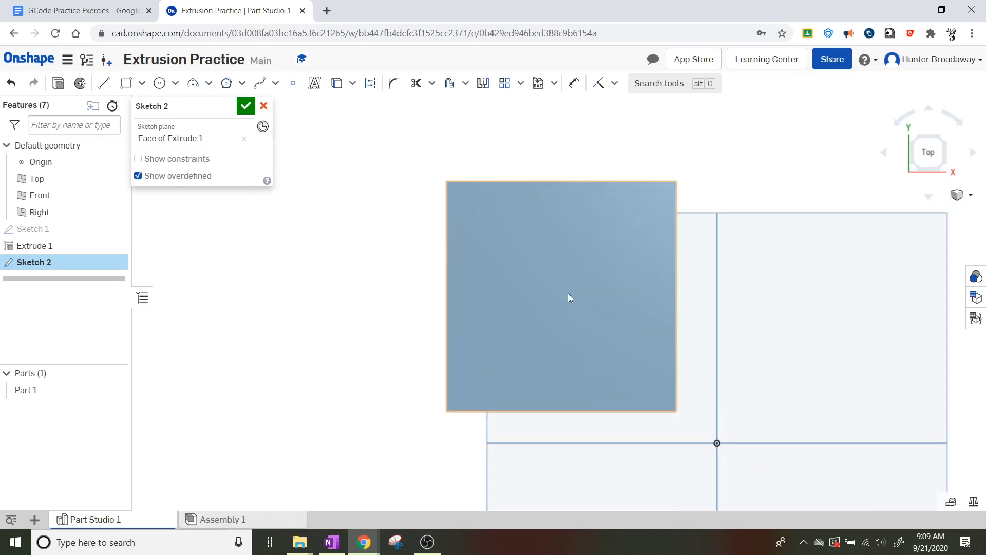
{"action": "scroll", "coordinate": [568, 298], "scroll_direction": "up", "scroll_amount": 1}
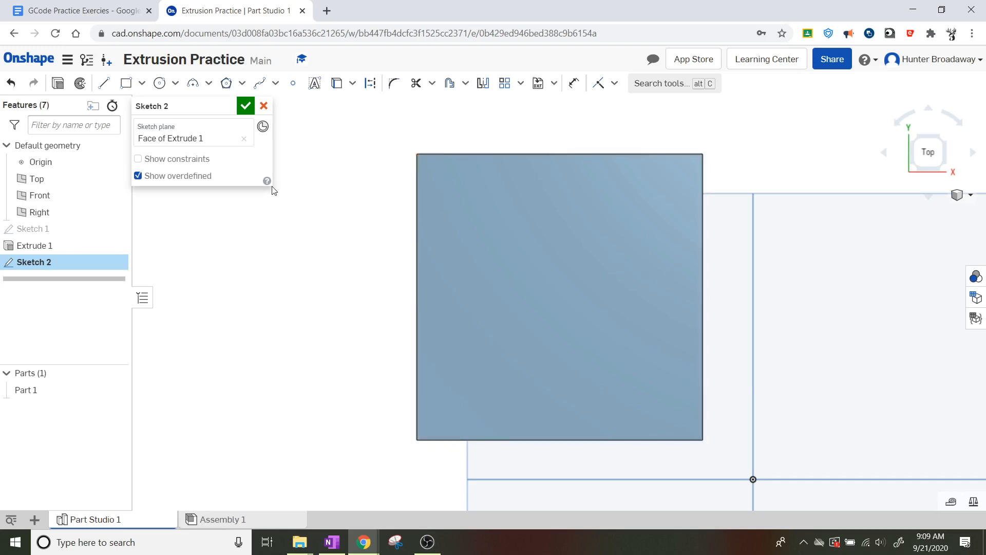
- Draw a line triangle on the cube's top face along its back and right edges, closed by the diagonal, and finish the sketch
{"action": "left_click", "coordinate": [104, 84]}
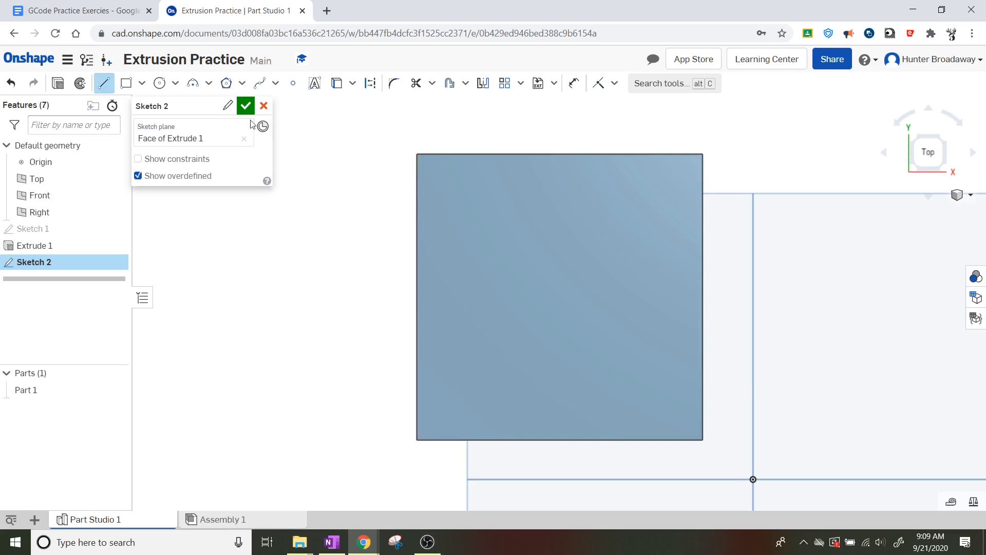
{"action": "left_click", "coordinate": [418, 153]}
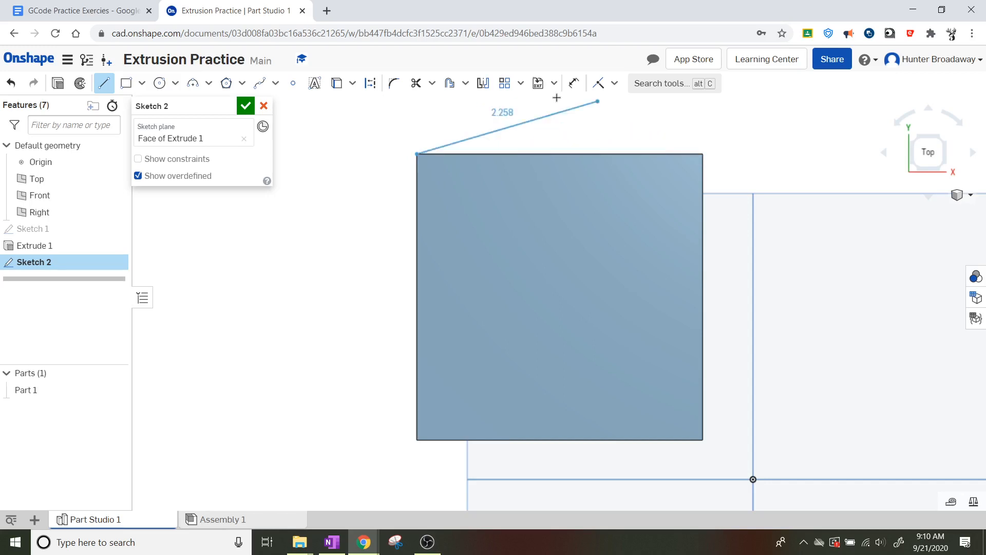
{"action": "left_click", "coordinate": [704, 154]}
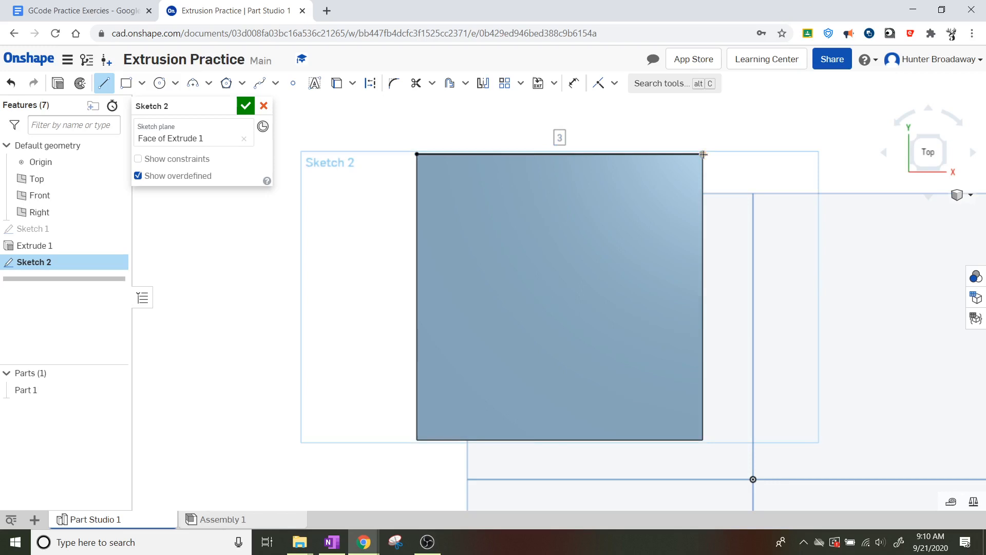
{"action": "left_click", "coordinate": [703, 155]}
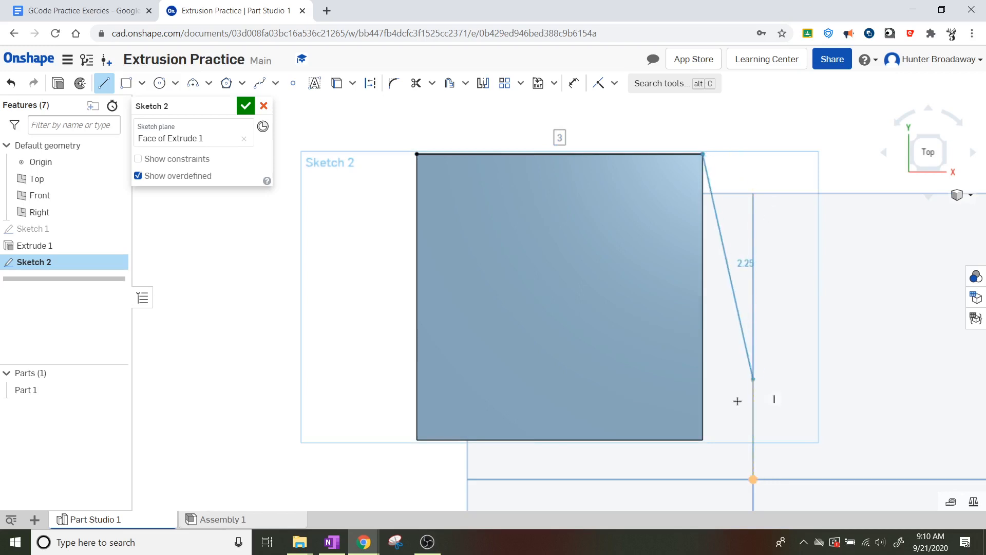
{"action": "left_click", "coordinate": [702, 440]}
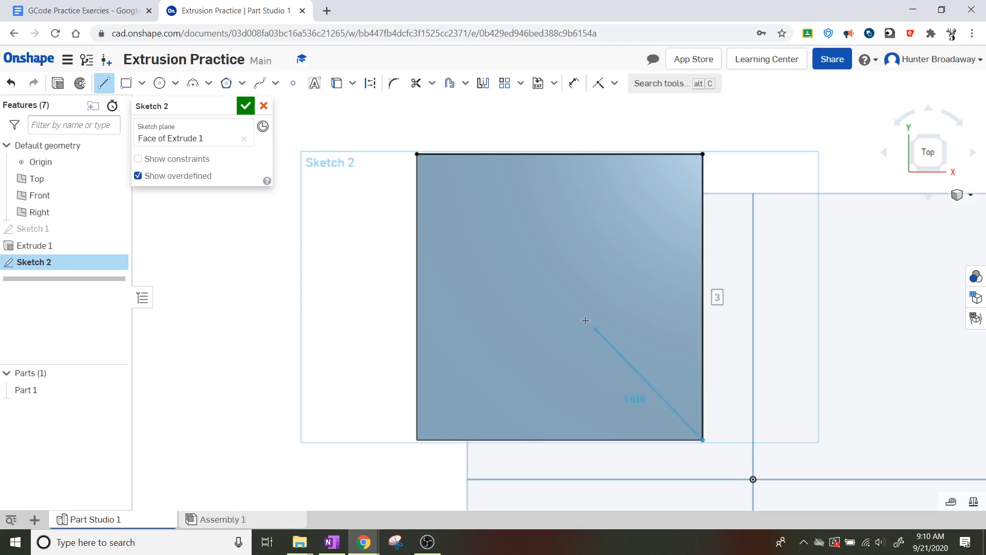
{"action": "left_click", "coordinate": [416, 153]}
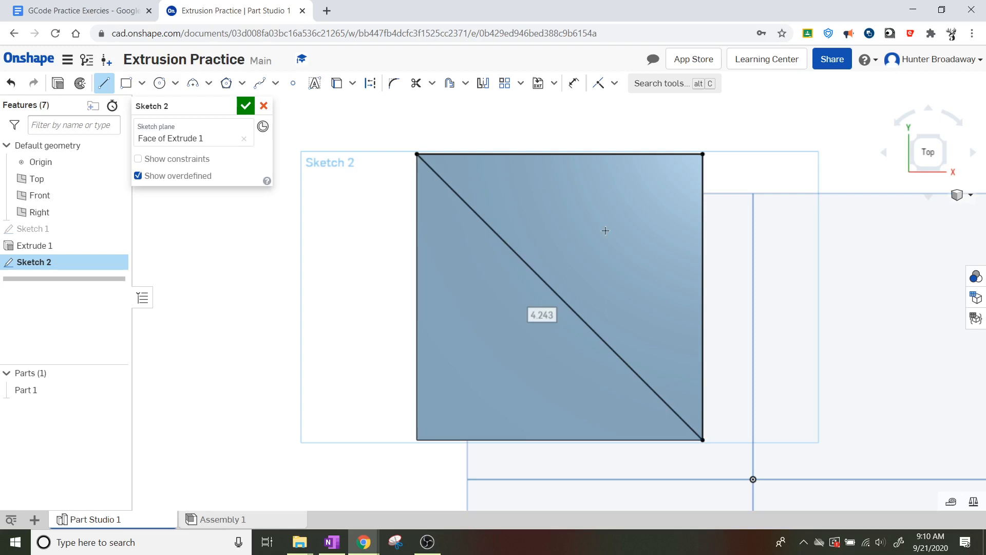
{"action": "left_click", "coordinate": [245, 106]}
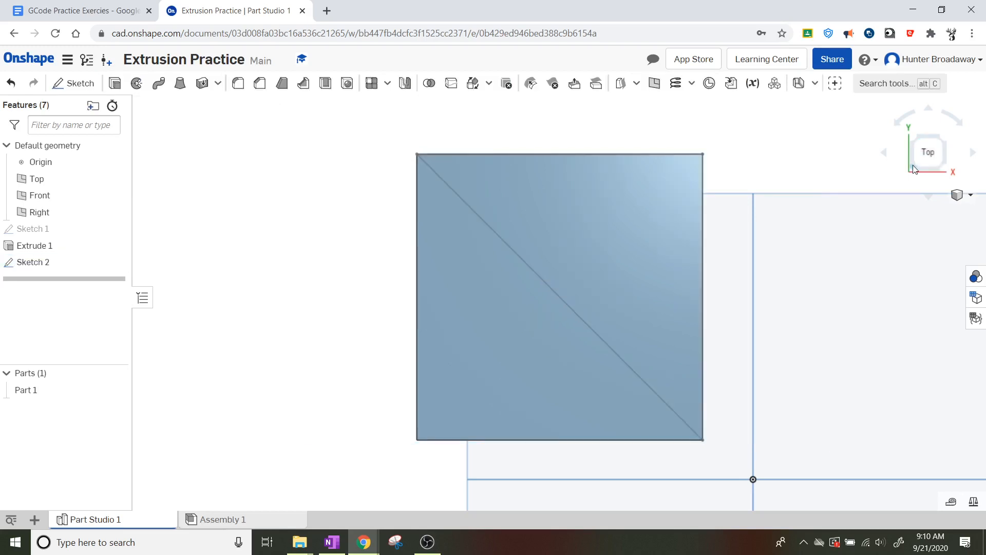
- Extrude the triangle on the cube's top face upward with a Blind depth of 2 in, added to the existing part
{"action": "left_click", "coordinate": [949, 139]}
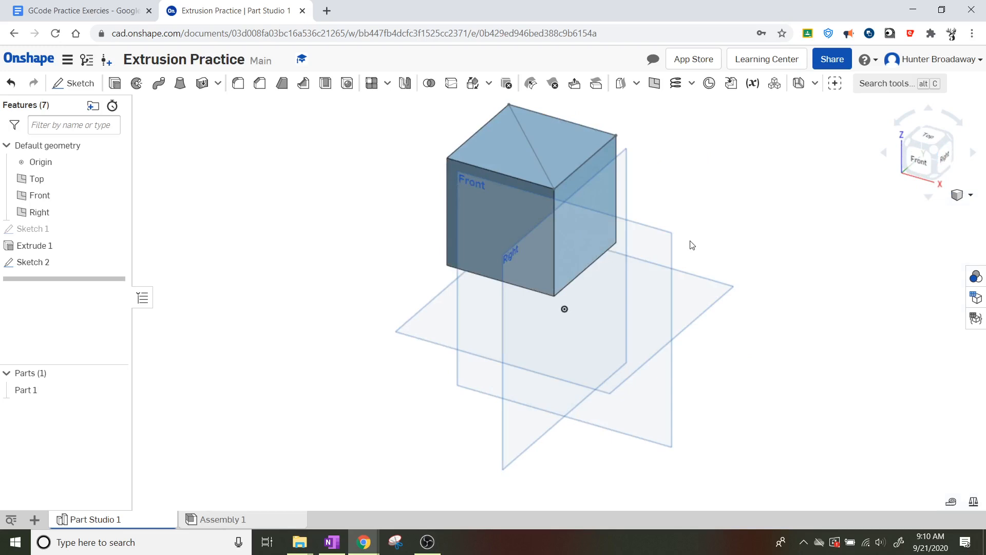
{"action": "middle_click_drag", "start_coordinate": [690, 241], "coordinate": [666, 328]}
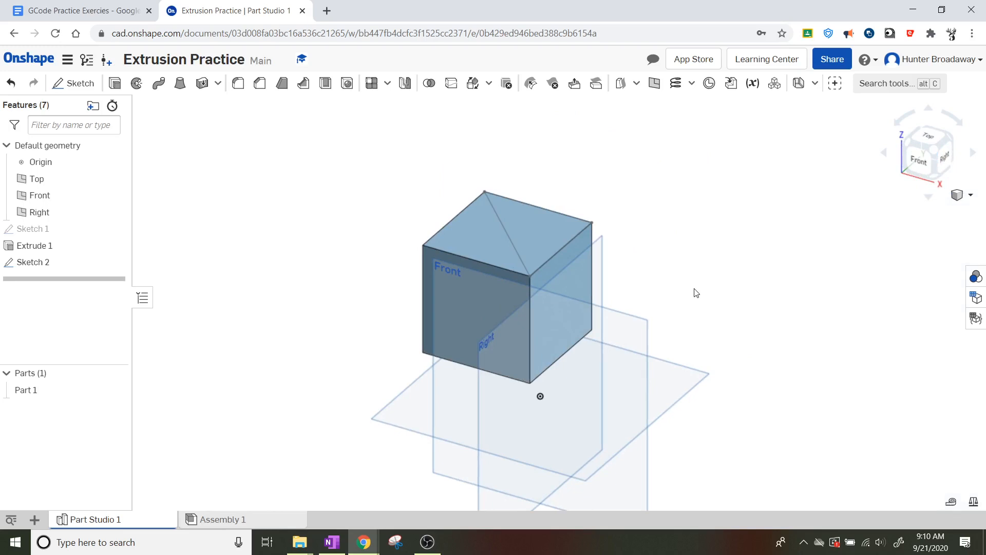
{"action": "left_click", "coordinate": [116, 83]}
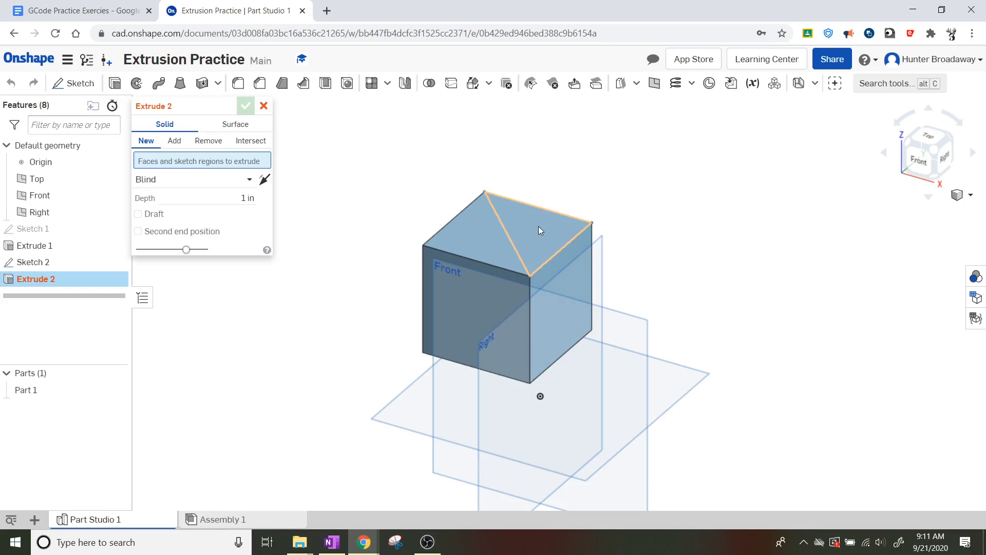
{"action": "left_click", "coordinate": [538, 227]}
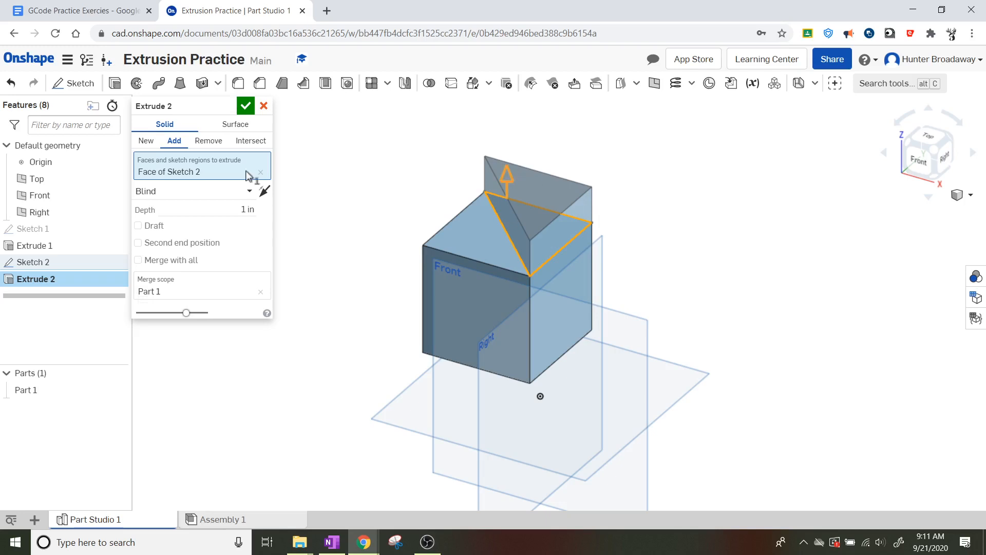
{"action": "left_click", "coordinate": [247, 209]}
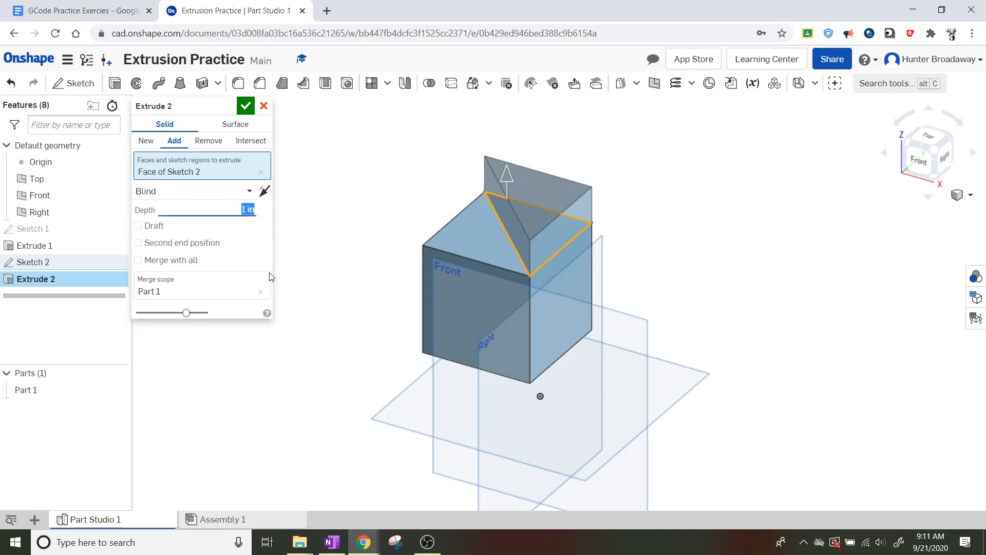
{"action": "type", "text": "2"}
{"action": "key", "text": "Return"}
{"action": "left_click", "coordinate": [249, 106]}
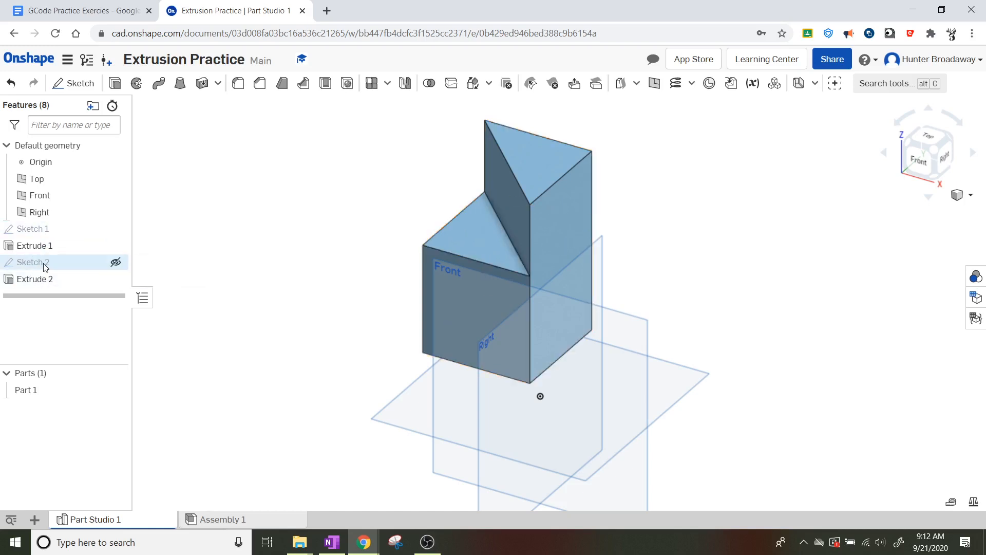
- Try deleting the diagonal line from the triangle sketch on the cube's top face, and undo that sketch edit
{"action": "right_click", "coordinate": [46, 268]}
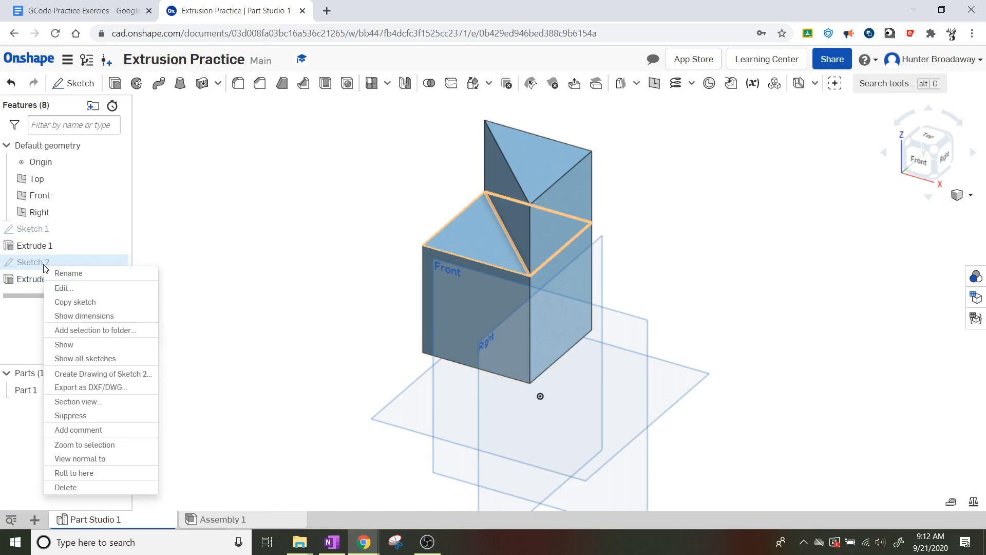
{"action": "left_click", "coordinate": [81, 292]}
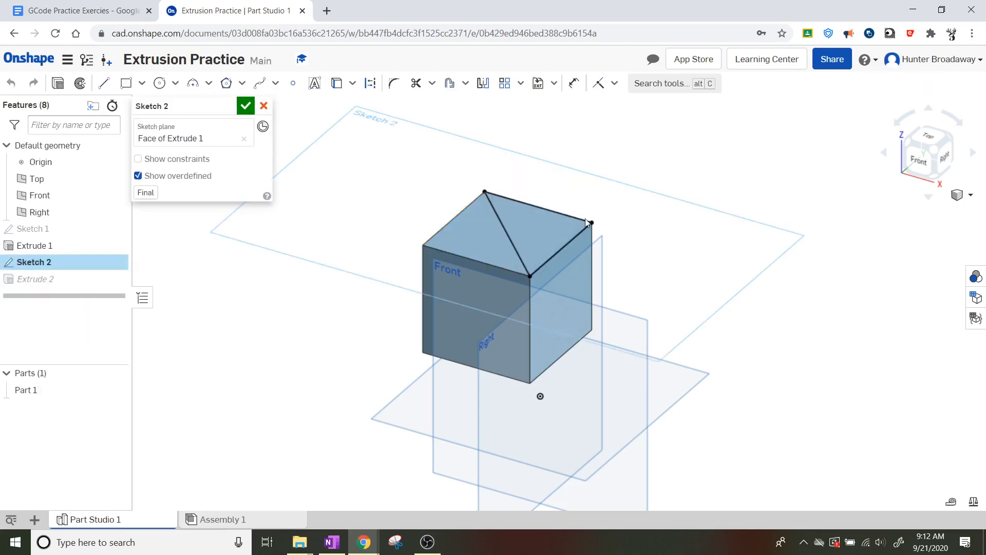
{"action": "left_click", "coordinate": [933, 135]}
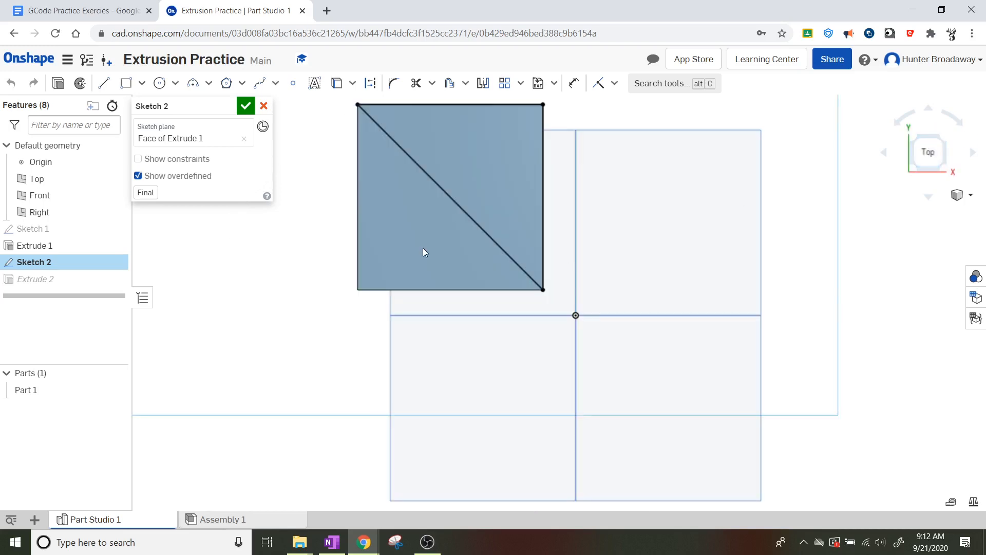
{"action": "scroll", "coordinate": [429, 146], "scroll_direction": "up", "scroll_amount": 3}
{"action": "scroll", "coordinate": [437, 149], "scroll_direction": "down", "scroll_amount": 2}
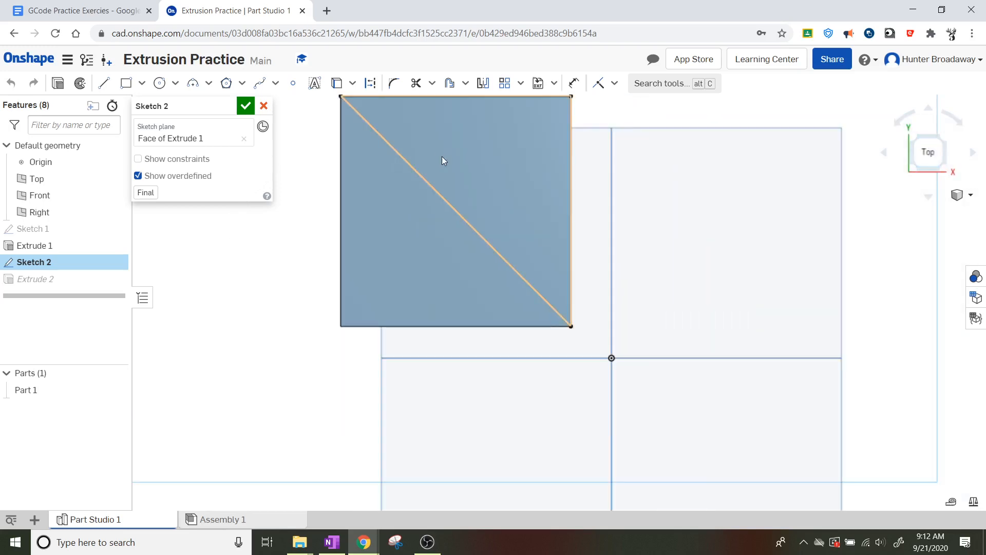
{"action": "middle_click_drag", "start_coordinate": [442, 157], "coordinate": [433, 232]}
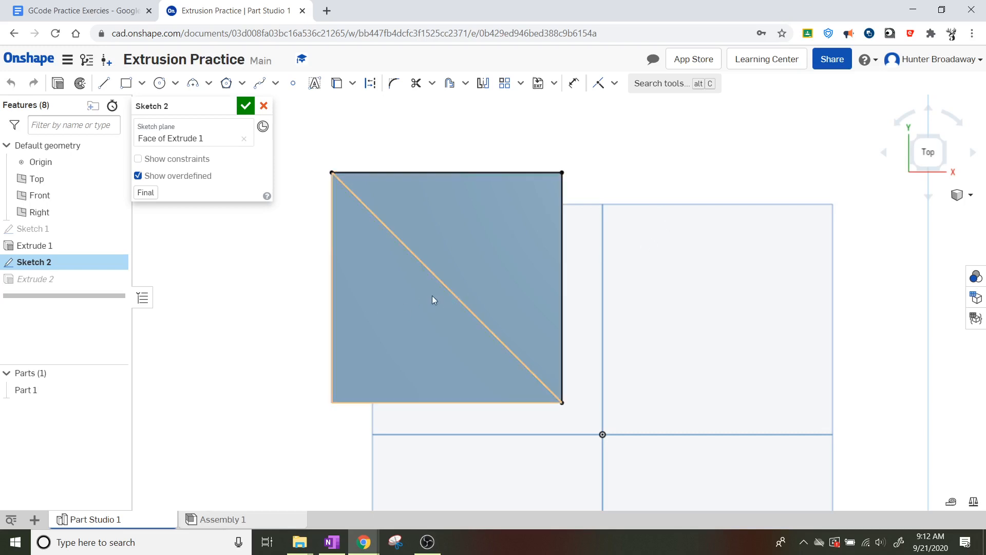
{"action": "left_click", "coordinate": [447, 291]}
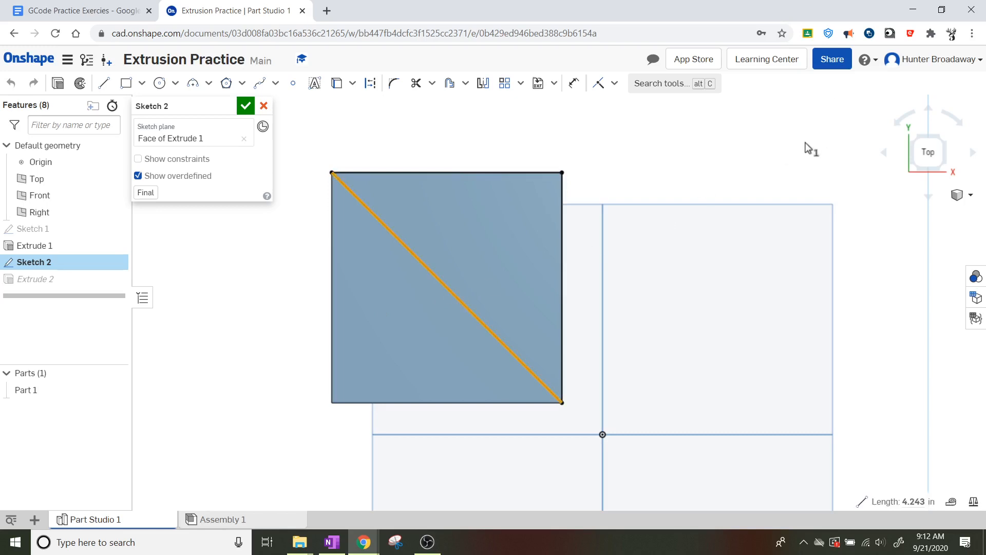
{"action": "key", "text": "Delete"}
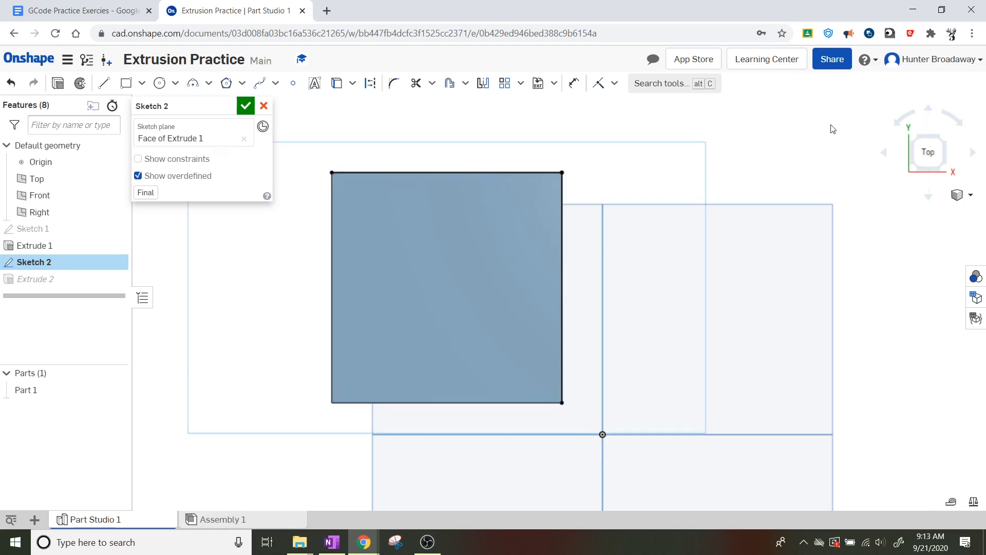
{"action": "left_click", "coordinate": [244, 106]}
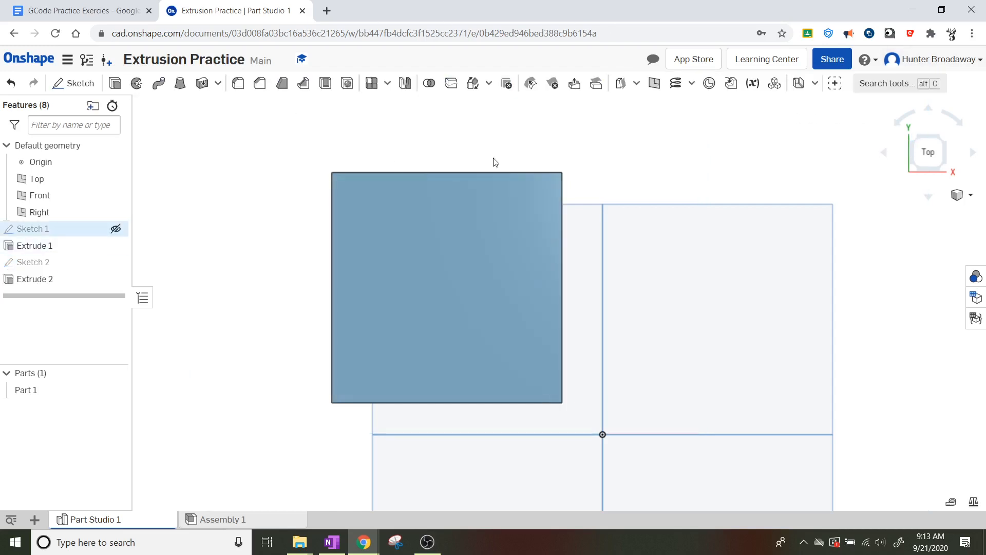
{"action": "left_click", "coordinate": [945, 165]}
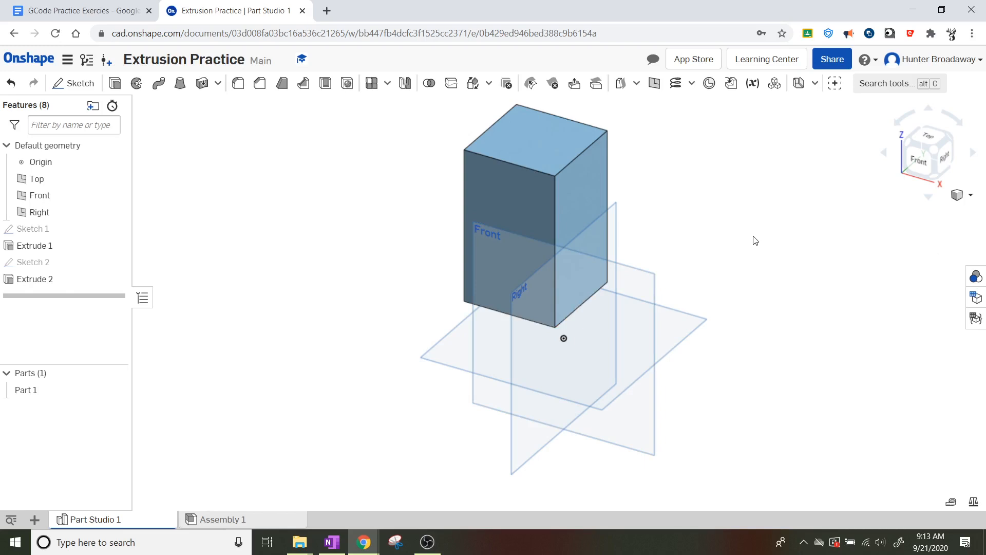
{"action": "key", "text": "ctrl+z"}
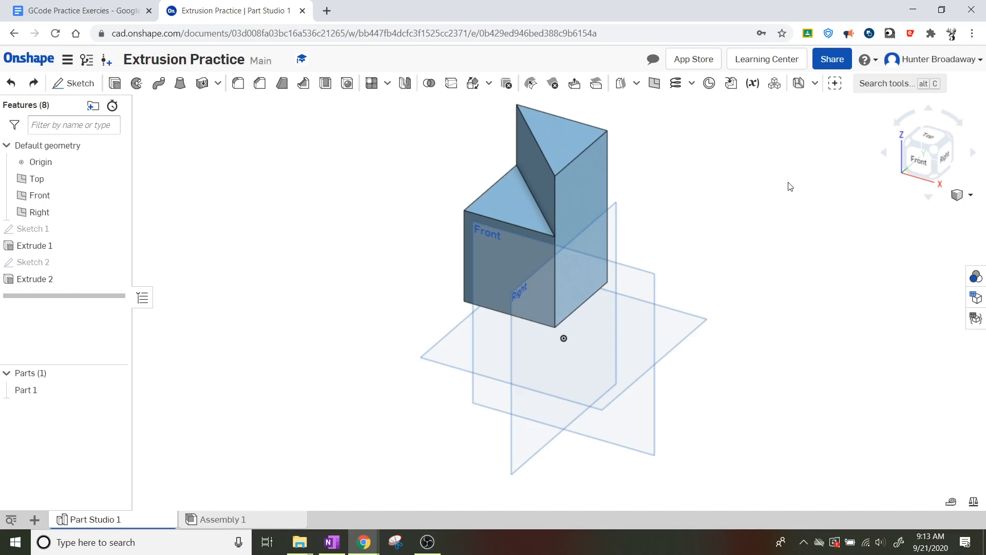
- Sketch a 1 in diameter circle on the block's tall right face, aligned below the top edge's midpoint, and finish the sketch
{"action": "left_click", "coordinate": [74, 83]}
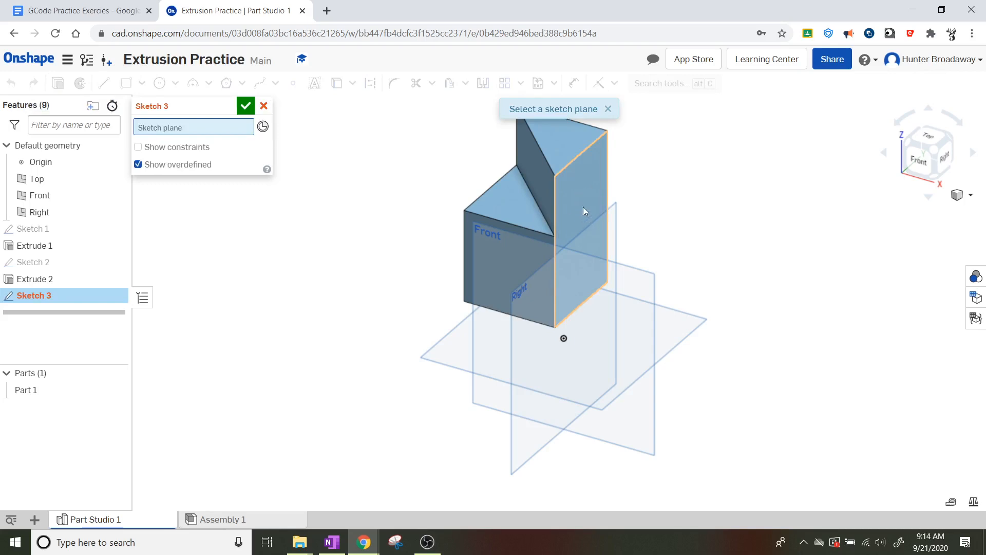
{"action": "left_click", "coordinate": [588, 199]}
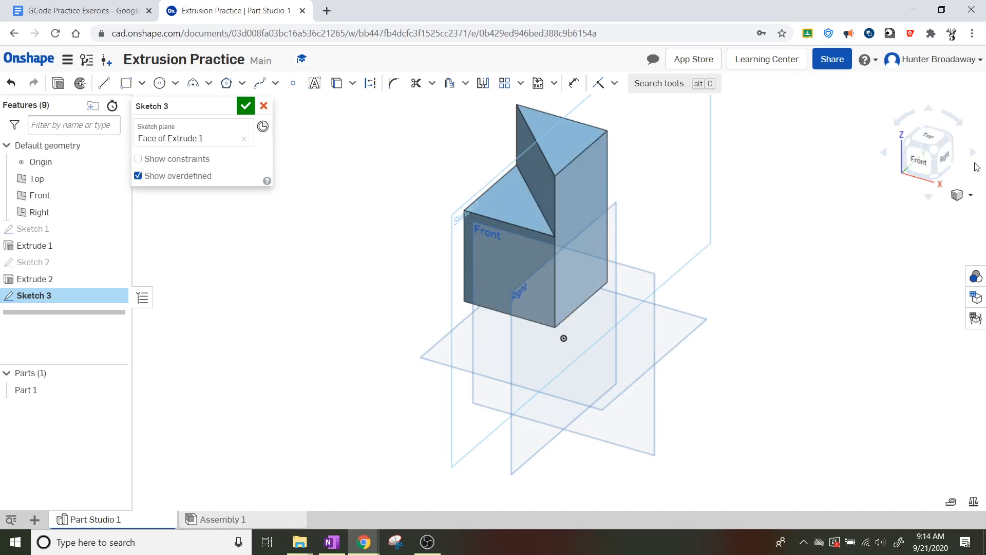
{"action": "left_click", "coordinate": [945, 158]}
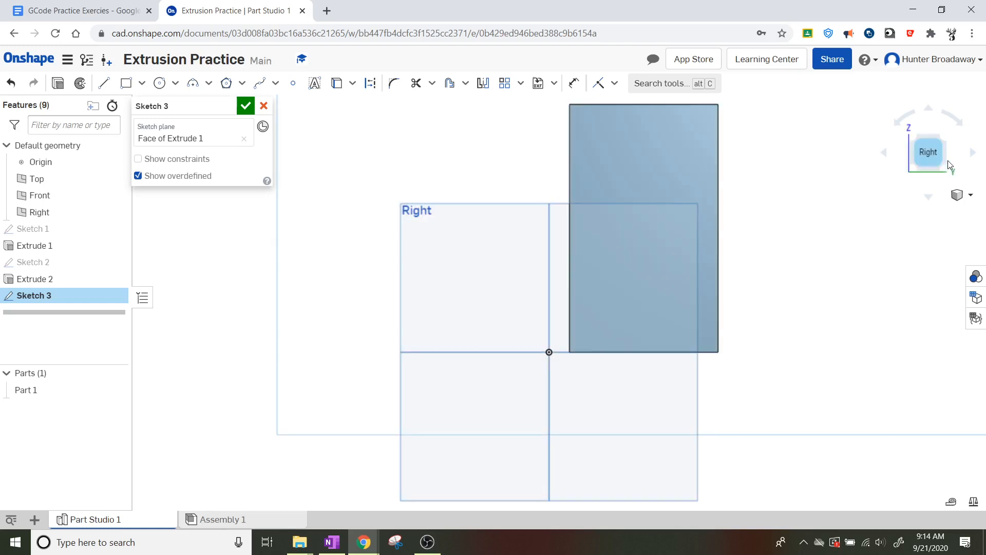
{"action": "scroll", "coordinate": [807, 197], "scroll_direction": "up", "scroll_amount": 1}
{"action": "middle_click_drag", "start_coordinate": [801, 217], "coordinate": [760, 308]}
{"action": "scroll", "coordinate": [723, 389], "scroll_direction": "up", "scroll_amount": 1}
{"action": "scroll", "coordinate": [719, 383], "scroll_direction": "down", "scroll_amount": 1}
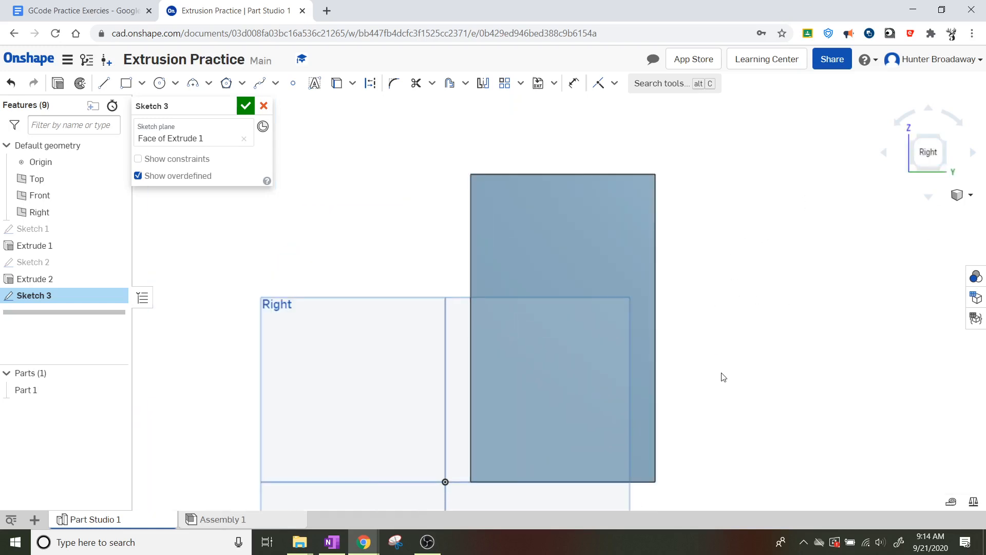
{"action": "middle_click_drag", "start_coordinate": [724, 377], "coordinate": [689, 352]}
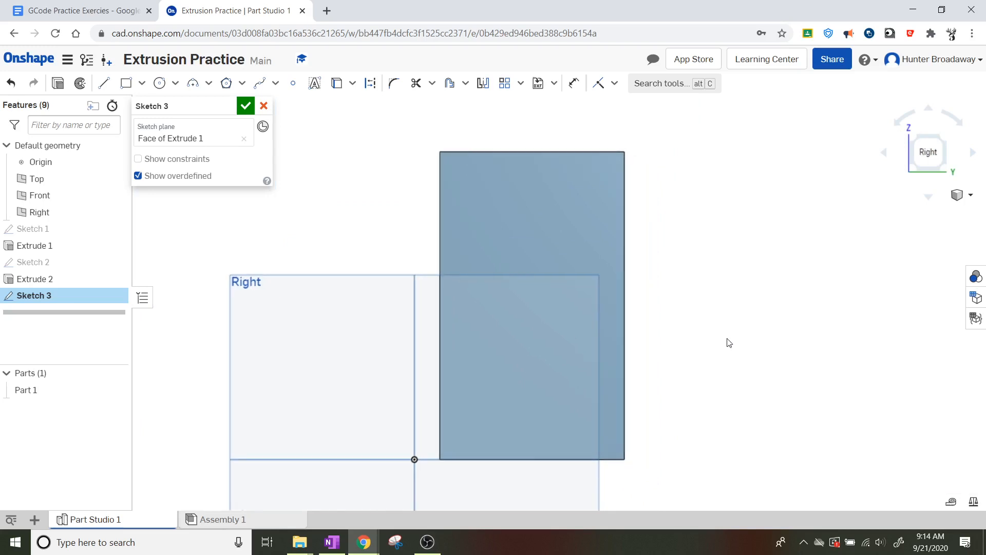
{"action": "left_click", "coordinate": [159, 83]}
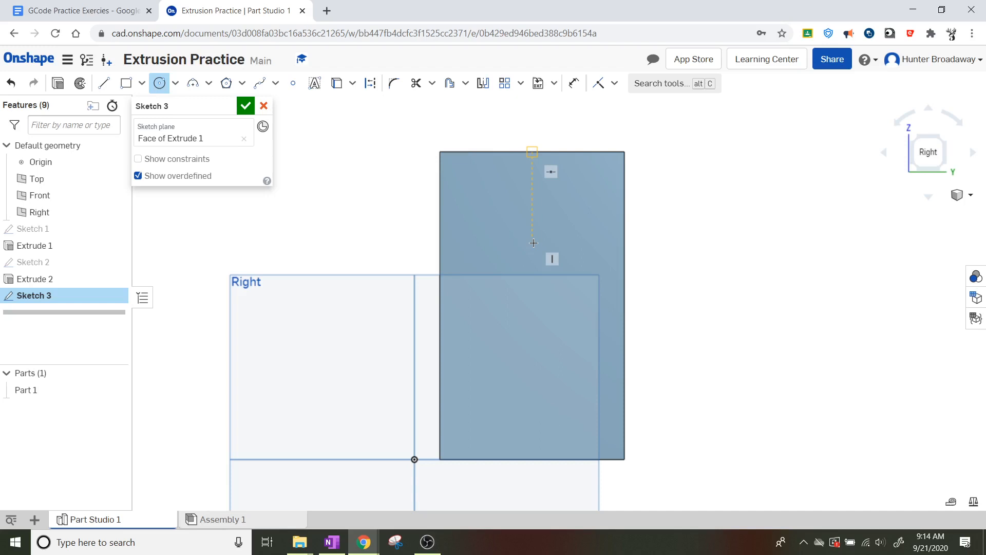
{"action": "left_click_drag", "start_coordinate": [532, 237], "coordinate": [557, 216]}
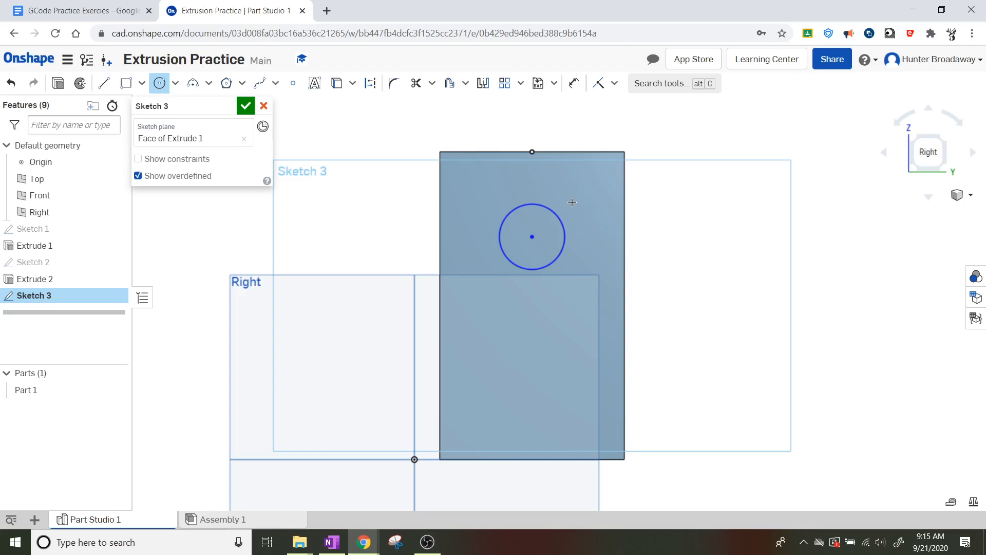
{"action": "type", "text": "1"}
{"action": "key", "text": "Return"}
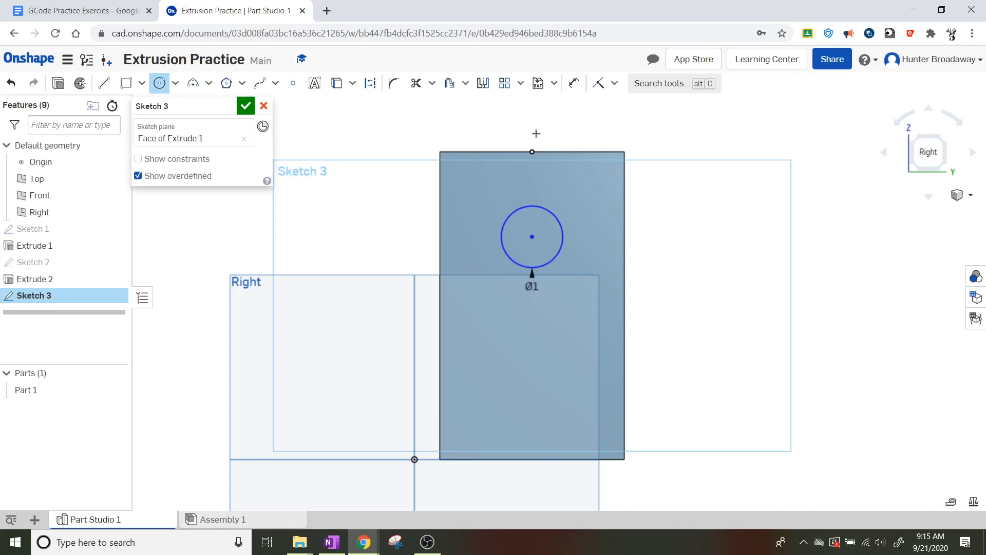
{"action": "left_click", "coordinate": [245, 106]}
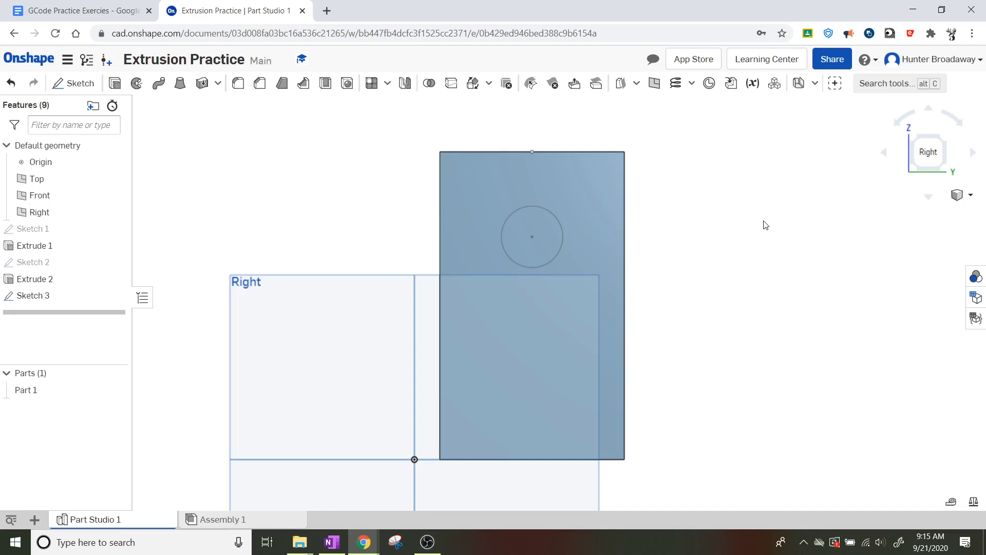
- Cut the circle on the block's tall right face through the triangular section with a Remove extrusion about 4.56 in deep, and undo the cut
{"action": "key", "text": "shift+7"}
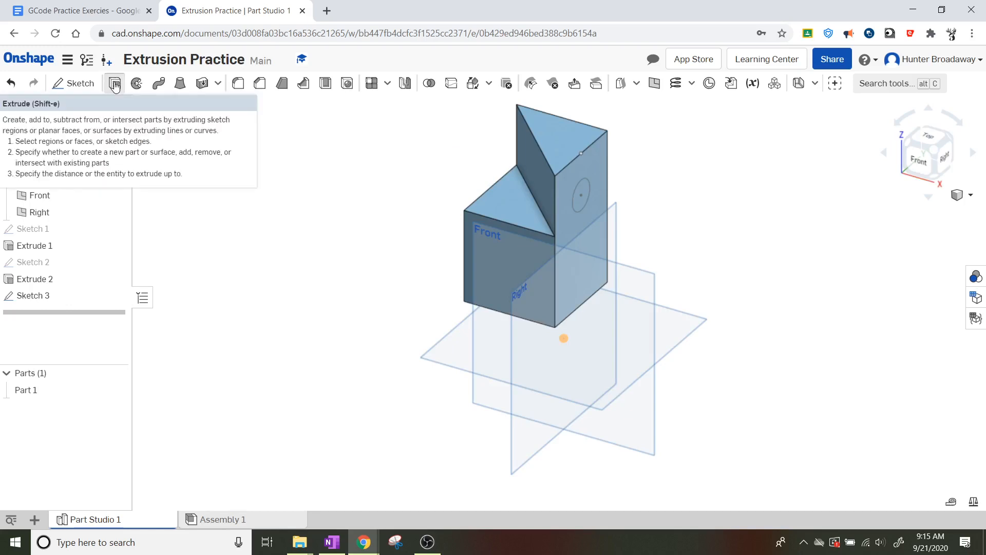
{"action": "left_click", "coordinate": [115, 83]}
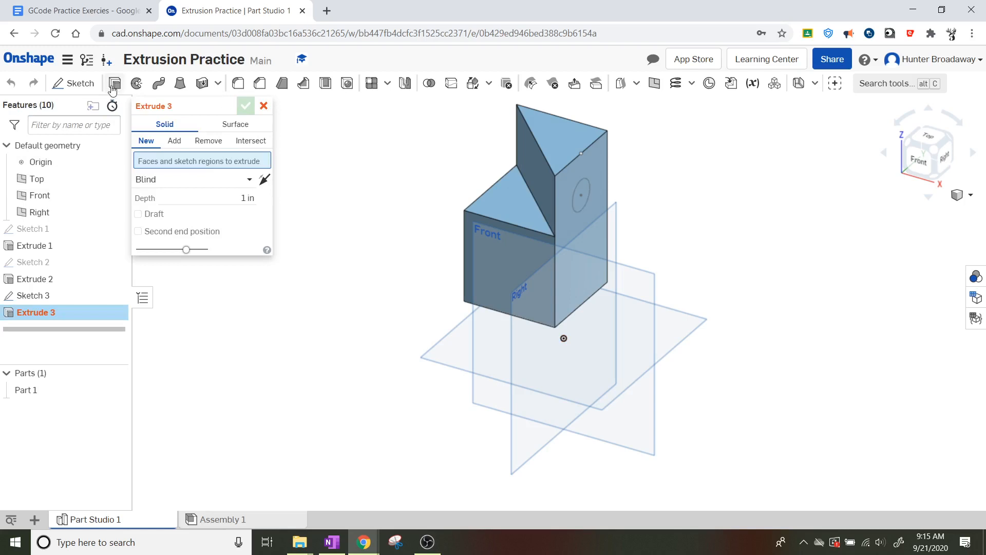
{"action": "left_click", "coordinate": [579, 194]}
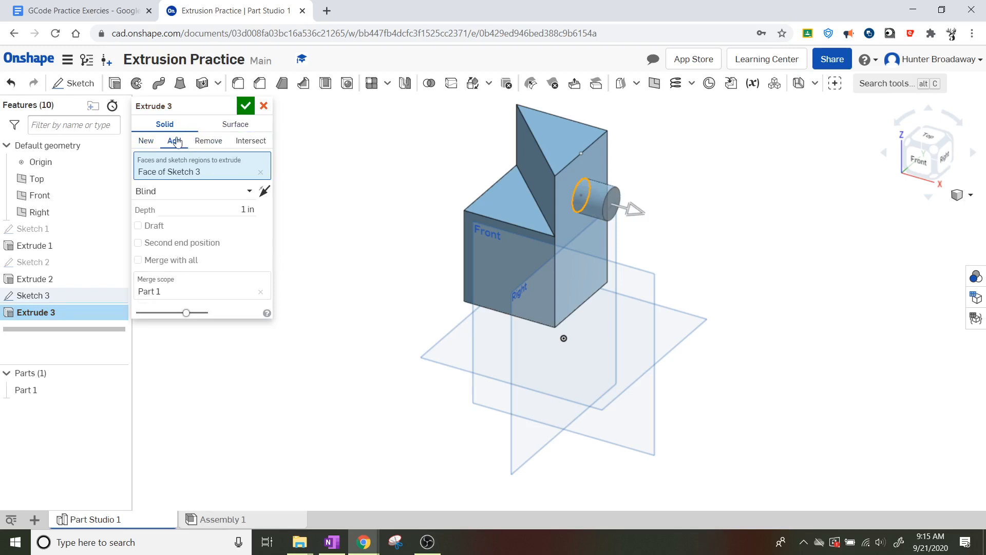
{"action": "left_click", "coordinate": [210, 146]}
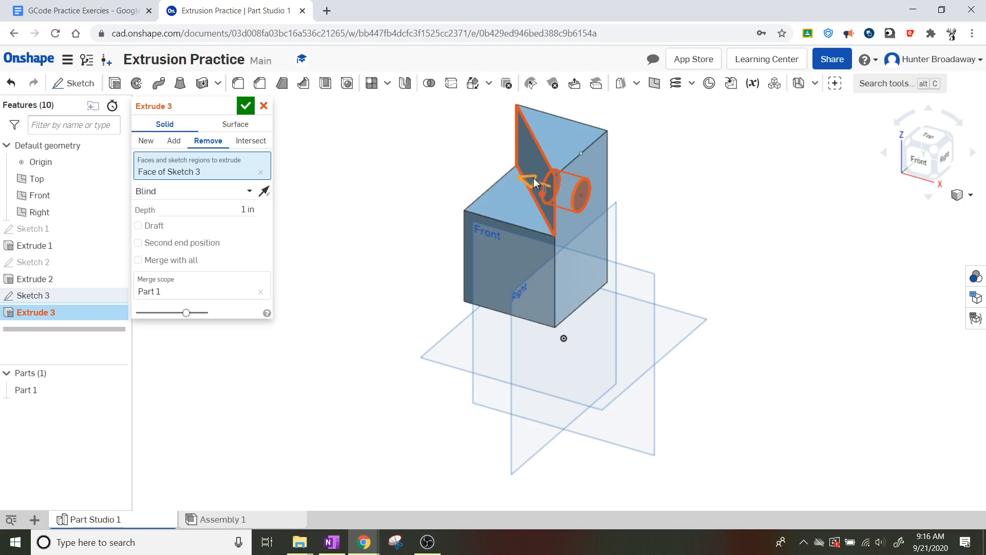
{"action": "left_click_drag", "start_coordinate": [533, 178], "coordinate": [342, 274]}
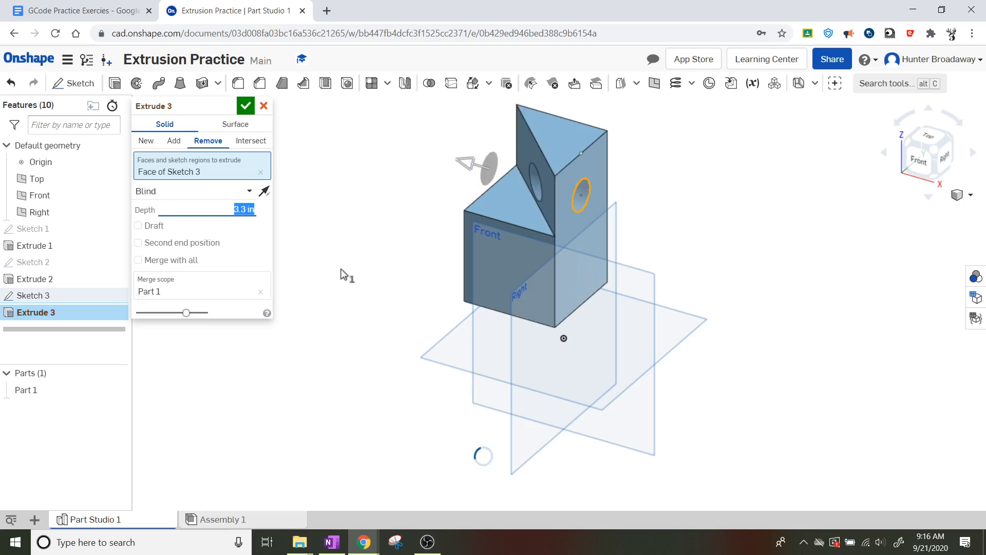
{"action": "left_click_drag", "start_coordinate": [342, 274], "coordinate": [532, 426]}
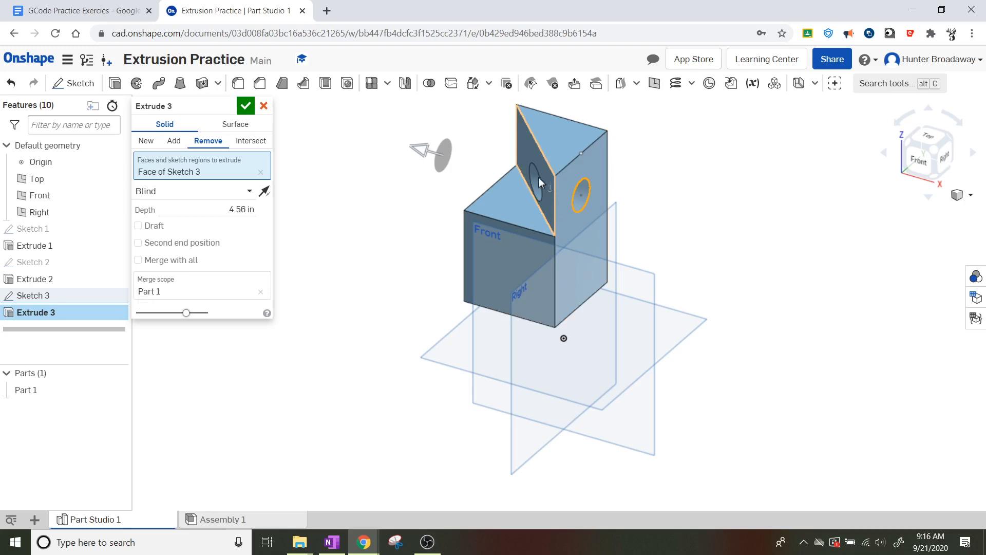
{"action": "left_click", "coordinate": [246, 102]}
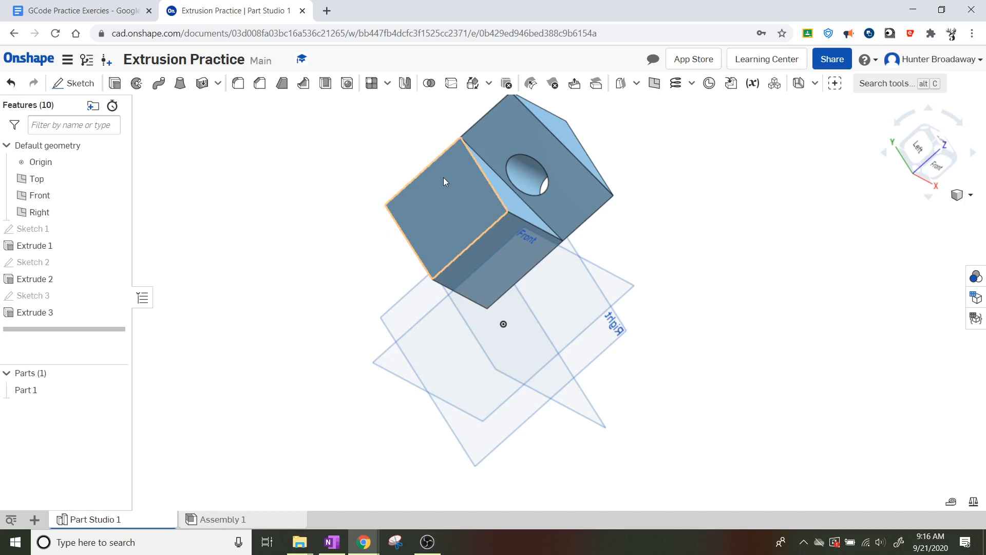
{"action": "right_click_drag", "start_coordinate": [445, 181], "coordinate": [779, 299]}
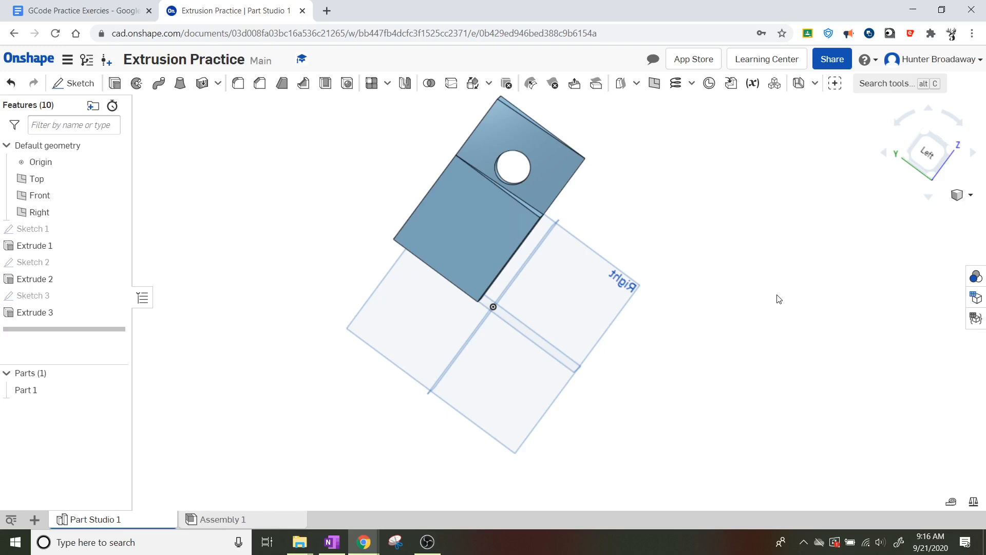
{"action": "key", "text": "ctrl+z"}
- Extrude the circle on the block's tall right face as a Blind Remove cut passing completely through the triangular section
{"action": "left_click", "coordinate": [948, 134]}
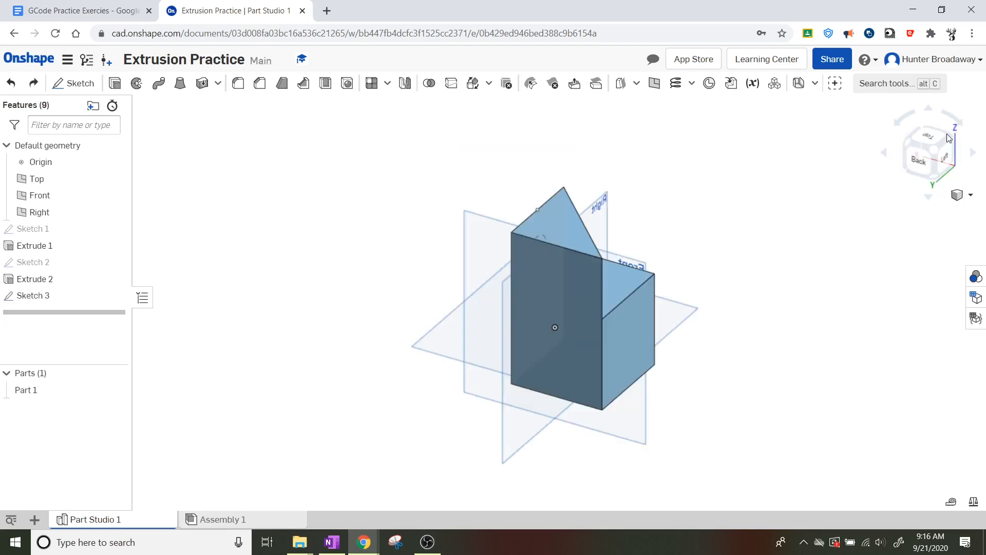
{"action": "left_click", "coordinate": [948, 134]}
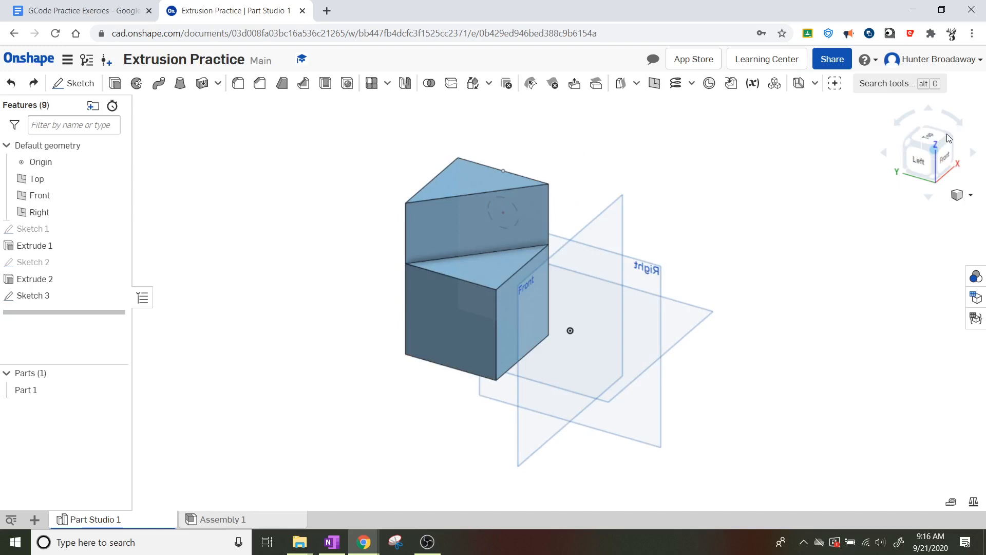
{"action": "left_click", "coordinate": [910, 147]}
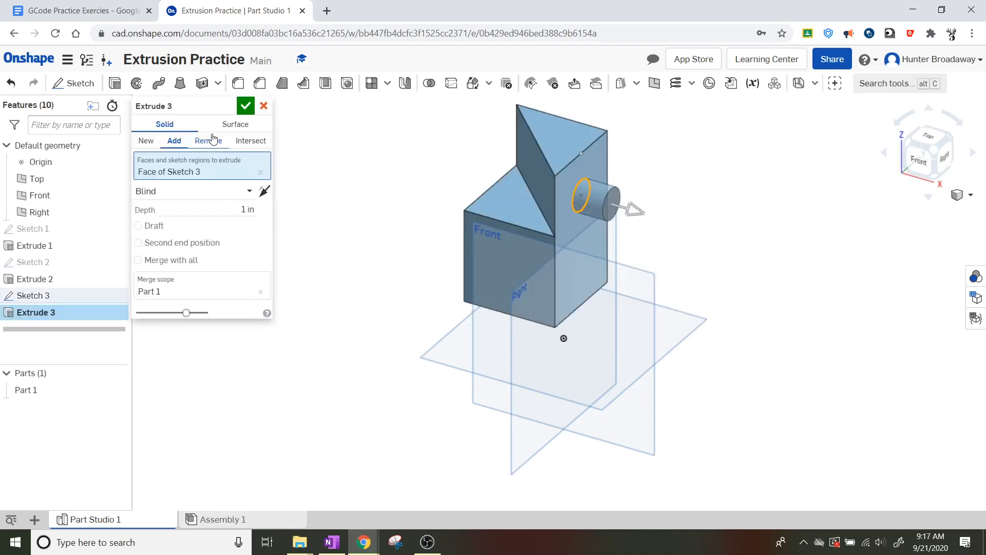
{"action": "left_click", "coordinate": [208, 140]}
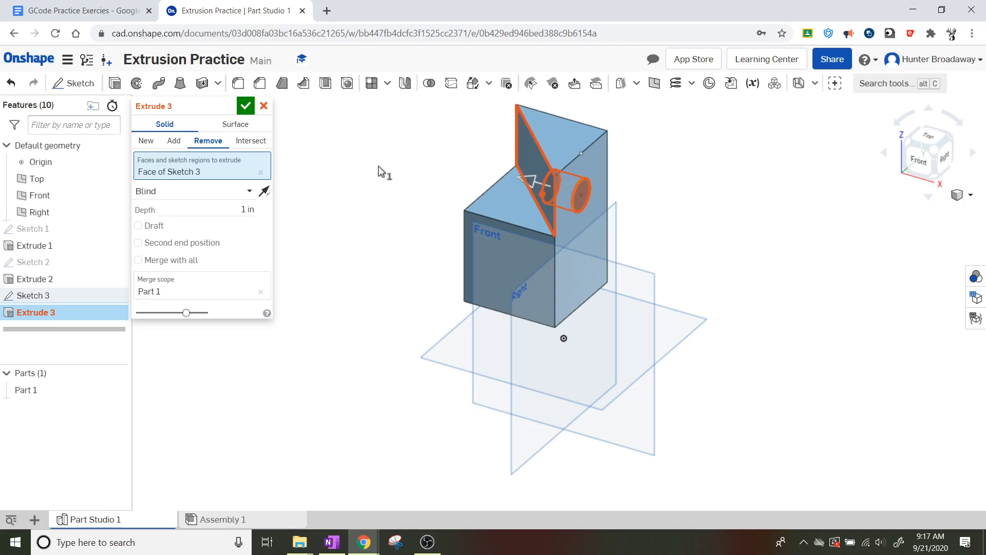
{"action": "left_click", "coordinate": [246, 108]}
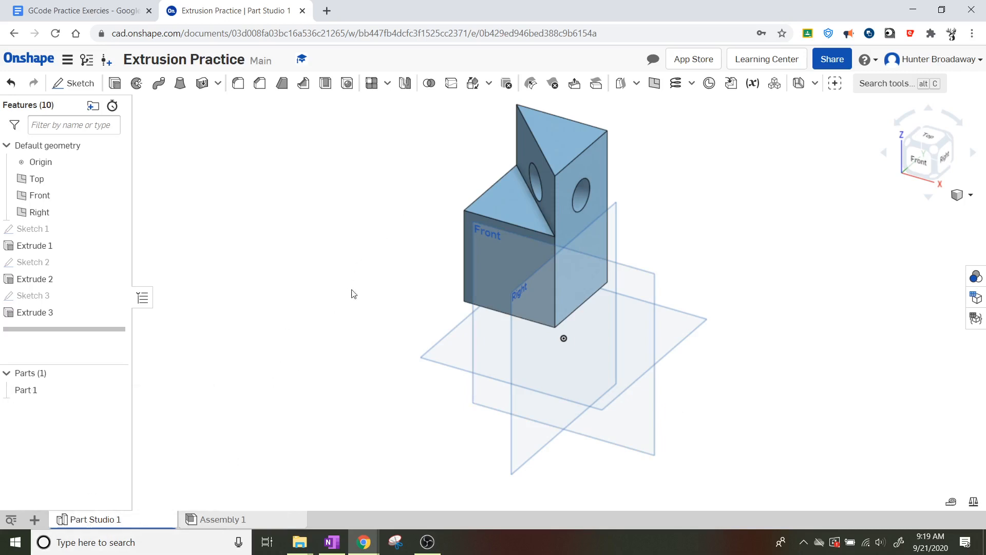
- Rename the Part Studio containing the finished block as Cube Boy
{"action": "right_click", "coordinate": [104, 520]}
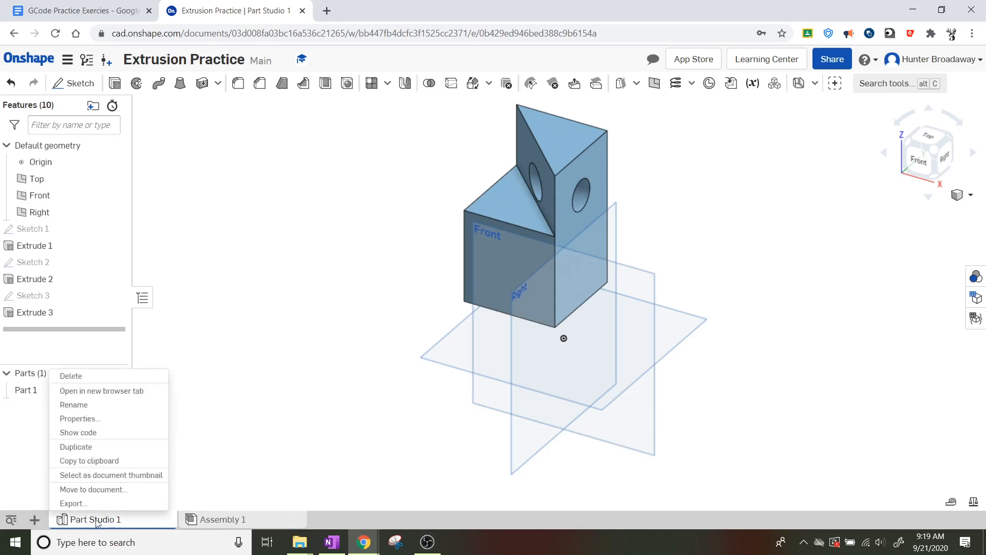
{"action": "left_click", "coordinate": [102, 408]}
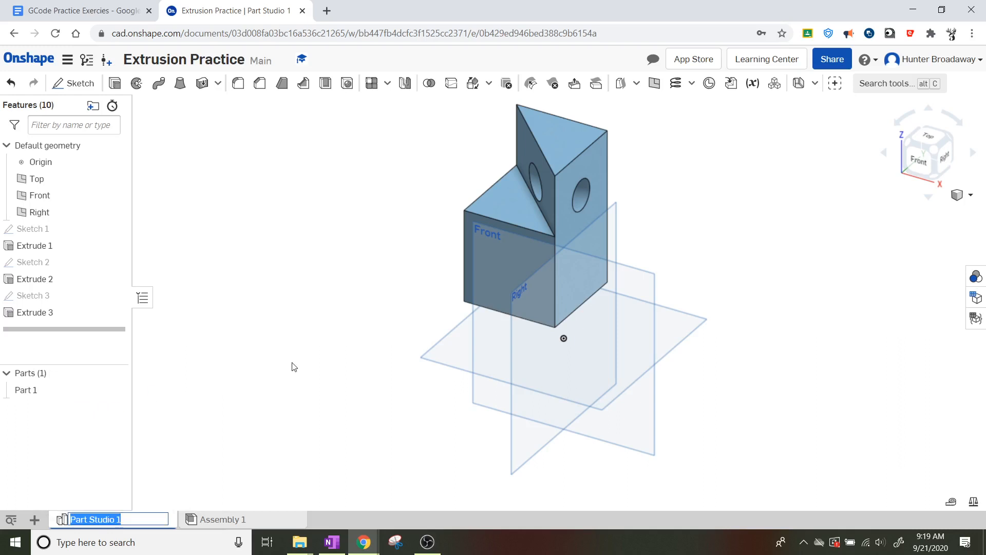
{"action": "type", "text": "Cu"}
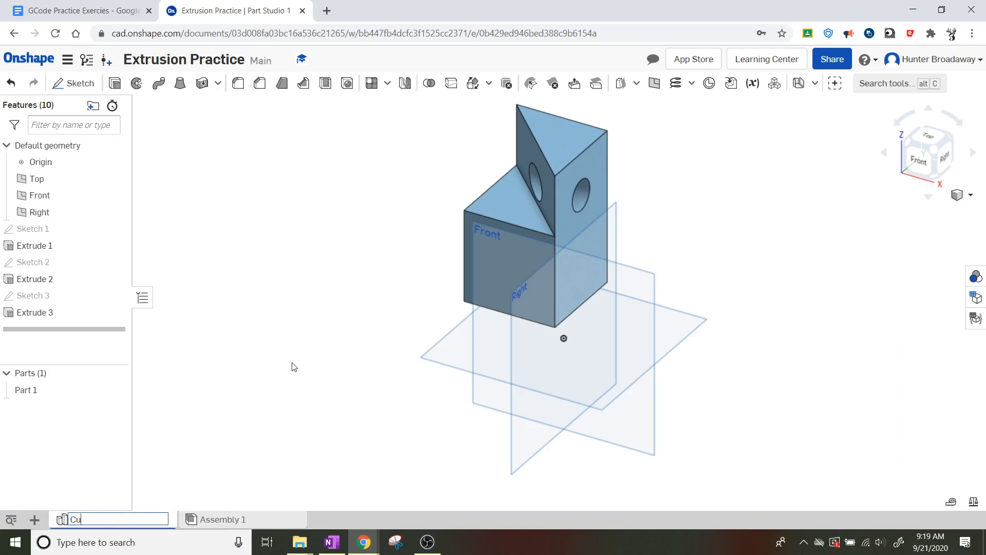
{"action": "type", "text": "be Boy"}
{"action": "key", "text": "Return"}
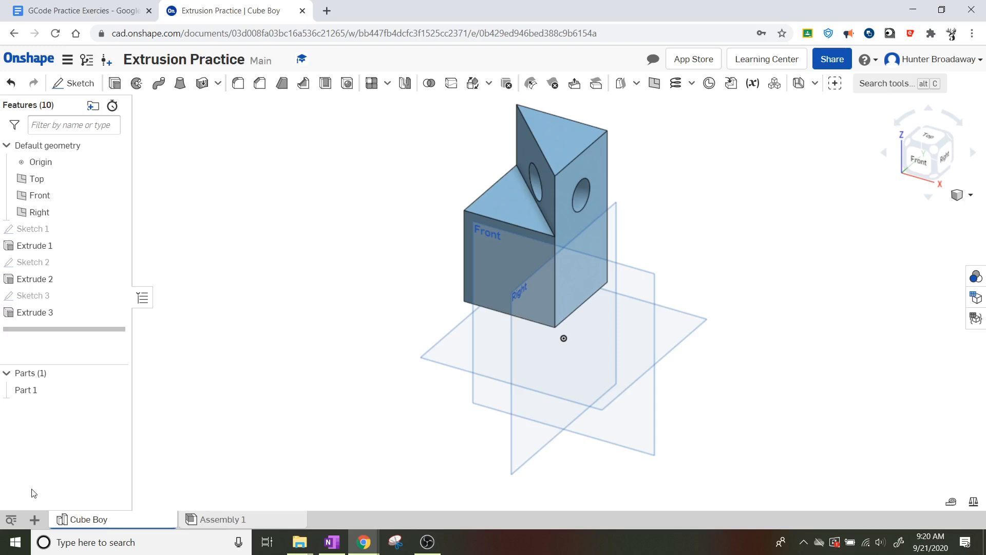
- Create a new Part Studio in the document and start a sketch on its Top plane
{"action": "left_click", "coordinate": [37, 521]}
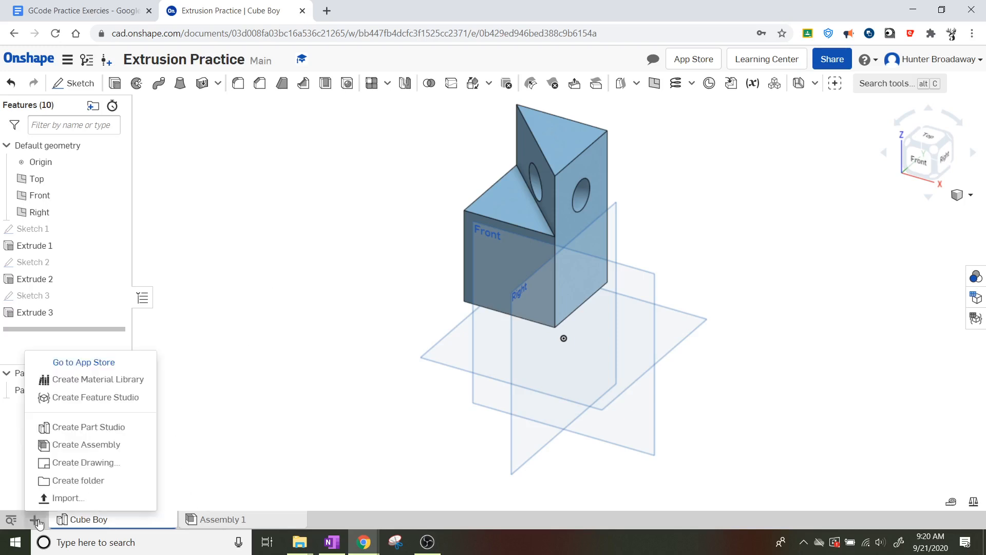
{"action": "mouse_move", "coordinate": [62, 522]}
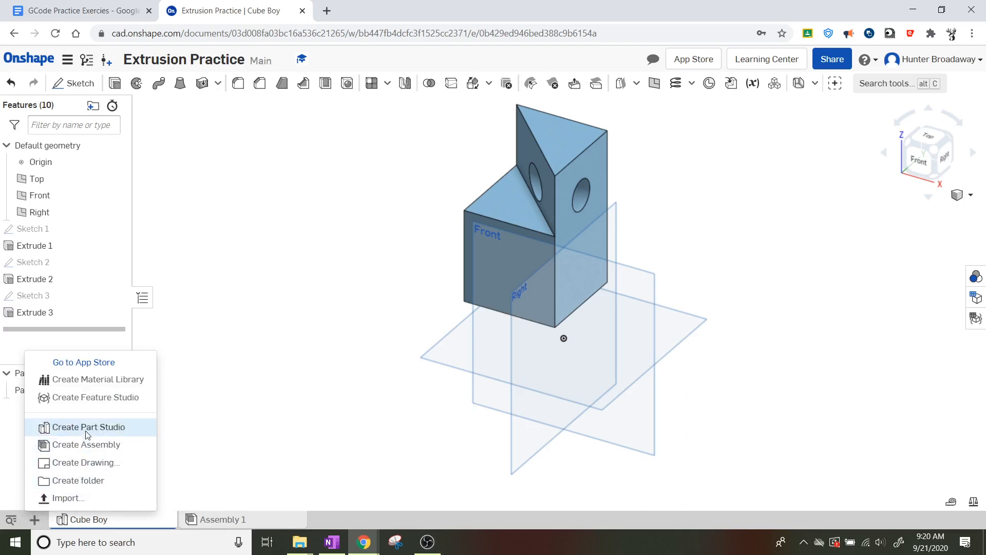
{"action": "left_click", "coordinate": [87, 434]}
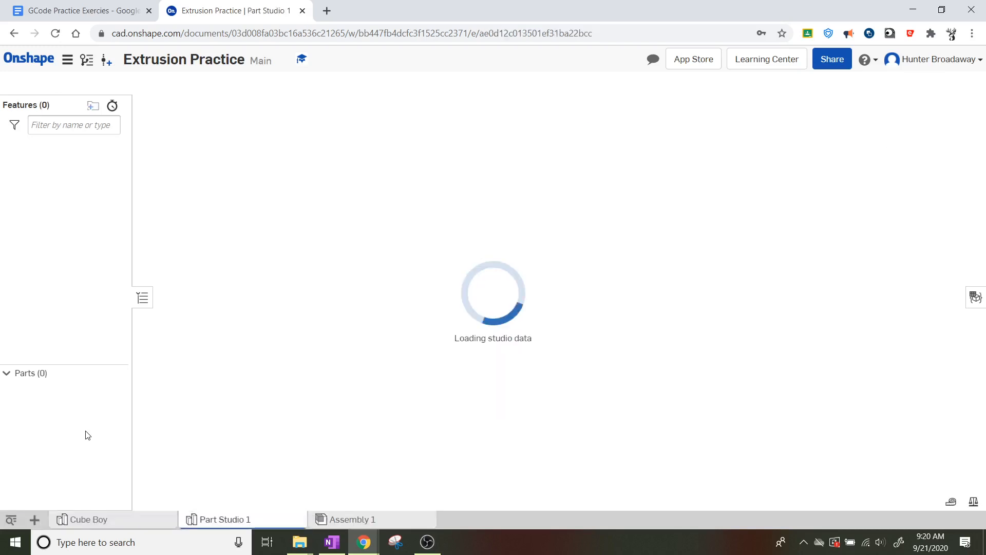
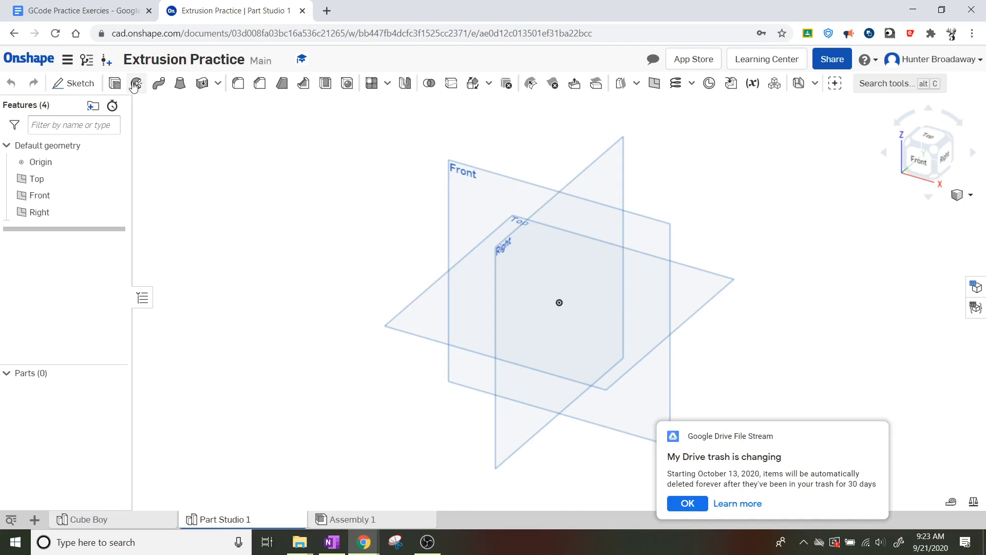
{"action": "key", "text": "shift+s"}
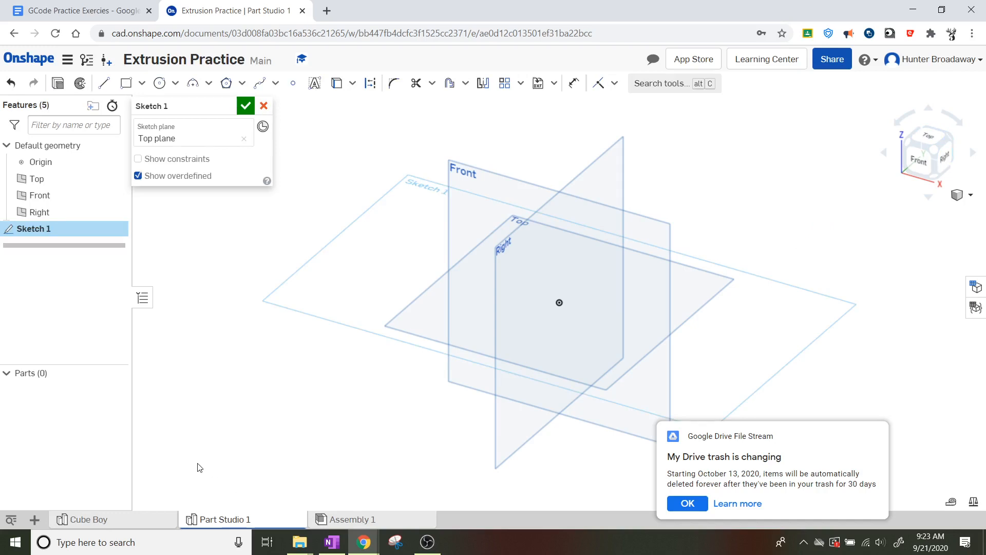
{"action": "left_click", "coordinate": [34, 520]}
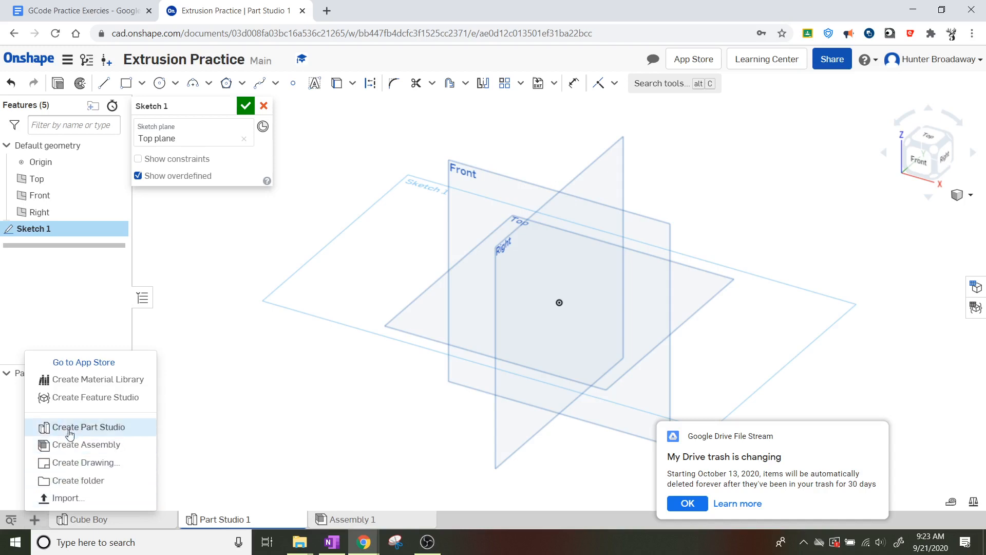
{"action": "left_click", "coordinate": [249, 405]}
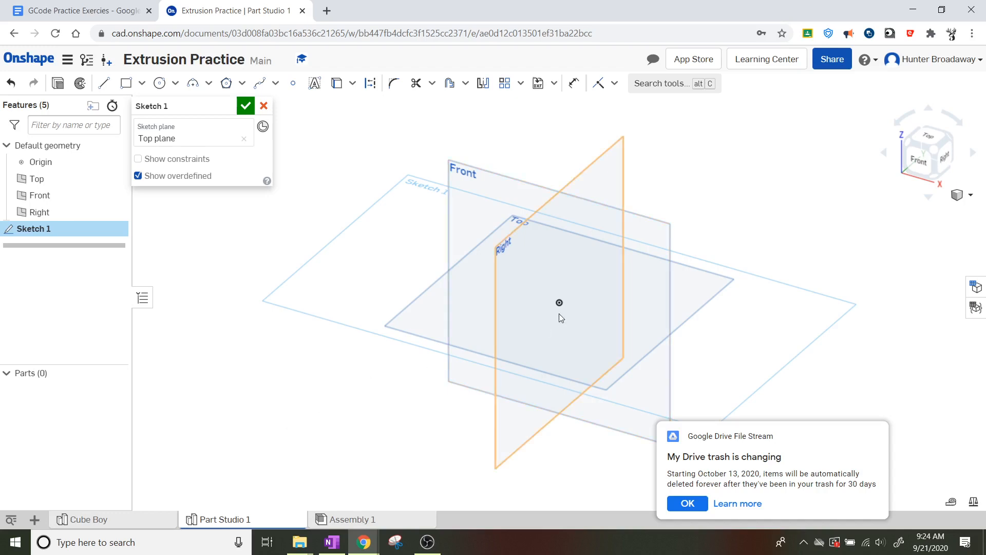
{"action": "left_click", "coordinate": [34, 519]}
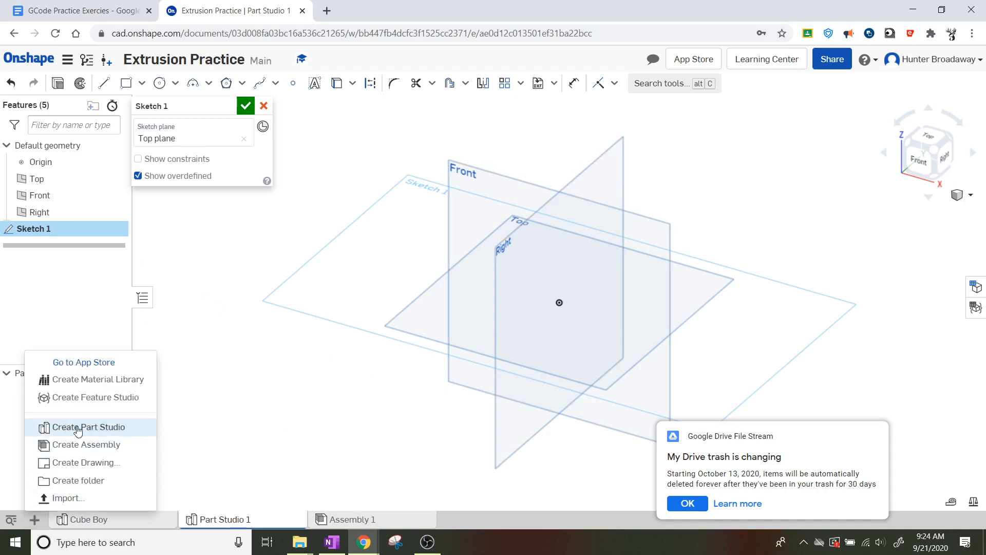
{"action": "left_click", "coordinate": [277, 470]}
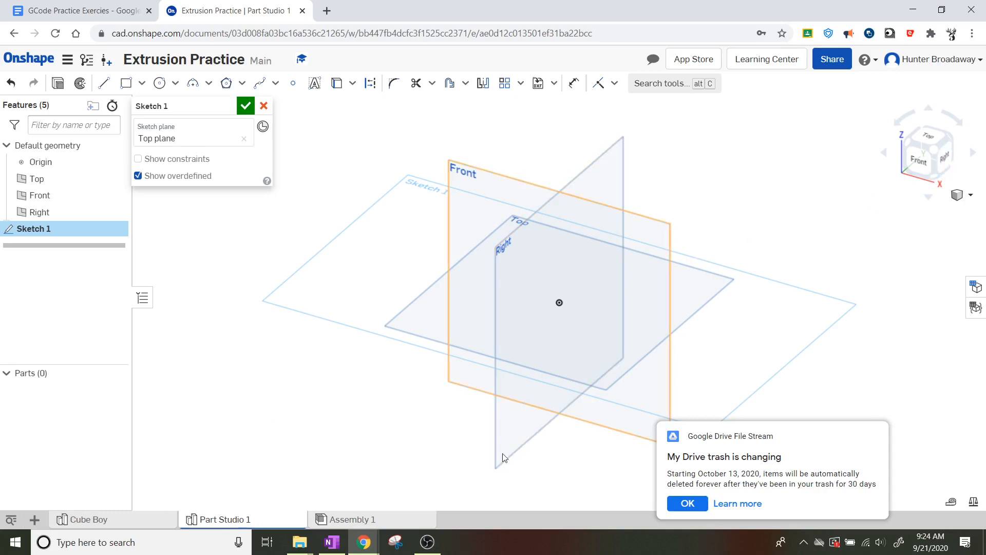
- Rename the new Part Studio as Cylinder Boy
{"action": "right_click", "coordinate": [226, 522]}
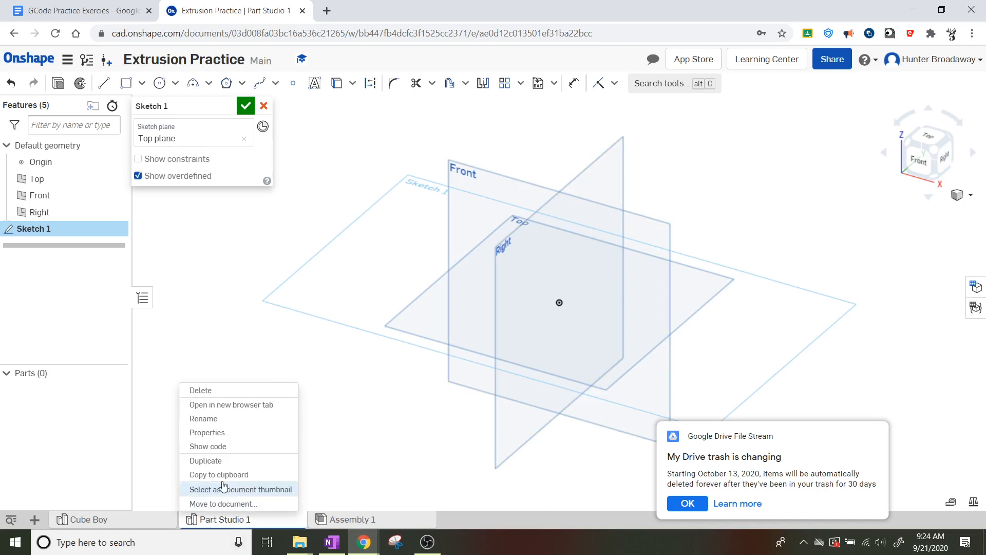
{"action": "left_click", "coordinate": [218, 419]}
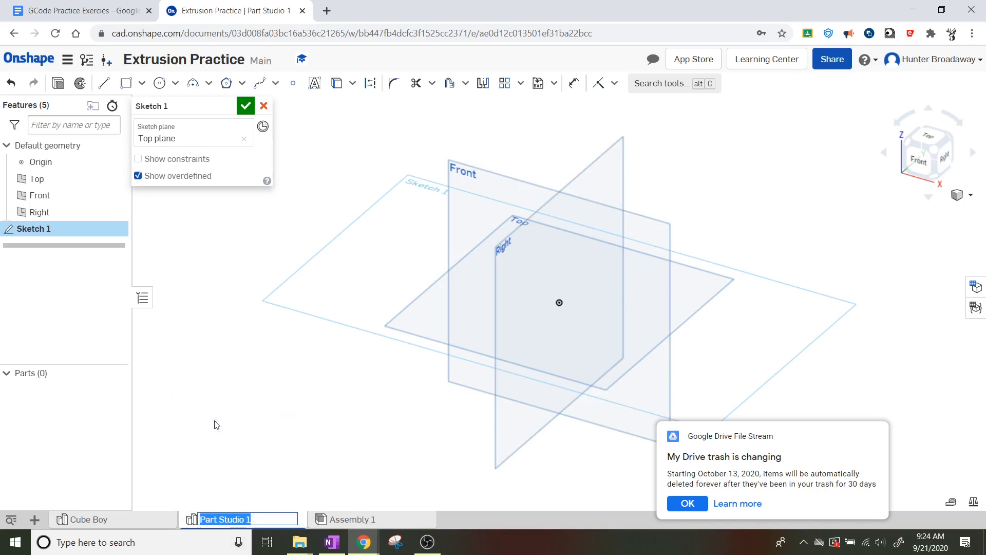
{"action": "type", "text": "Cy"}
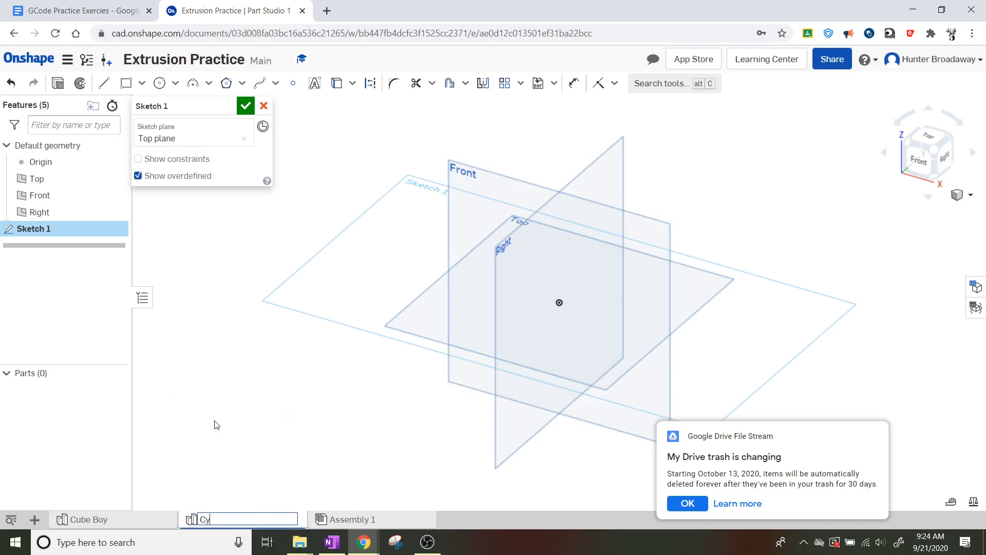
{"action": "type", "text": "linder Boy"}
{"action": "key", "text": "Return"}
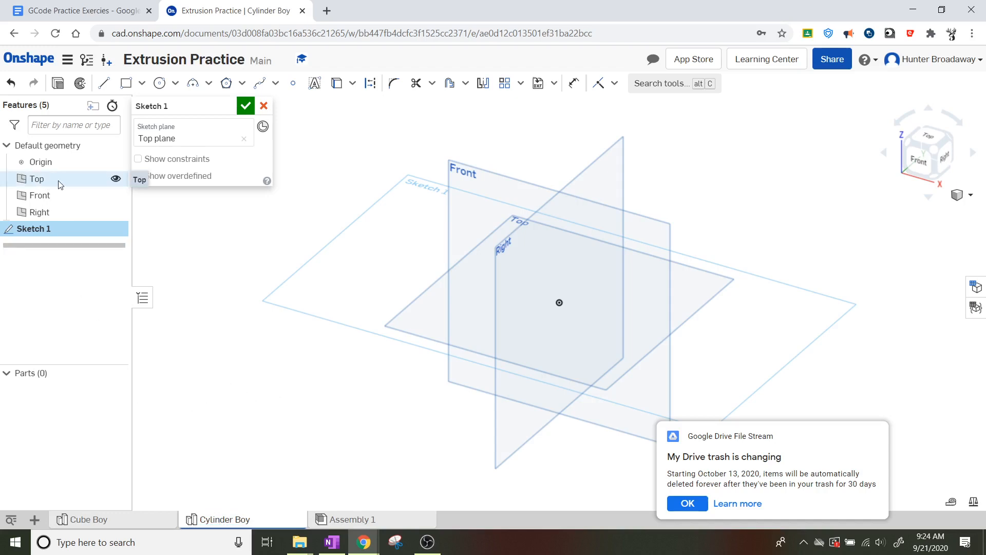
- Draw a center-point circle about 1.43 in in diameter on the Top plane, in the positive X and Y quadrant away from the origin
{"action": "left_click", "coordinate": [138, 176]}
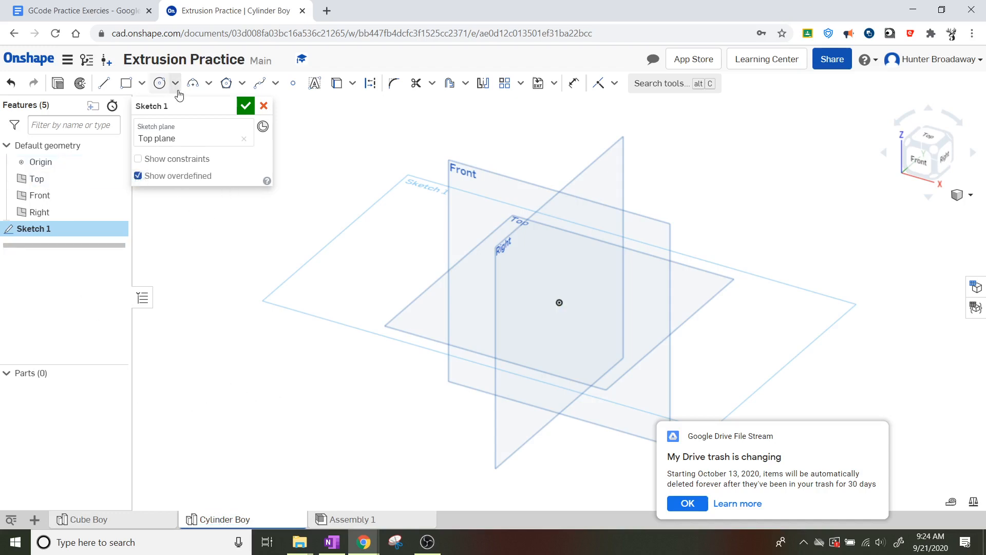
{"action": "left_click", "coordinate": [936, 139]}
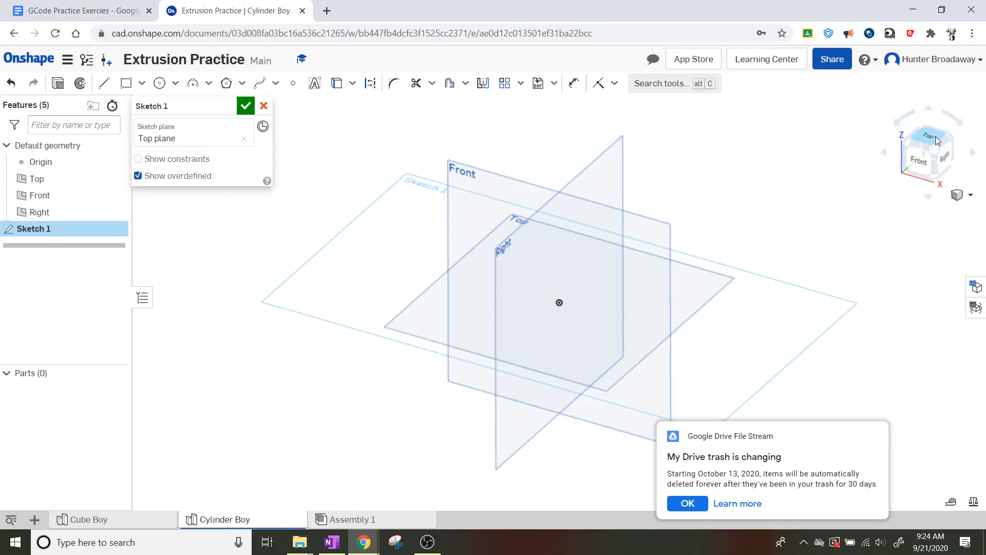
{"action": "left_click", "coordinate": [160, 83]}
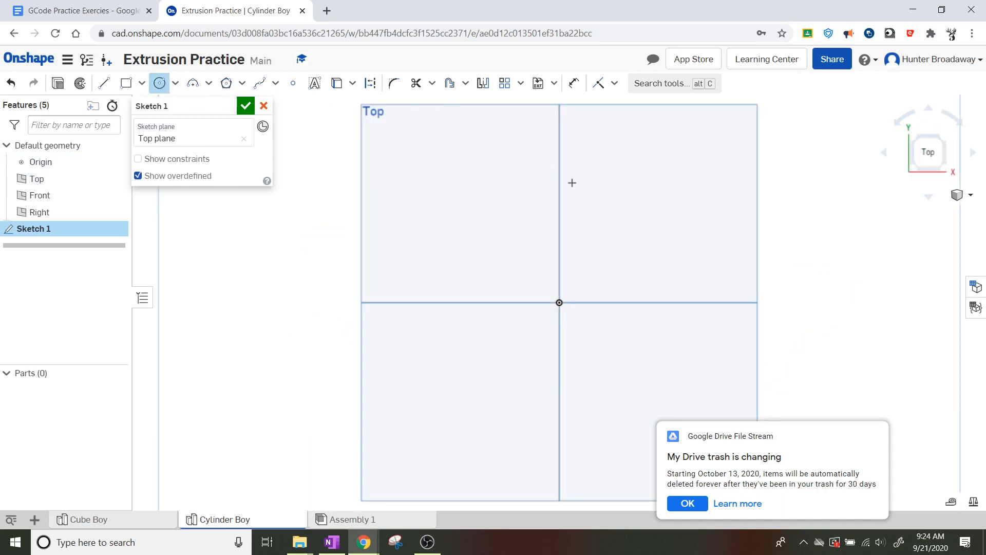
{"action": "left_click", "coordinate": [643, 208]}
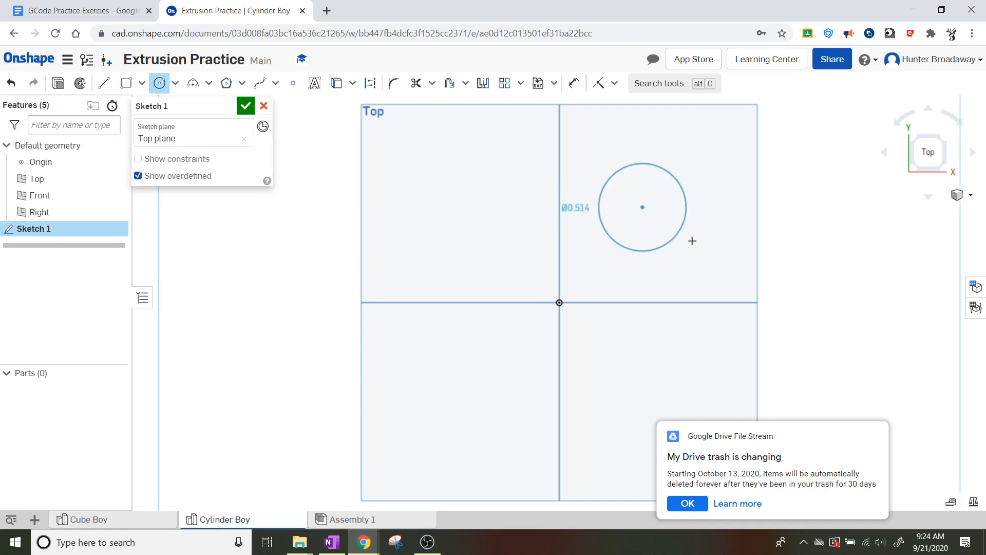
{"action": "left_click", "coordinate": [686, 226]}
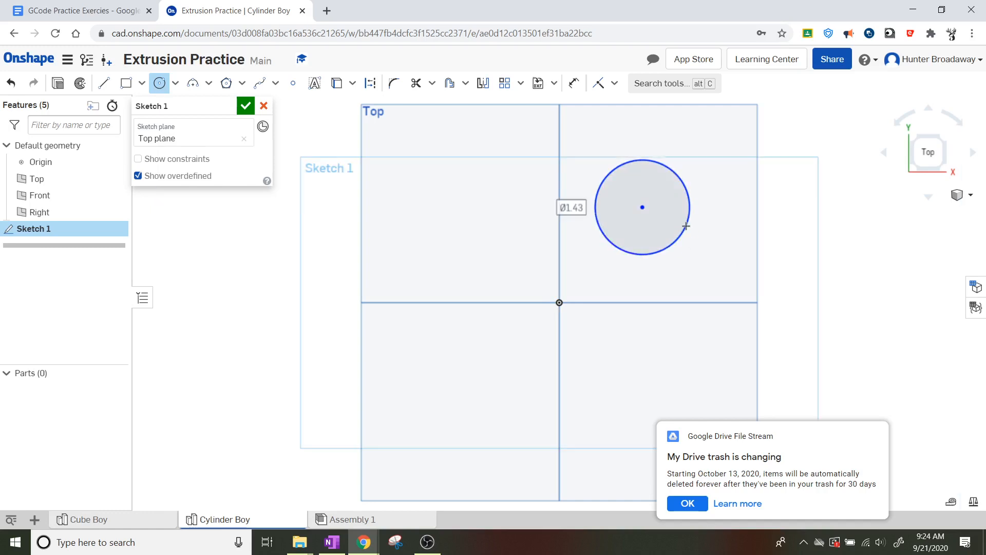
- Set the circle's diameter to 1.25 in and finish the sketch
{"action": "type", "text": "1.25"}
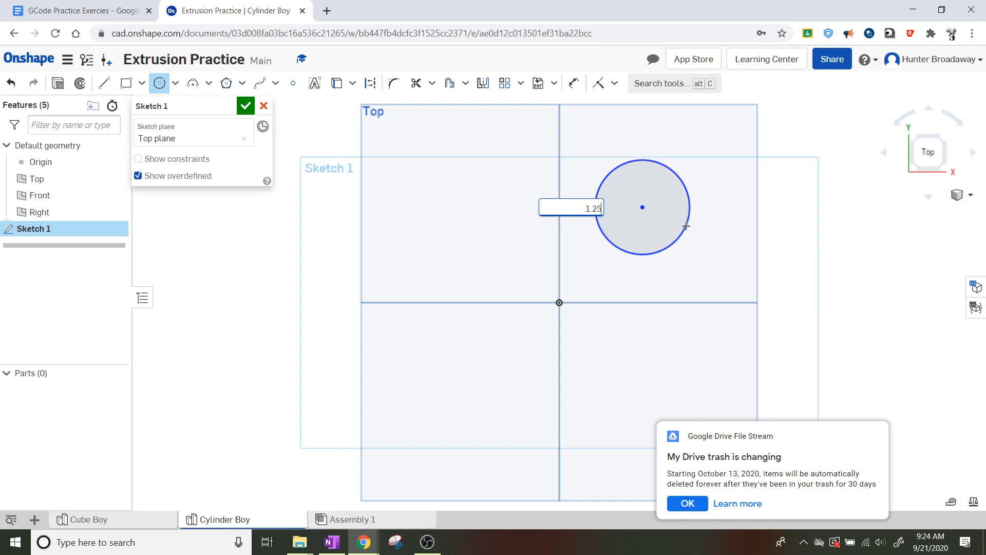
{"action": "key", "text": "Return"}
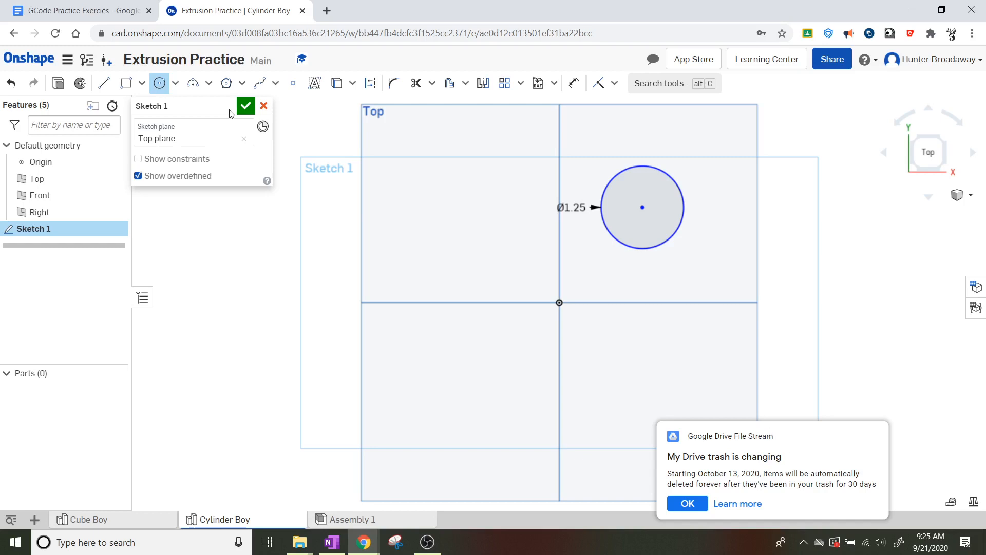
{"action": "left_click", "coordinate": [245, 107]}
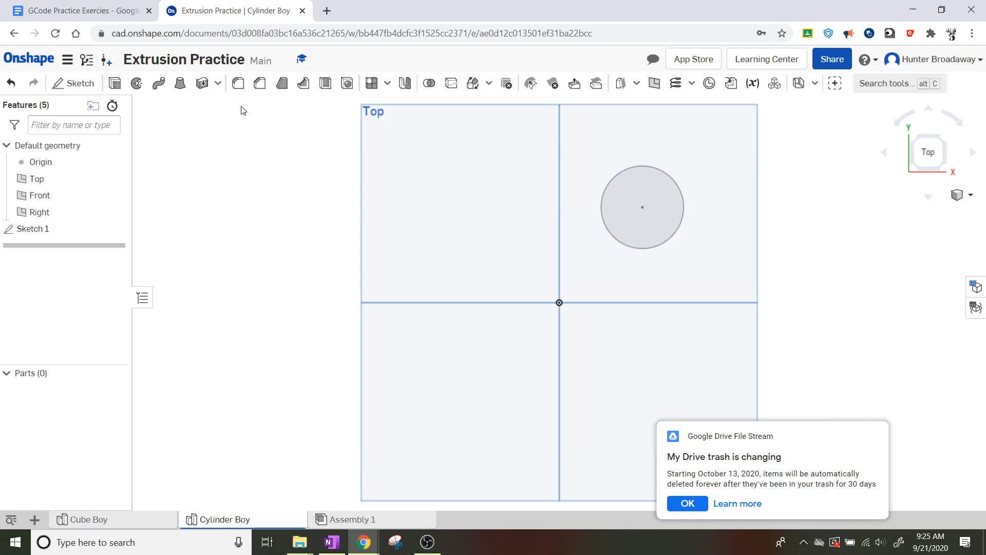
- Extrude the 1.25 in circle as a new solid with a blind depth of 2 in
{"action": "right_click_drag", "start_coordinate": [243, 110], "coordinate": [338, 215]}
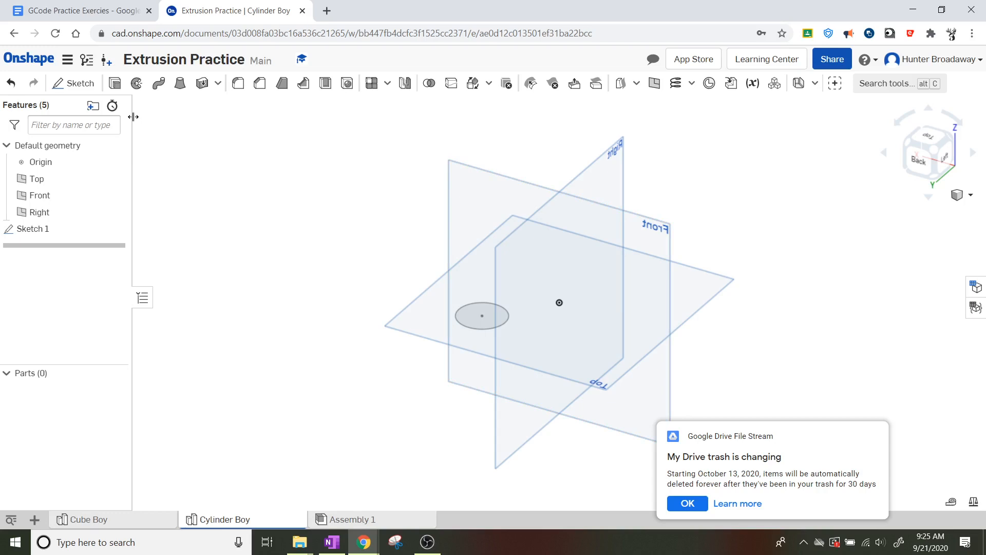
{"action": "left_click", "coordinate": [114, 83]}
{"action": "left_click", "coordinate": [485, 311]}
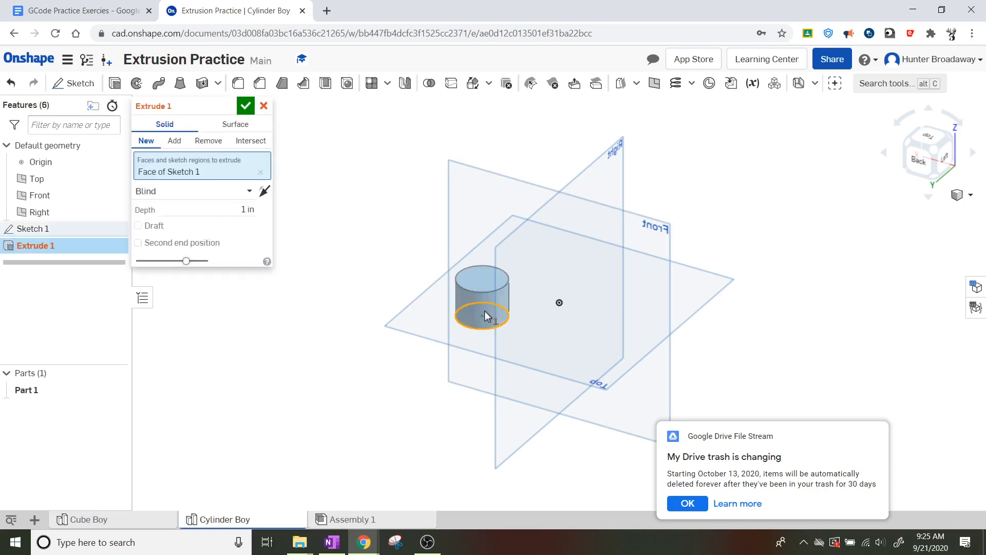
{"action": "left_click", "coordinate": [251, 207]}
{"action": "type", "text": "2"}
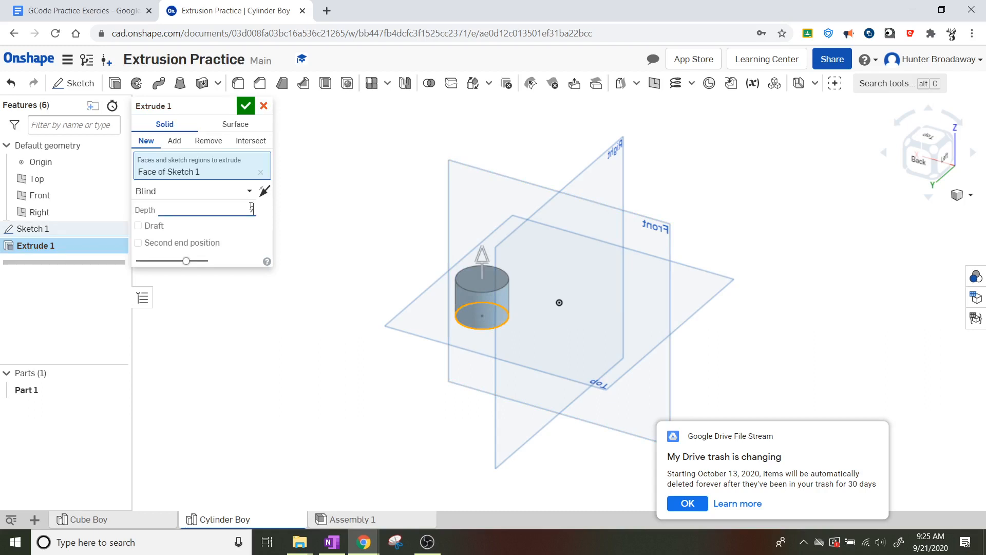
{"action": "key", "text": "Return"}
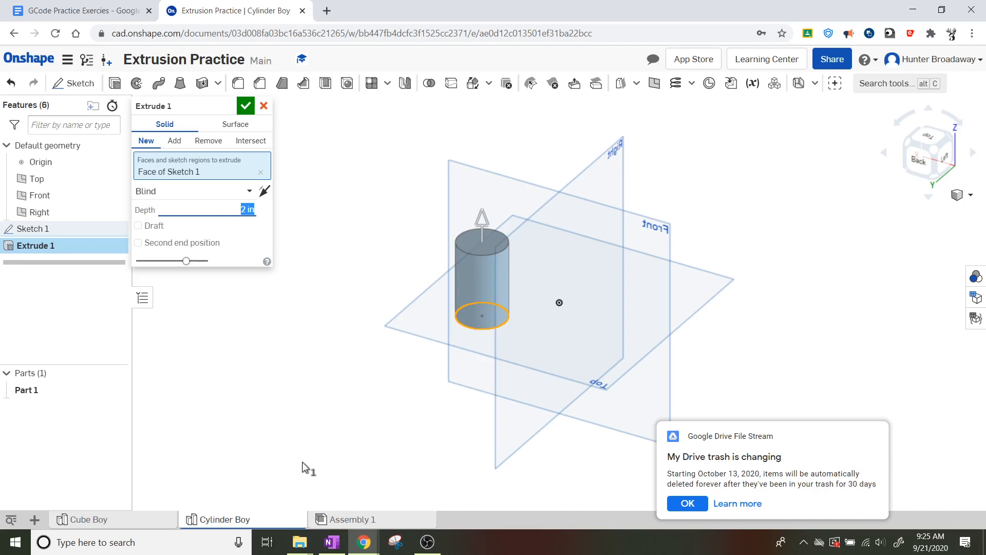
{"action": "left_click", "coordinate": [249, 109]}
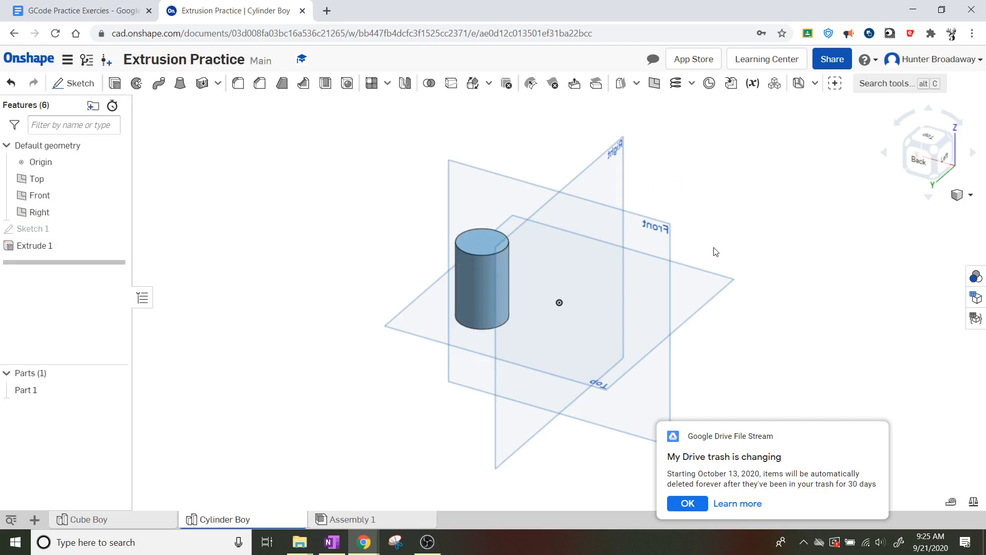
- Open the document's Assembly 1 and dismiss the Google Drive trash notification
{"action": "left_click", "coordinate": [949, 142]}
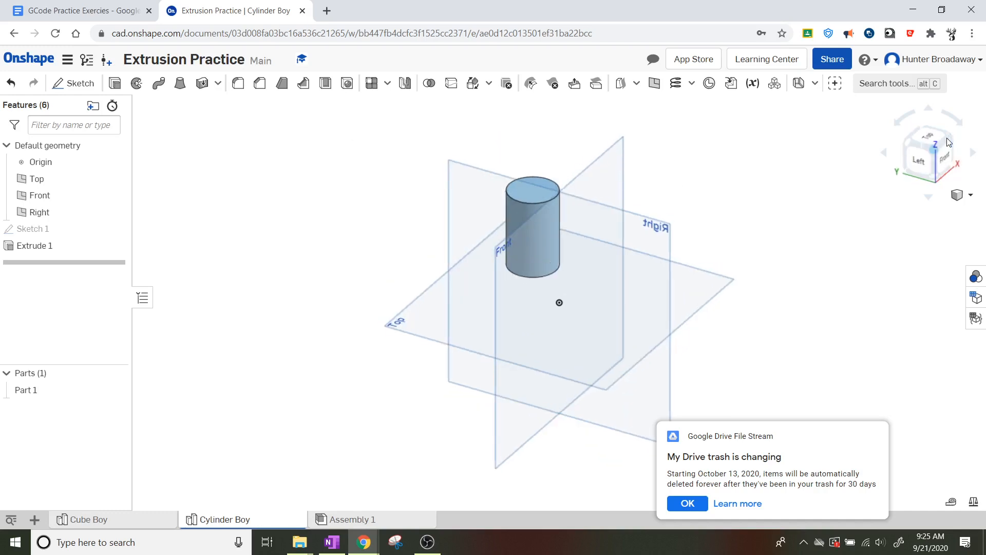
{"action": "left_click", "coordinate": [947, 138]}
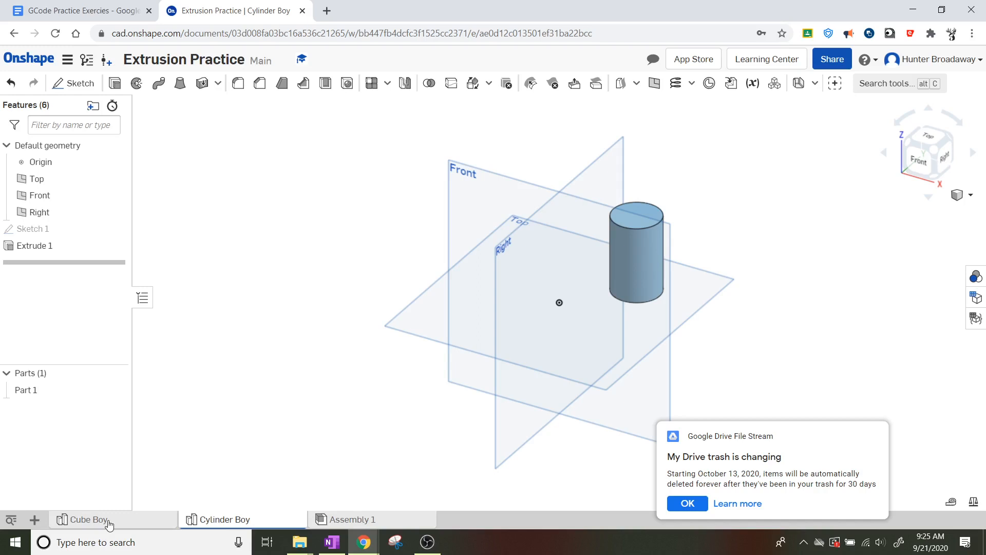
{"action": "left_click", "coordinate": [88, 520]}
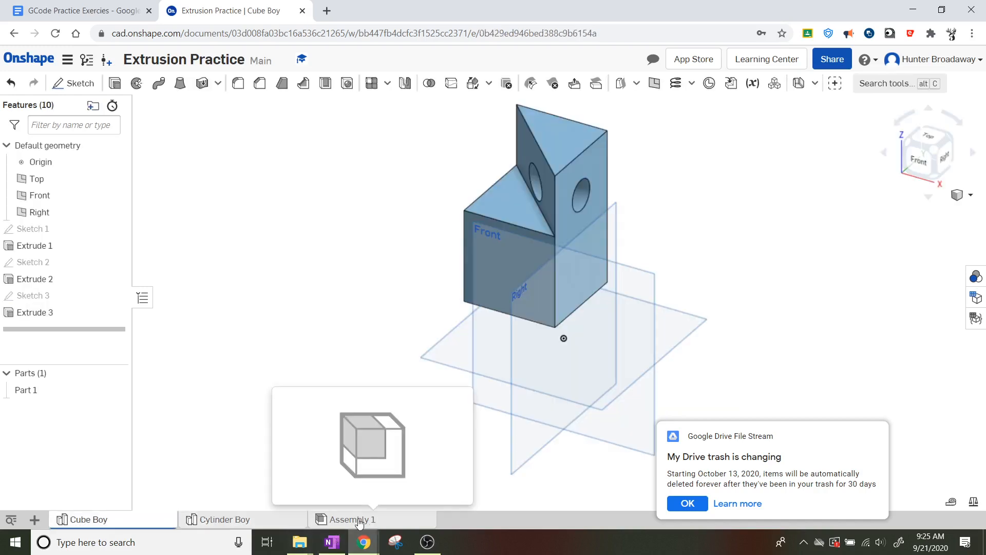
{"action": "left_click", "coordinate": [360, 520]}
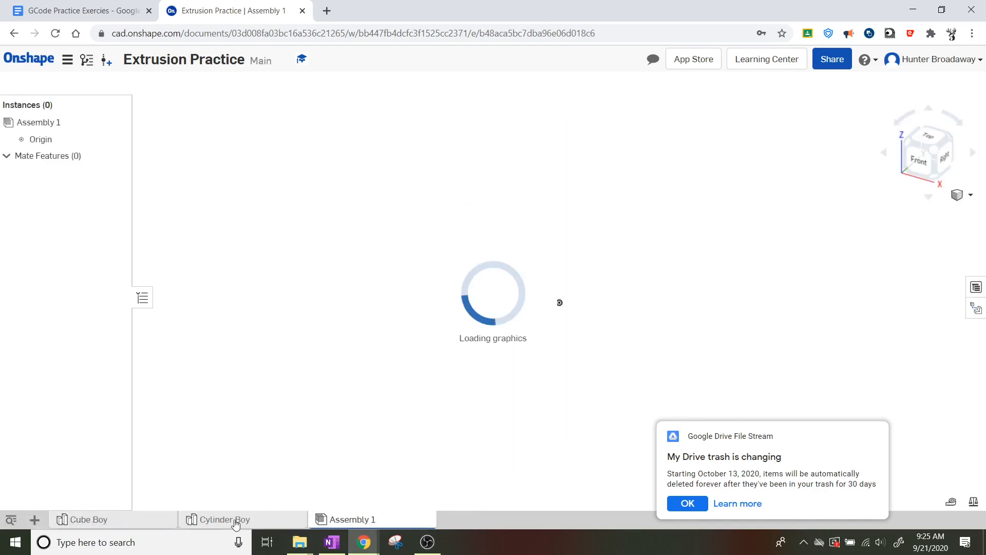
{"action": "left_click", "coordinate": [236, 522]}
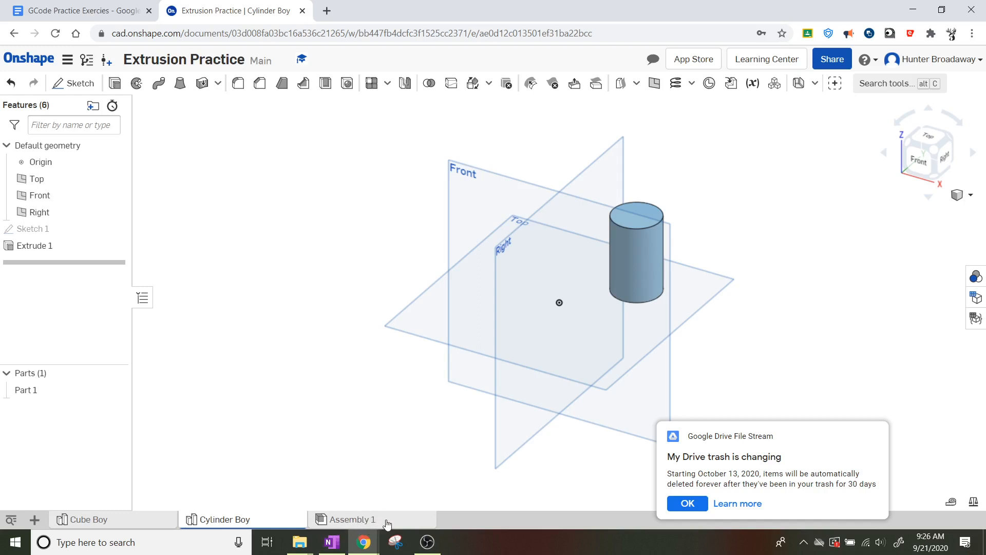
{"action": "mouse_move", "coordinate": [387, 524]}
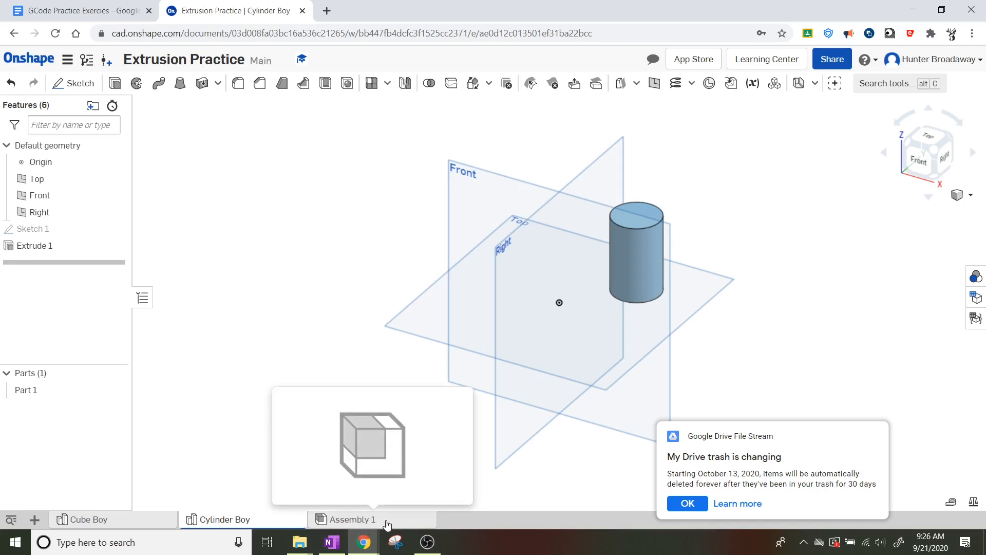
{"action": "left_click", "coordinate": [368, 527]}
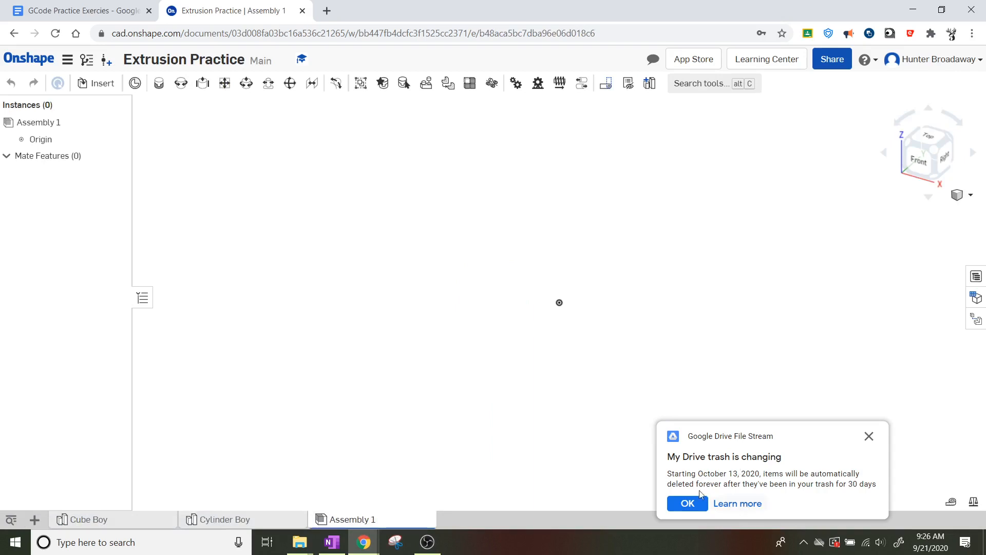
{"action": "left_click", "coordinate": [682, 505]}
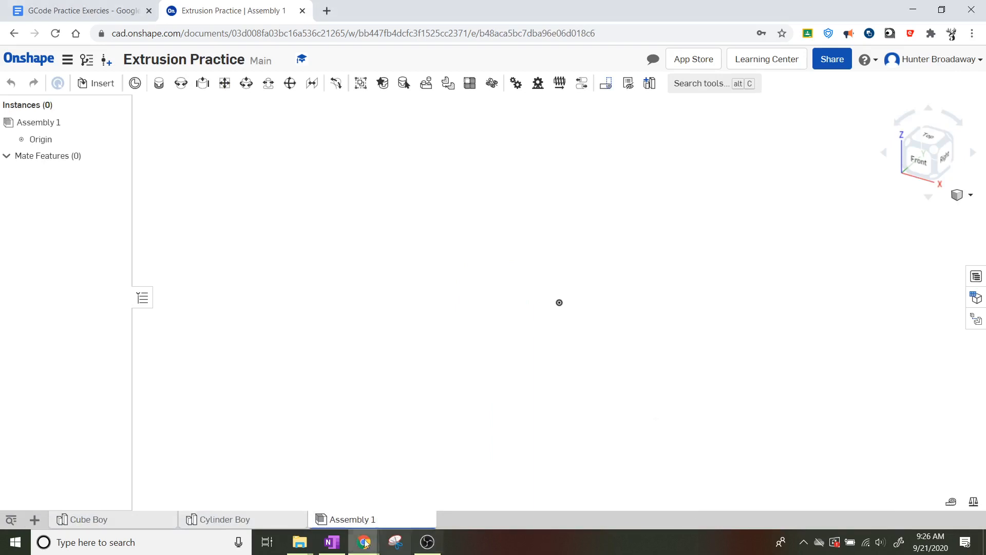
{"action": "mouse_move", "coordinate": [353, 525]}
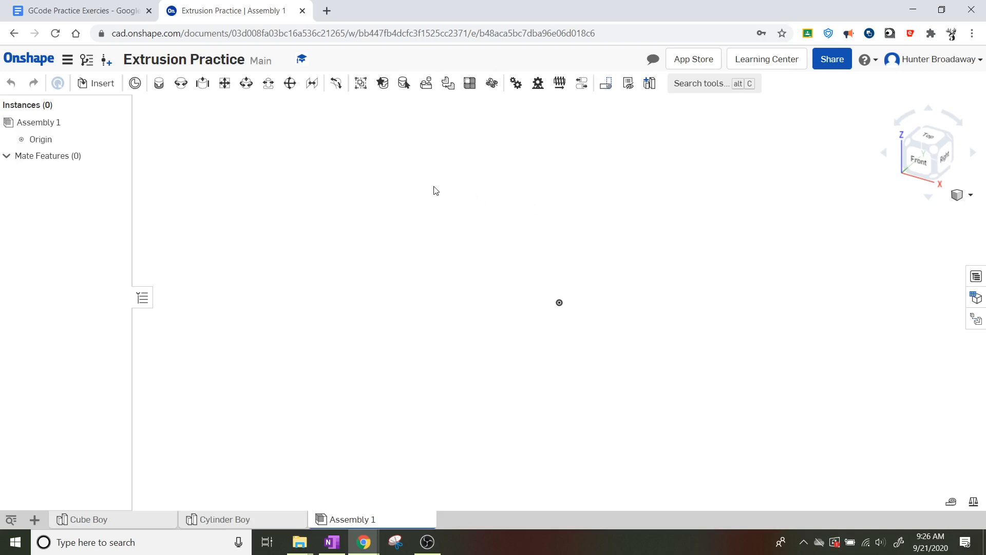
- Insert the Cube Boy and Cylinder Boy parts into Assembly 1, placing the cylinder beside the block
{"action": "left_click", "coordinate": [93, 89]}
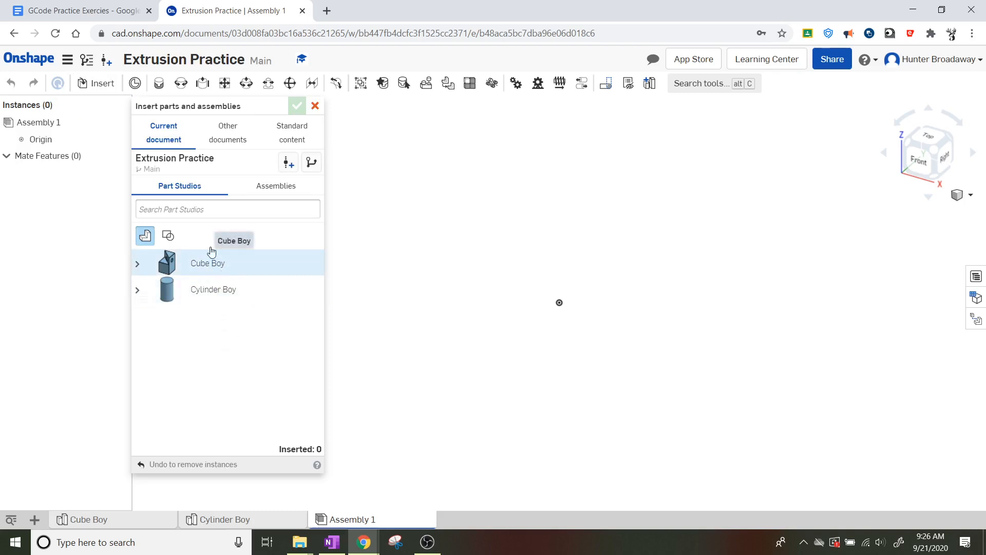
{"action": "left_click", "coordinate": [215, 270]}
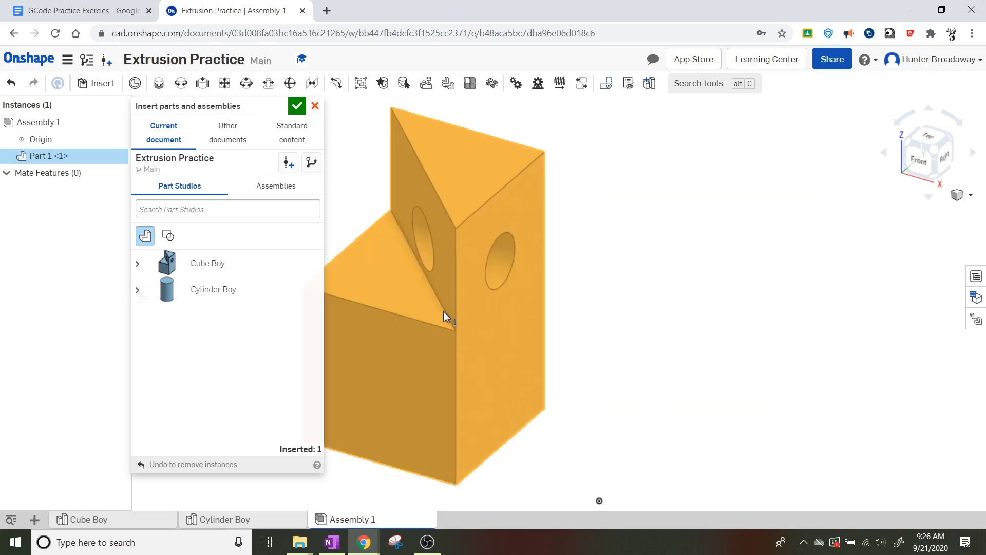
{"action": "left_click", "coordinate": [442, 312]}
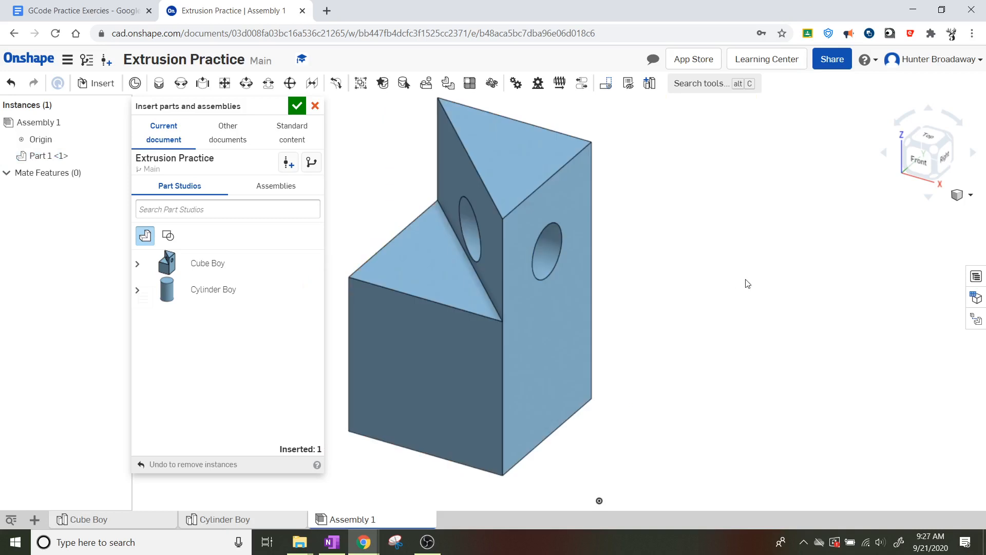
{"action": "left_click", "coordinate": [215, 291]}
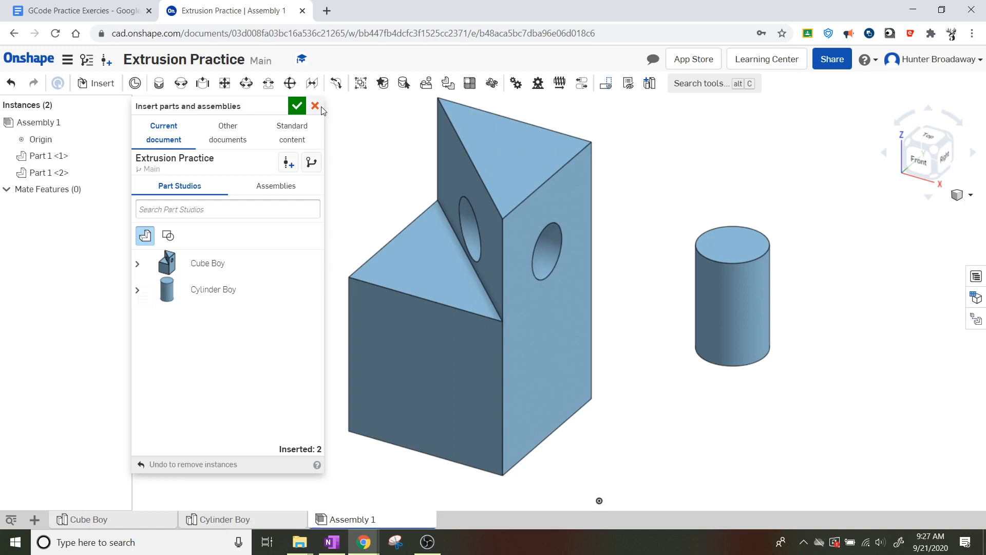
{"action": "left_click", "coordinate": [315, 106]}
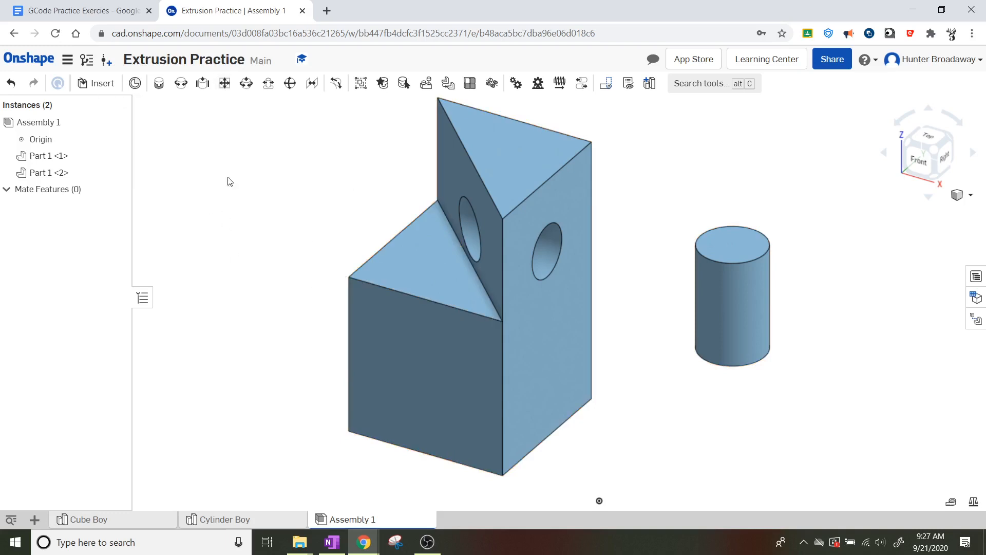
- Try a planar mate between the block's triangular top face and the cylinder's top face with the primary axis flipped
{"action": "left_click", "coordinate": [224, 83]}
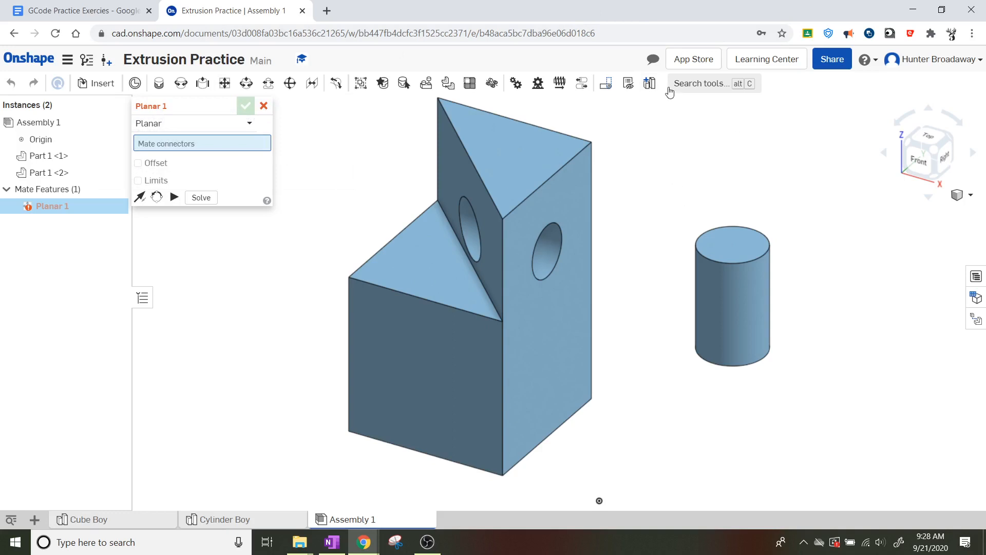
{"action": "left_click", "coordinate": [511, 148]}
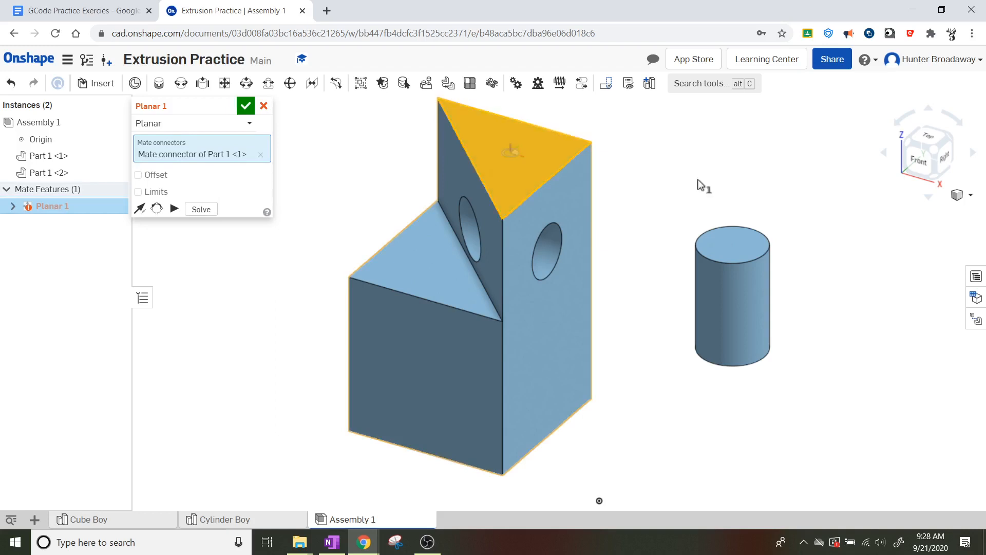
{"action": "left_click", "coordinate": [731, 246]}
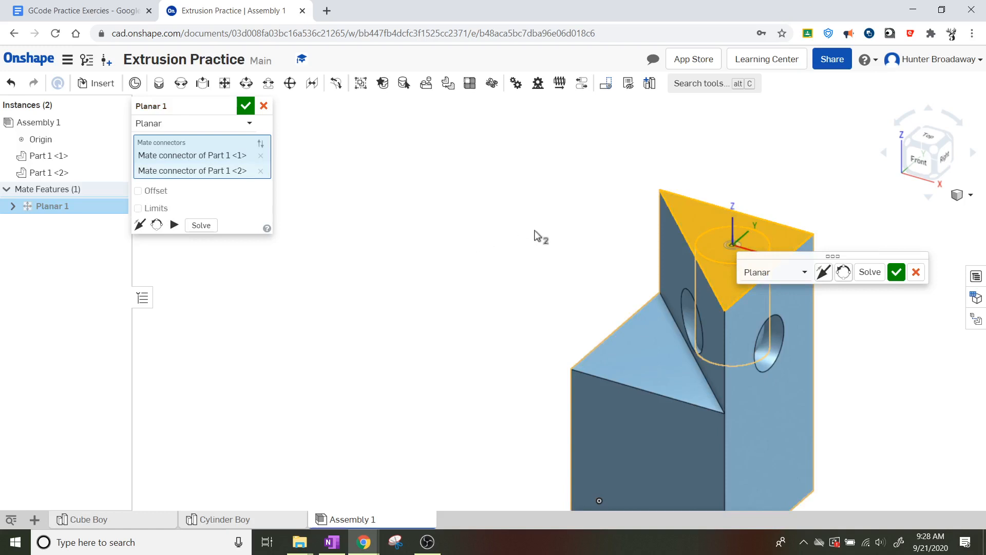
{"action": "left_click", "coordinate": [140, 225]}
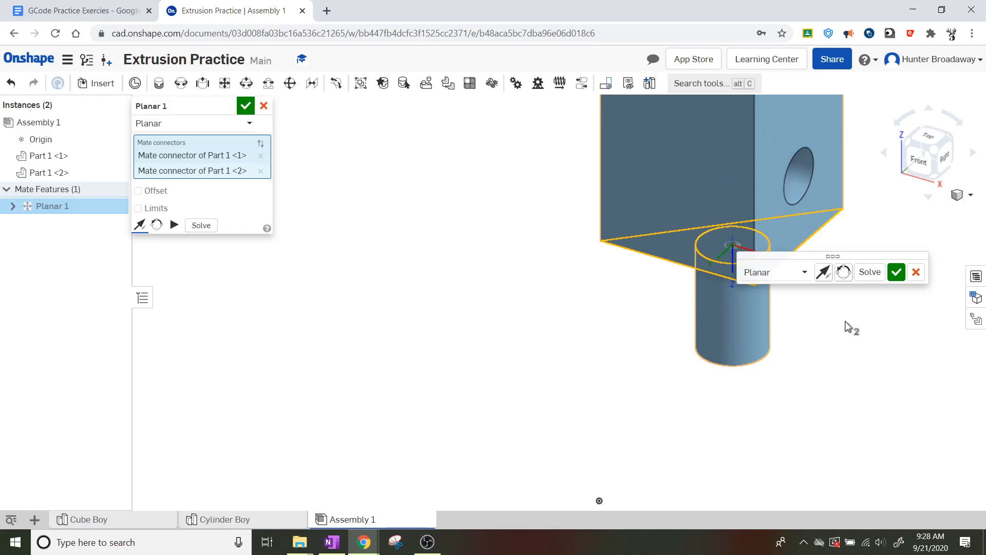
{"action": "left_click", "coordinate": [895, 274]}
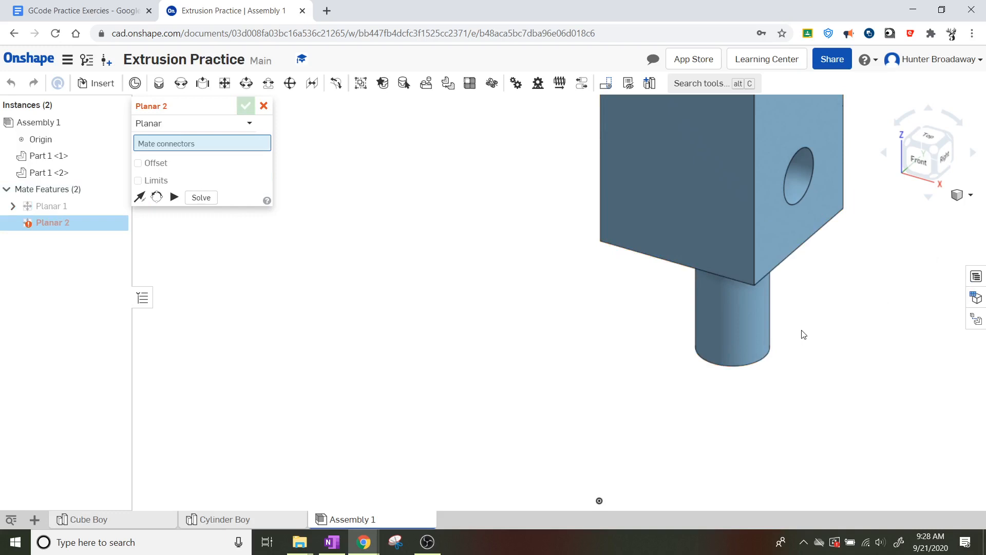
{"action": "right_click_drag", "start_coordinate": [802, 330], "coordinate": [808, 362]}
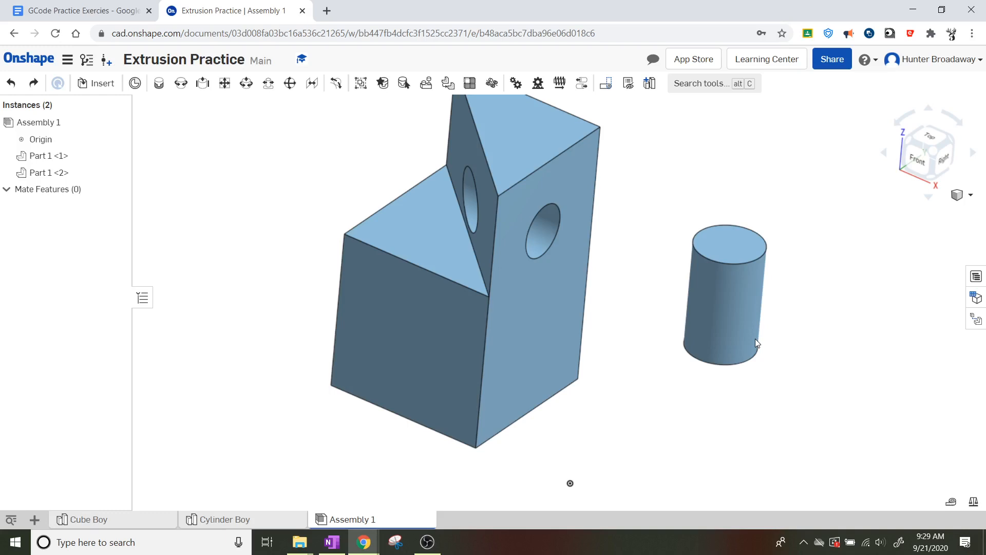
- Fix the Cube Boy block in place in the assembly
{"action": "key", "text": "shift+7"}
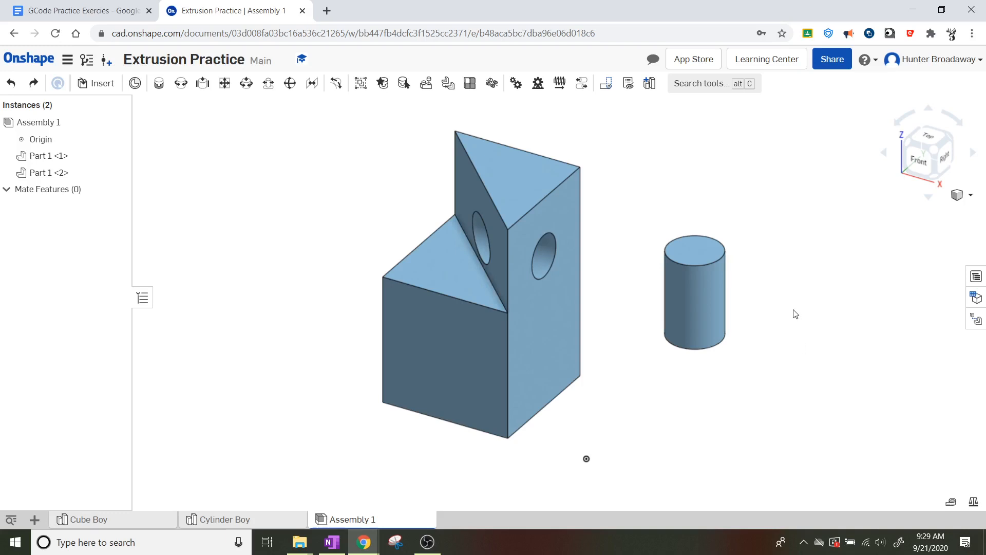
{"action": "left_click", "coordinate": [442, 374]}
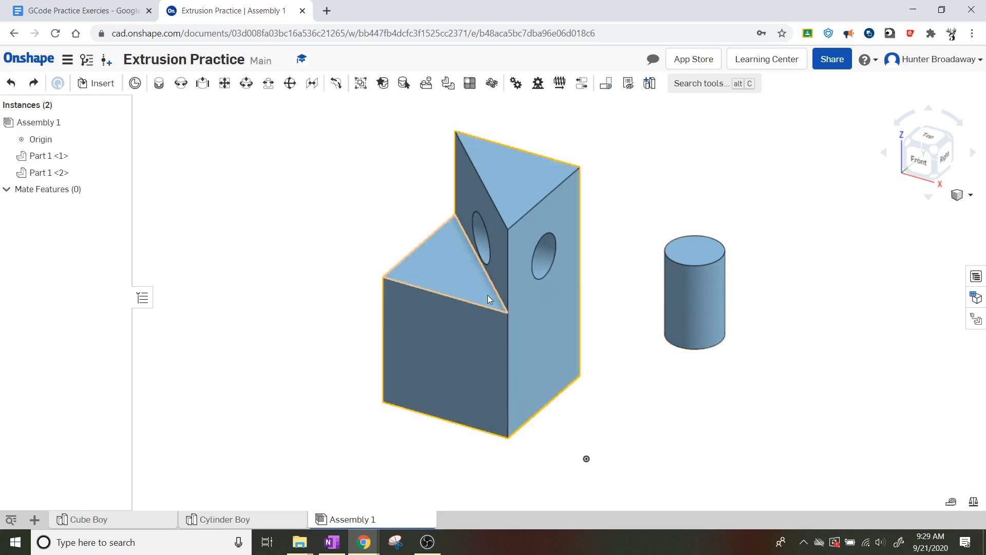
{"action": "right_click", "coordinate": [452, 342]}
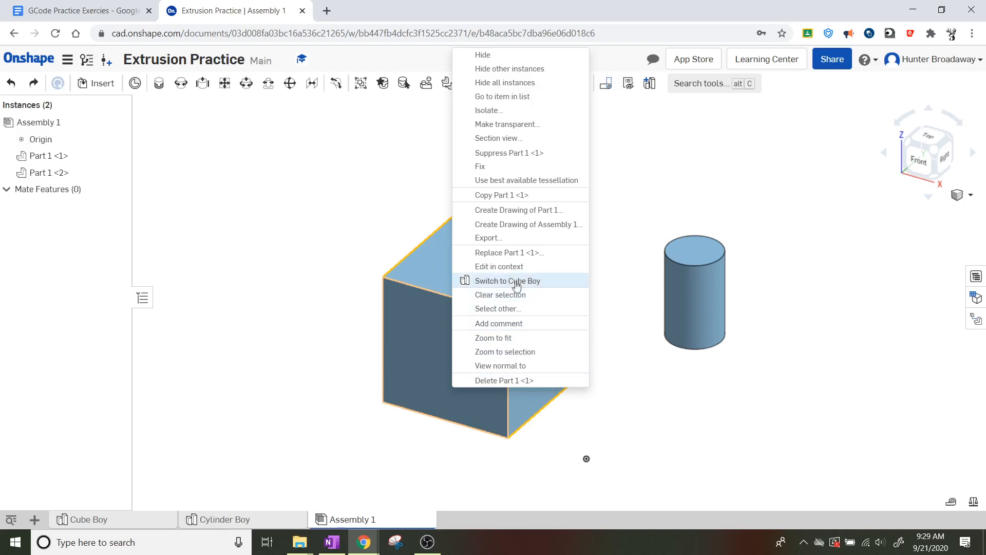
{"action": "left_click", "coordinate": [496, 168]}
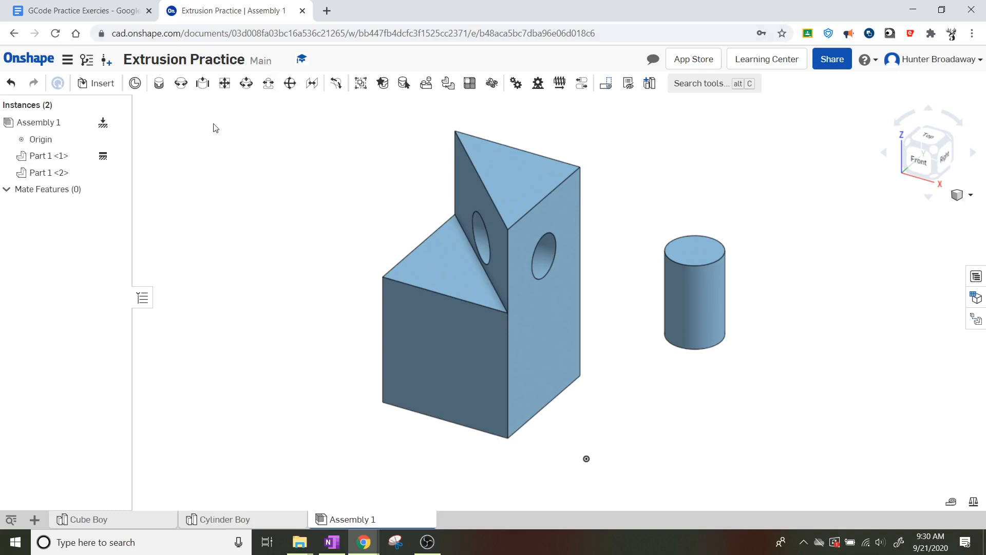
- Add a planar mate between the block's triangular top face and the cylinder's top face, with the primary axis flipped
{"action": "left_click", "coordinate": [223, 85]}
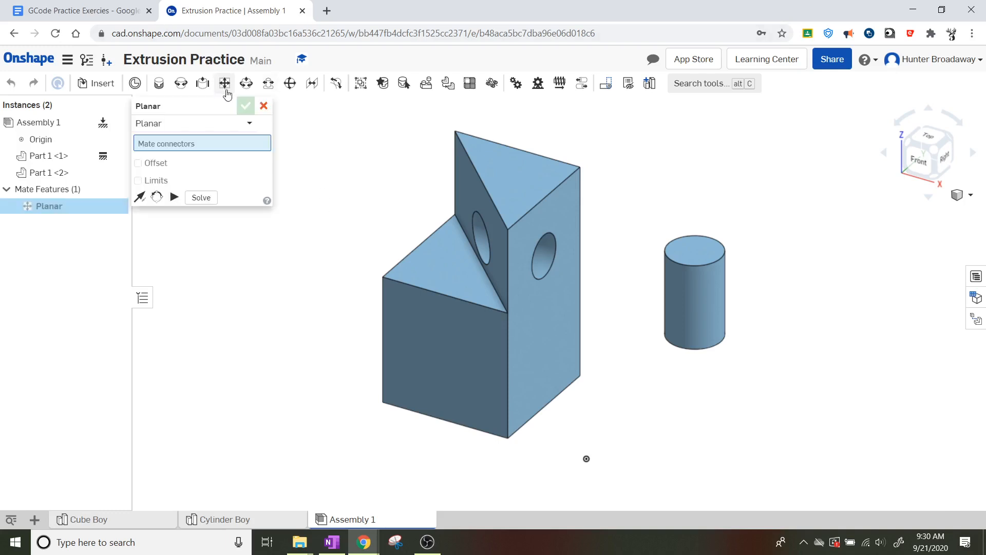
{"action": "left_click", "coordinate": [502, 177]}
{"action": "left_click", "coordinate": [694, 252]}
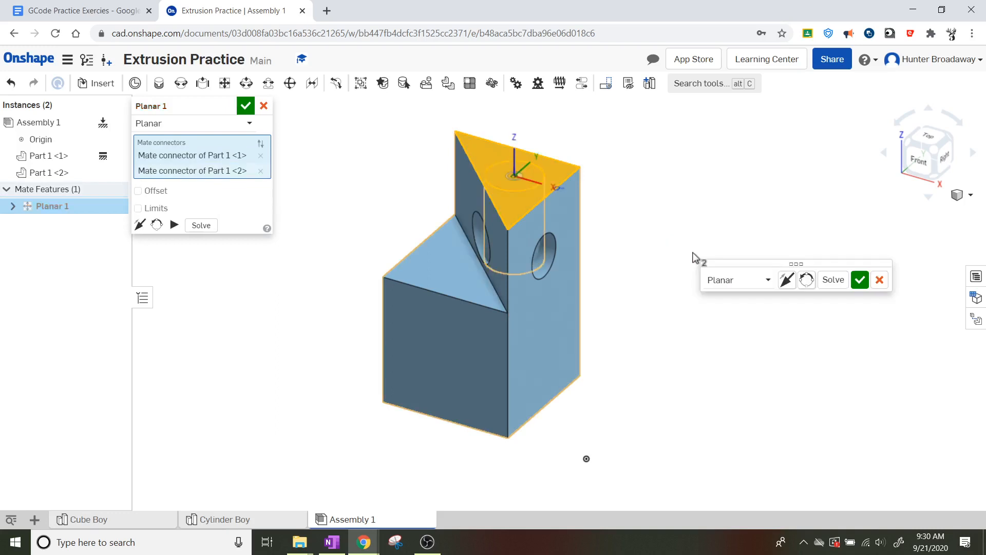
{"action": "left_click", "coordinate": [147, 226]}
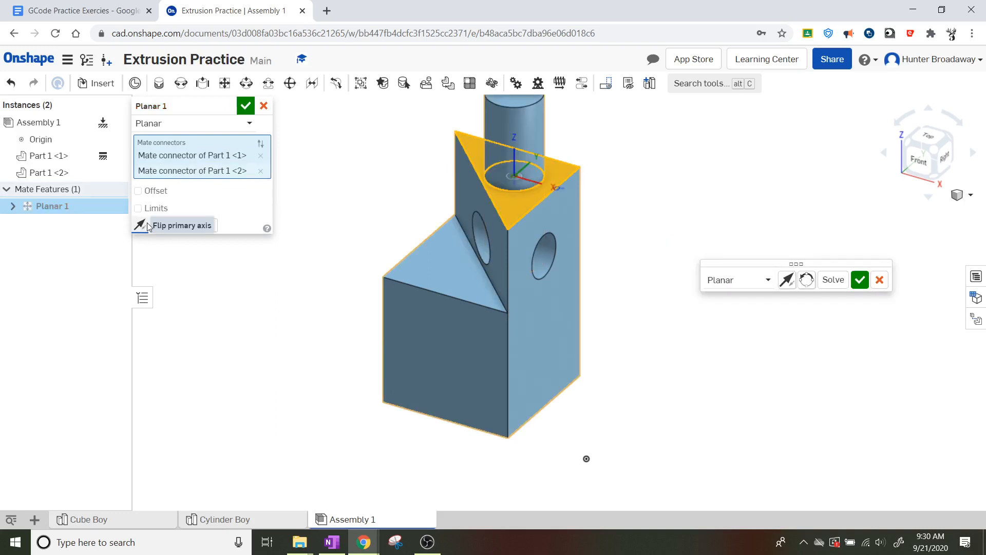
{"action": "scroll", "coordinate": [599, 237], "scroll_direction": "down", "scroll_amount": 2}
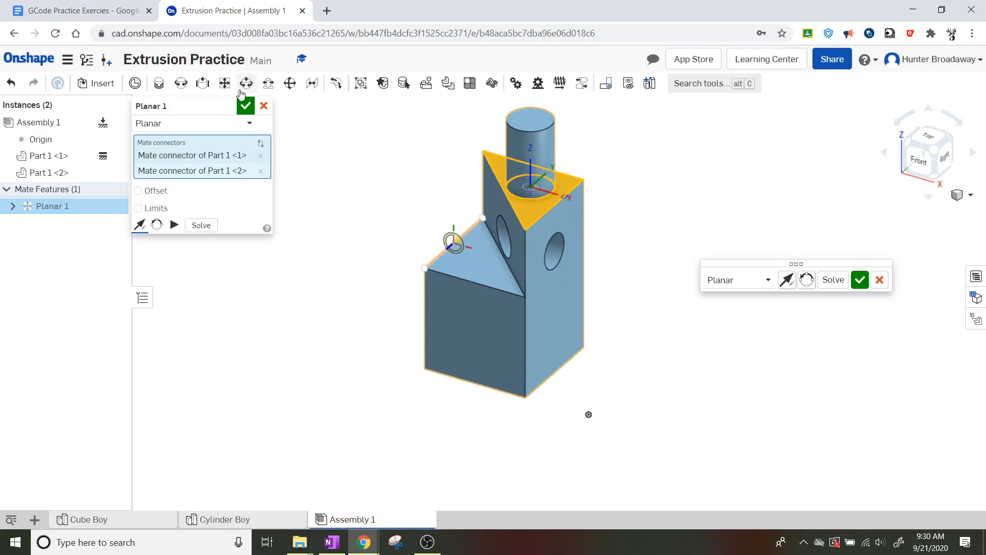
{"action": "left_click", "coordinate": [246, 109]}
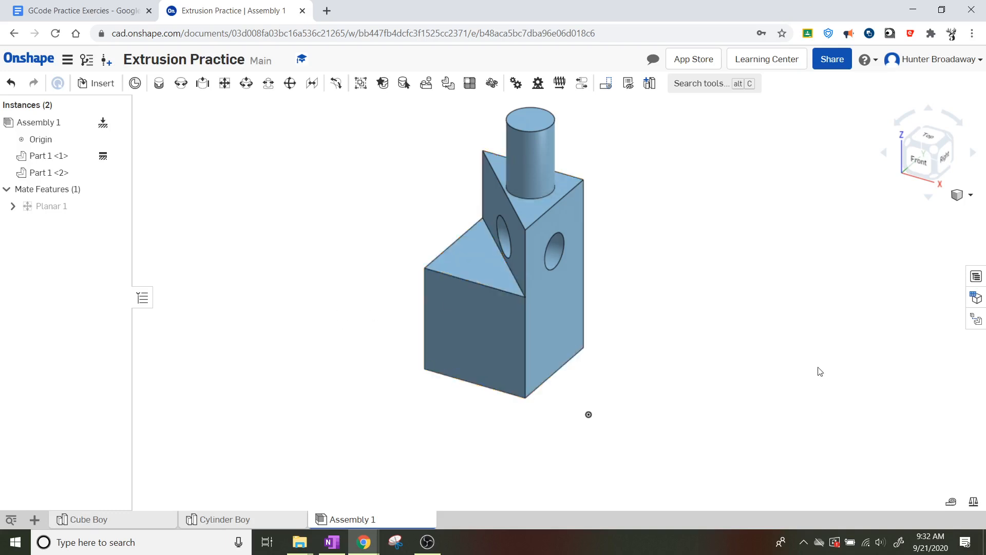
{"action": "scroll", "coordinate": [634, 204], "scroll_direction": "down", "scroll_amount": 3}
{"action": "scroll", "coordinate": [599, 171], "scroll_direction": "up", "scroll_amount": 6}
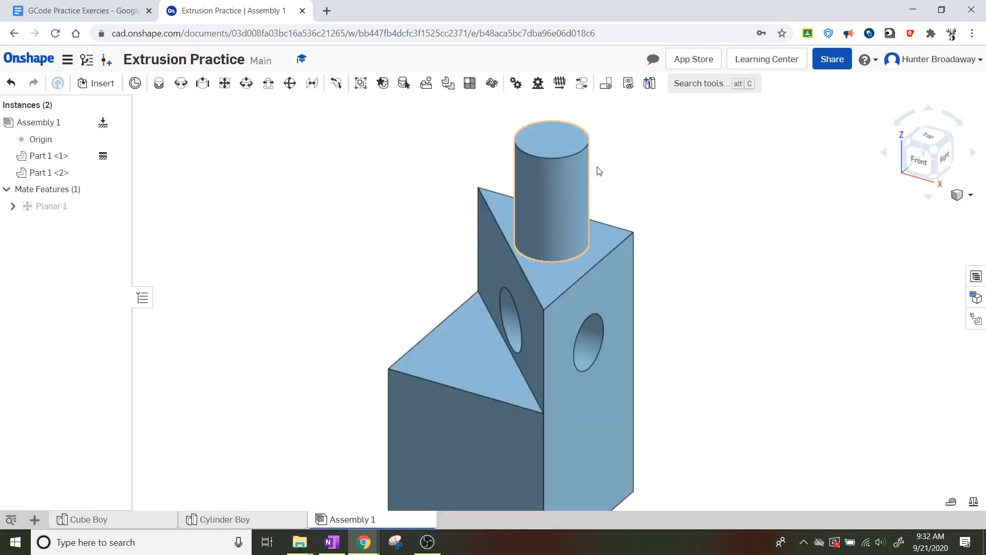
{"action": "scroll", "coordinate": [599, 171], "scroll_direction": "down", "scroll_amount": 3}
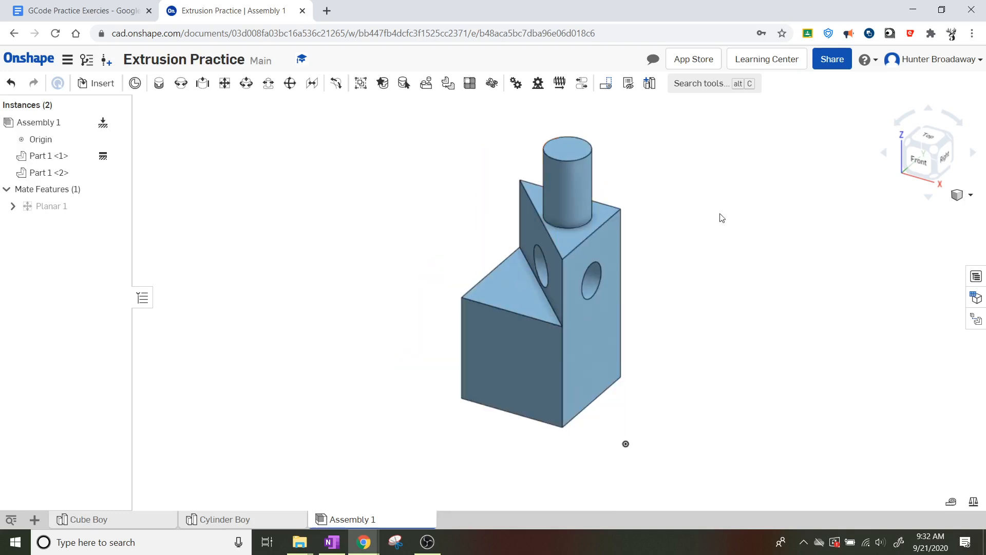
{"action": "scroll", "coordinate": [699, 308], "scroll_direction": "up", "scroll_amount": 3}
{"action": "scroll", "coordinate": [709, 286], "scroll_direction": "down", "scroll_amount": 3}
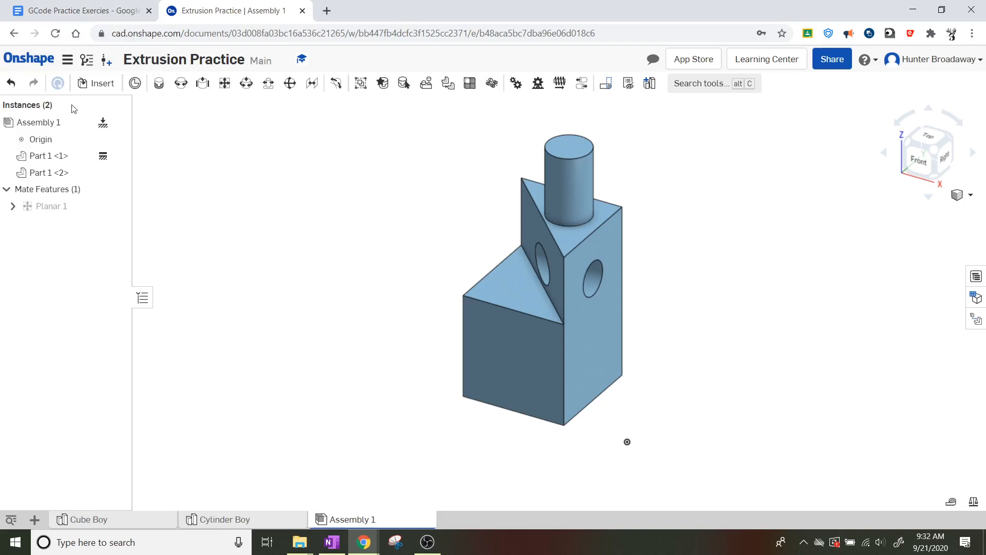
- Return to the documents list and create a new document named "Building Blocks 2nd" in the IED Practice folder
{"action": "left_click", "coordinate": [32, 59]}
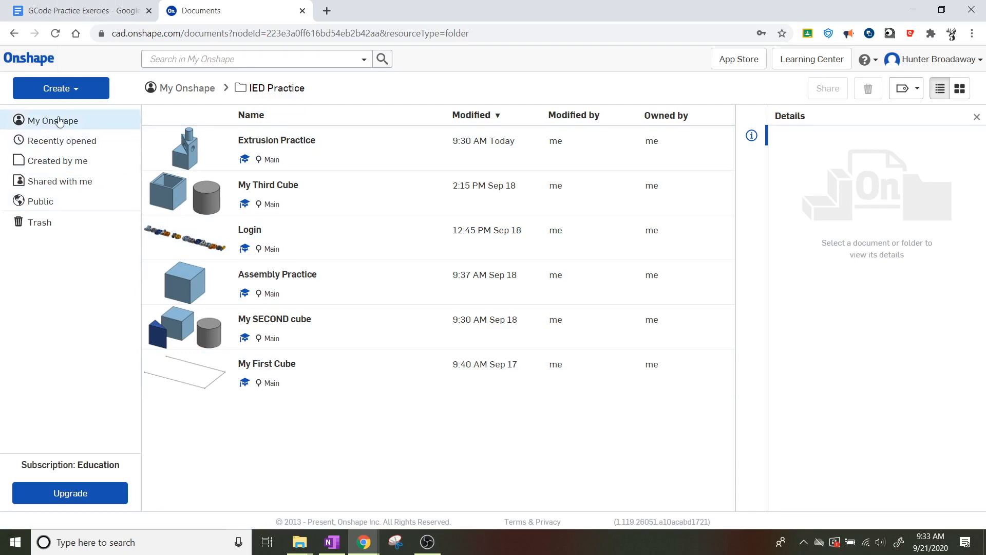
{"action": "left_click", "coordinate": [71, 91]}
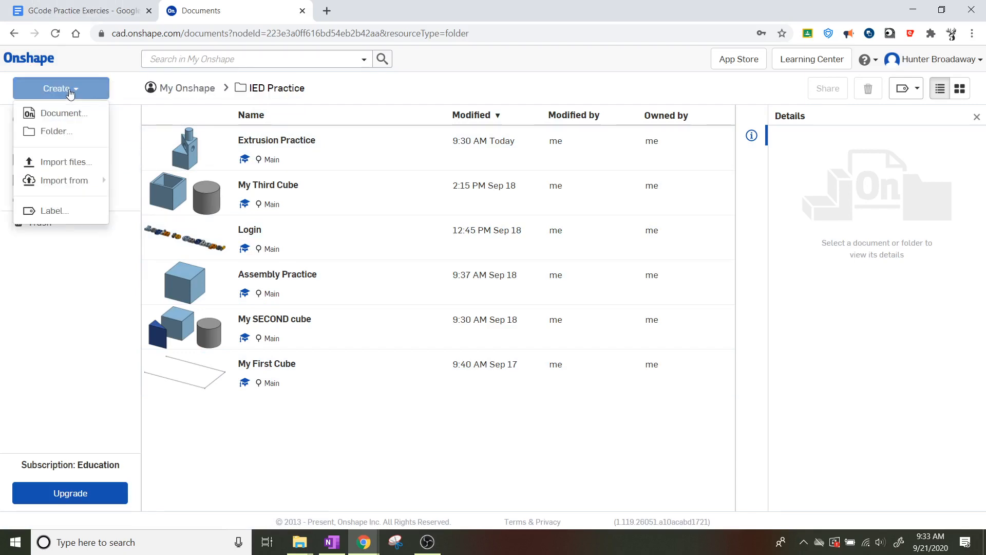
{"action": "left_click", "coordinate": [67, 120]}
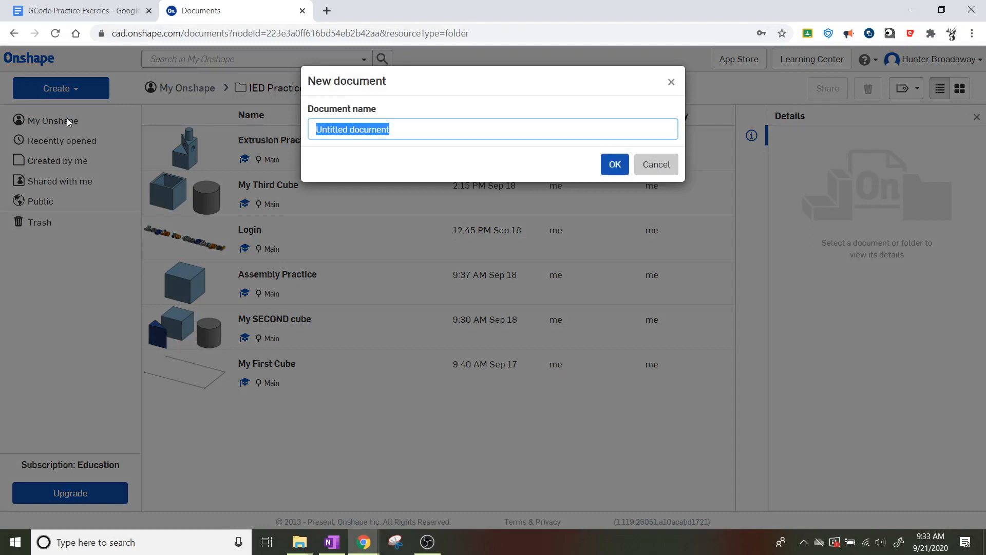
{"action": "type", "text": "Building B"}
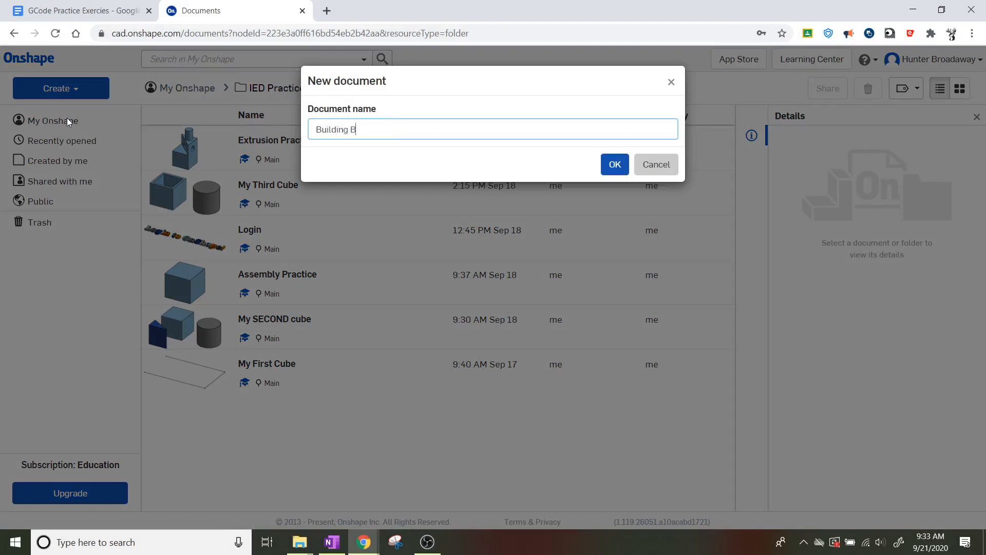
{"action": "type", "text": "locks 2nd"}
{"action": "key", "text": "Return"}
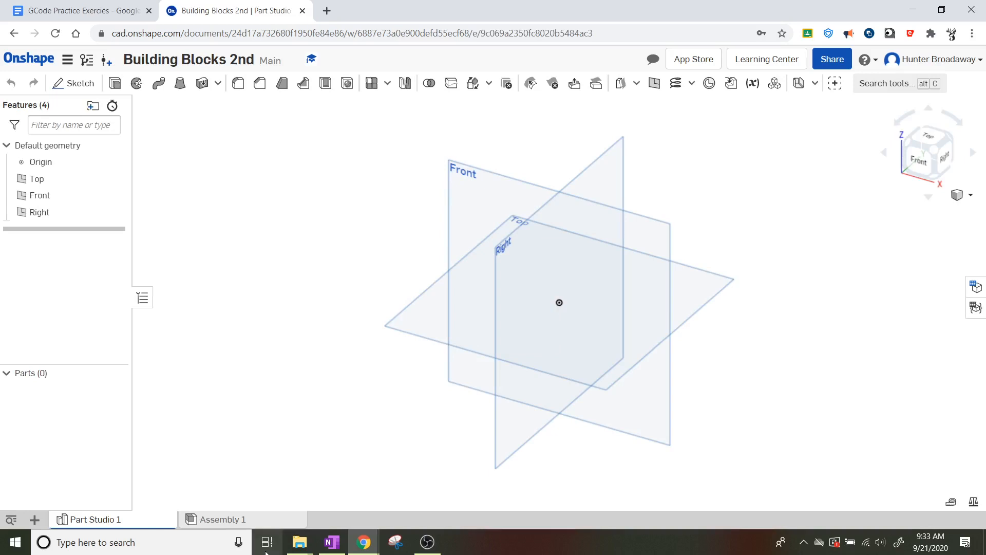
- Move Assembly 1 ahead of the part studio, check the block sketches in OneNote, and rename the part studio "Arch"
{"action": "left_click_drag", "start_coordinate": [237, 519], "coordinate": [106, 508]}
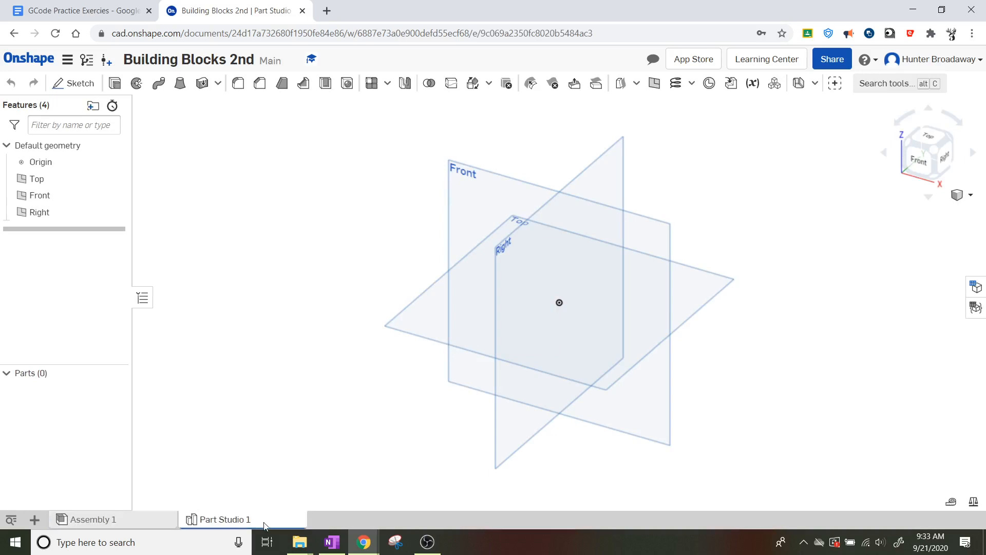
{"action": "mouse_move", "coordinate": [232, 524]}
{"action": "left_click", "coordinate": [332, 548]}
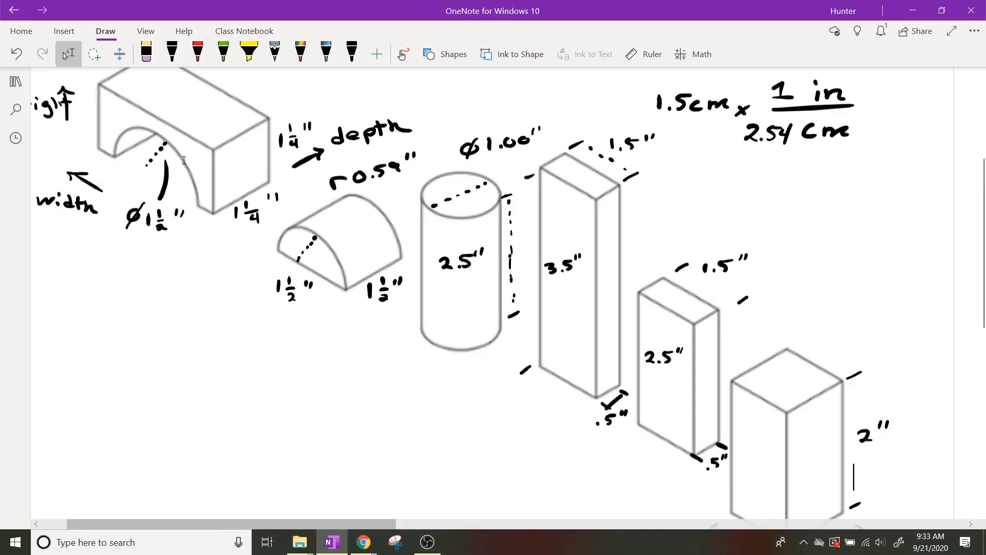
{"action": "scroll", "coordinate": [184, 160], "scroll_direction": "up", "scroll_amount": 3}
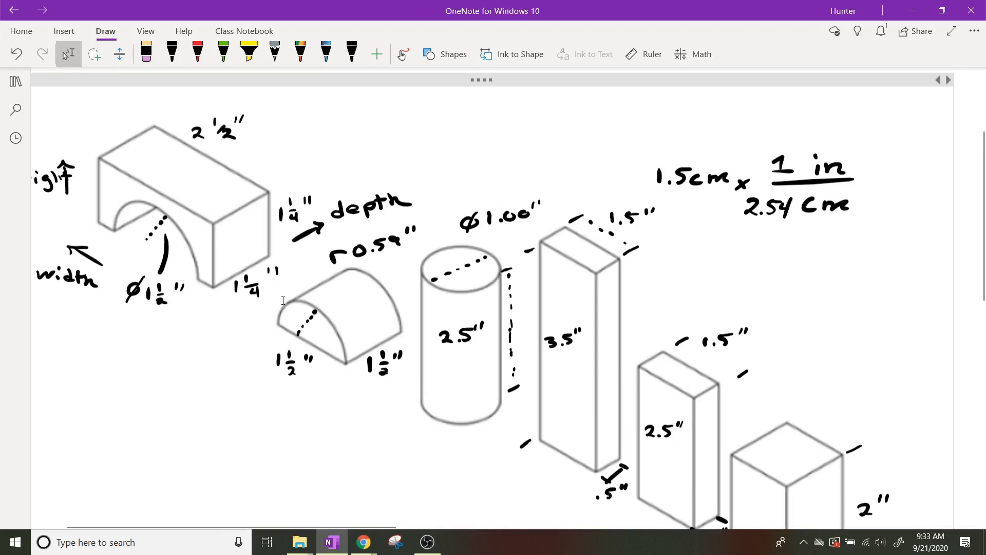
{"action": "left_click", "coordinate": [913, 11]}
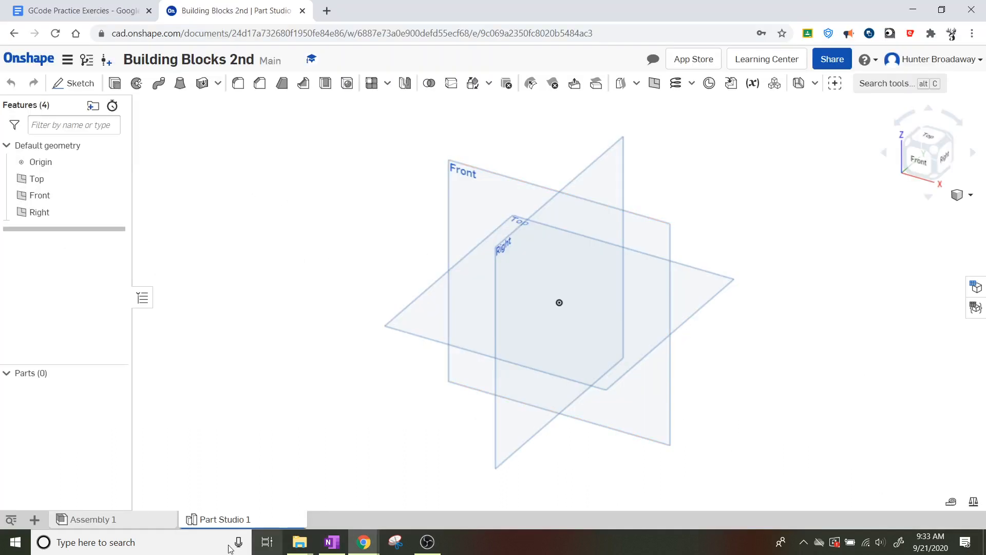
{"action": "right_click", "coordinate": [234, 520]}
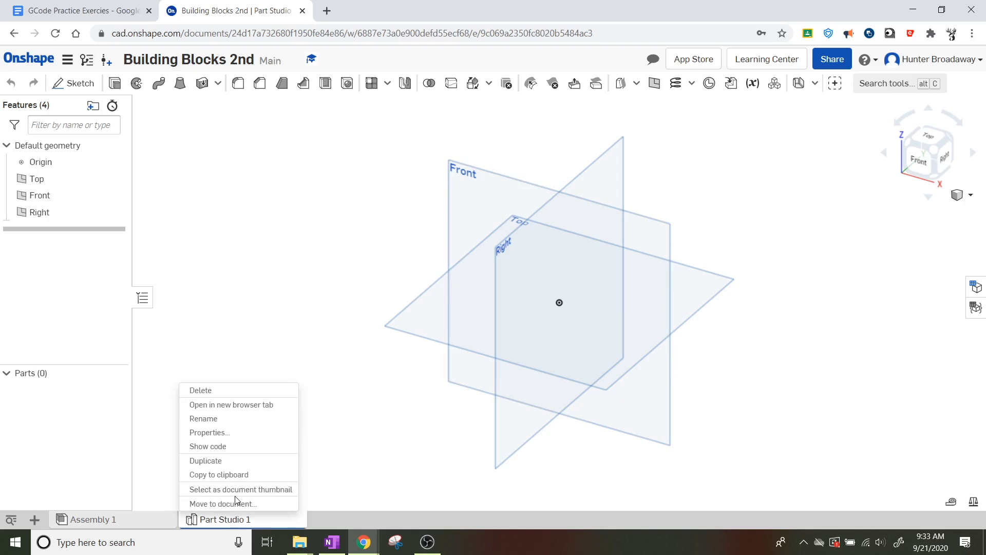
{"action": "left_click", "coordinate": [228, 420]}
{"action": "type", "text": "Arch"}
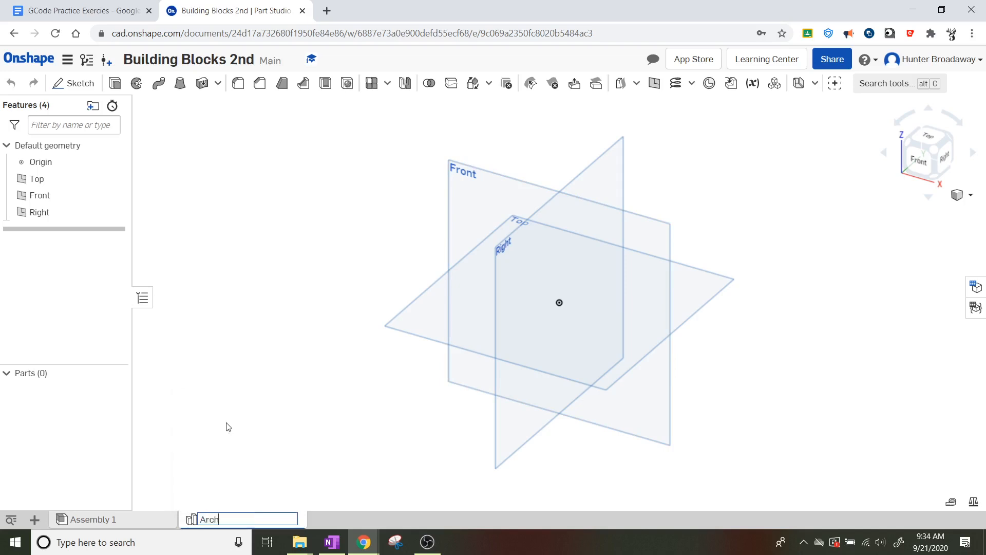
{"action": "key", "text": "Return"}
- Create a second part studio and name it "SemiCircle" after the half-round block in the OneNote sketches
{"action": "left_click", "coordinate": [35, 520]}
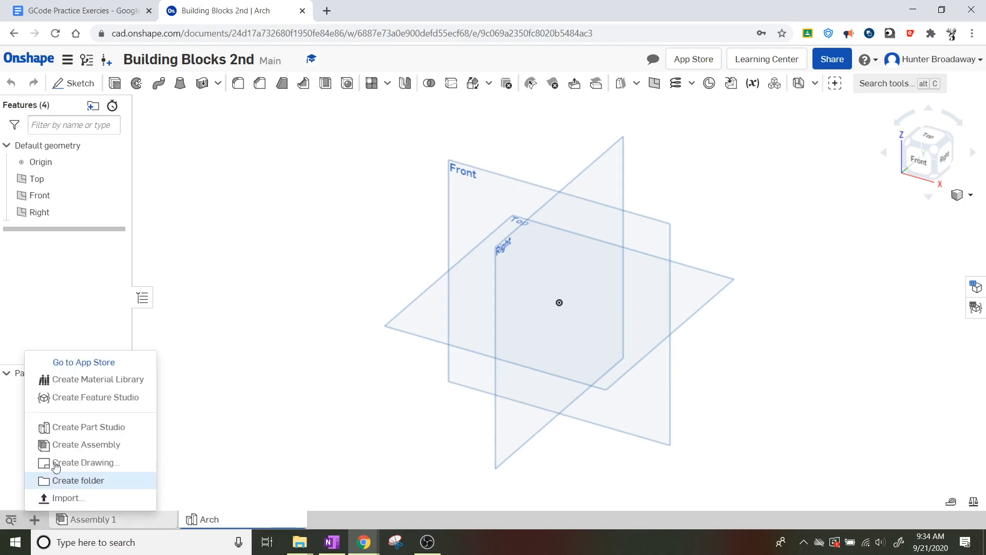
{"action": "left_click", "coordinate": [69, 427]}
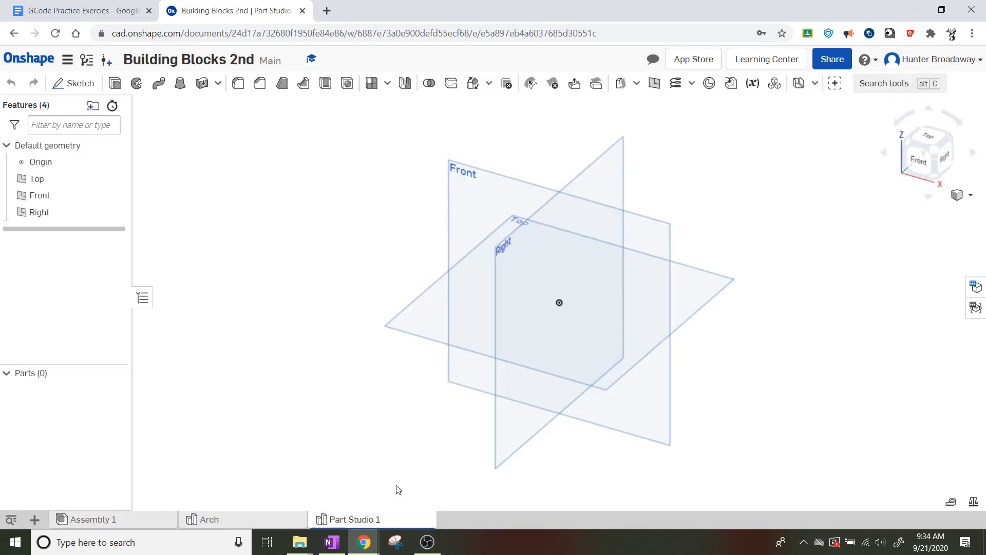
{"action": "left_click", "coordinate": [333, 547]}
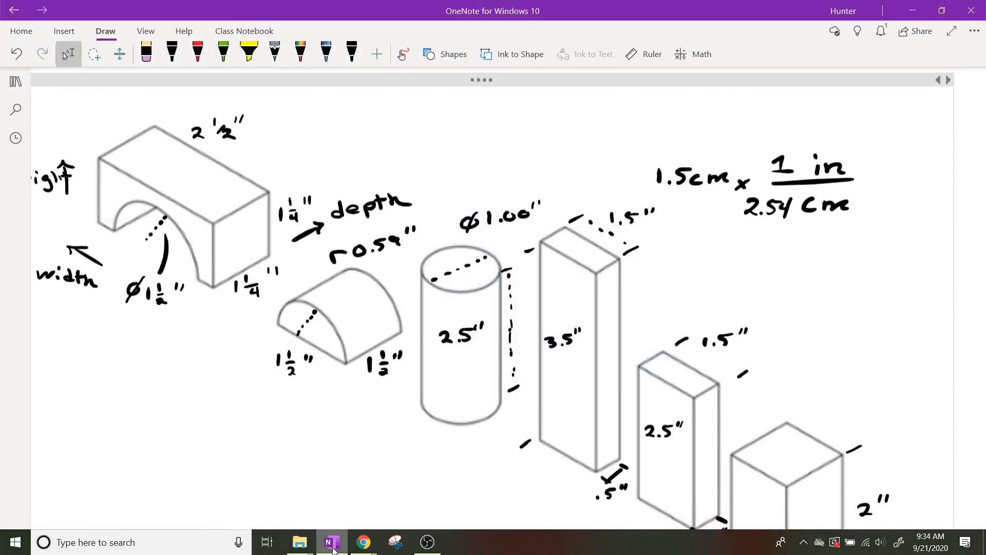
{"action": "scroll", "coordinate": [479, 335], "scroll_direction": "down", "scroll_amount": 2}
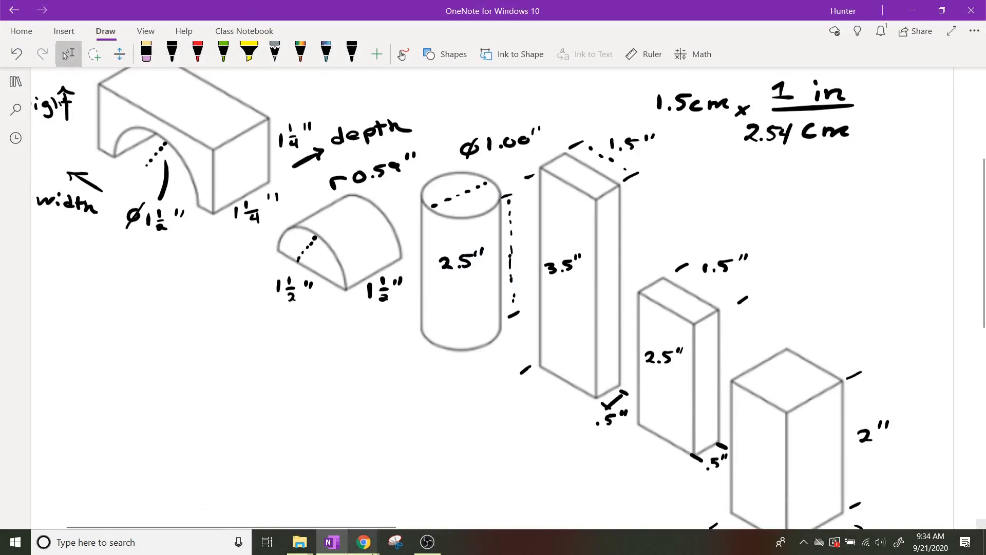
{"action": "mouse_move", "coordinate": [366, 546]}
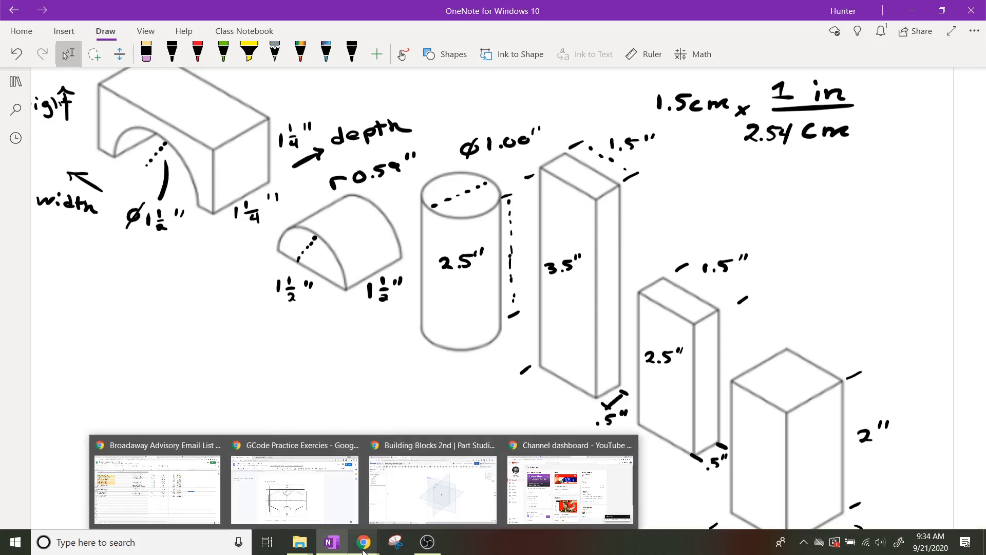
{"action": "left_click", "coordinate": [457, 492]}
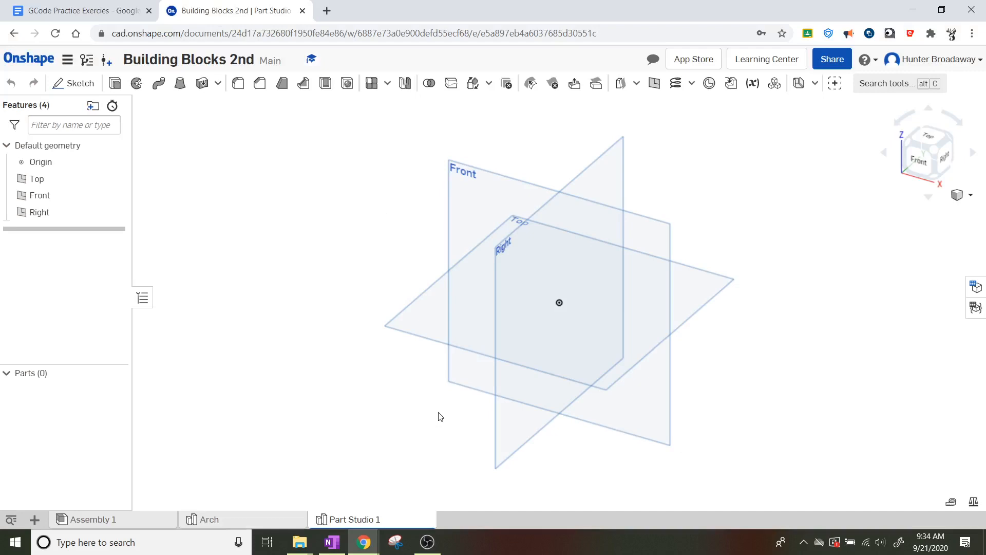
{"action": "right_click", "coordinate": [367, 515]}
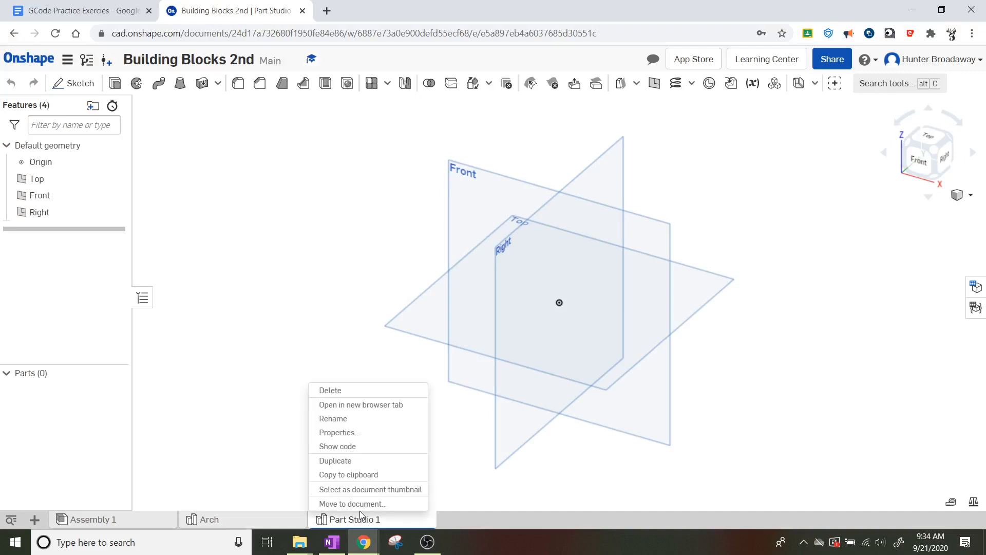
{"action": "left_click", "coordinate": [358, 422]}
{"action": "type", "text": "S"}
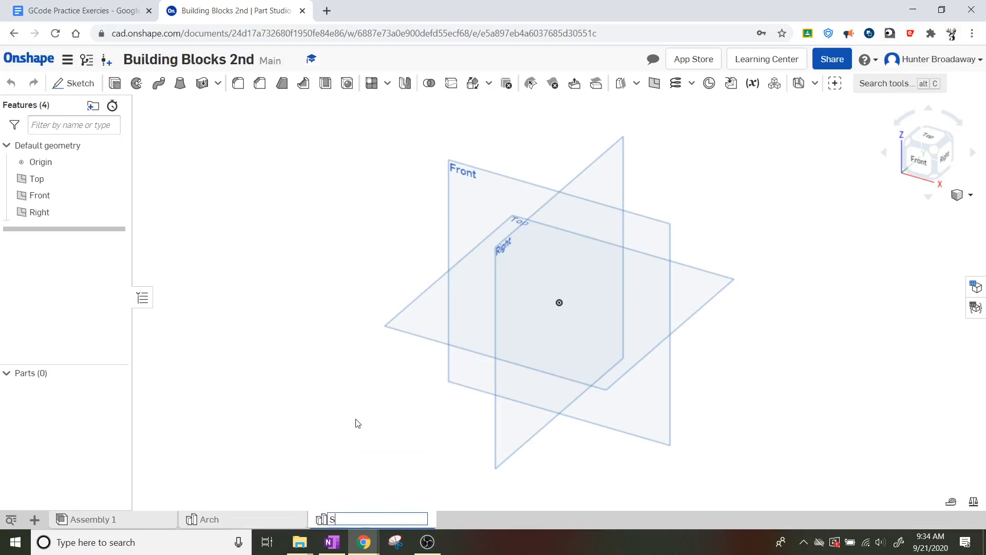
{"action": "type", "text": "emiCircle"}
{"action": "key", "text": "Return"}
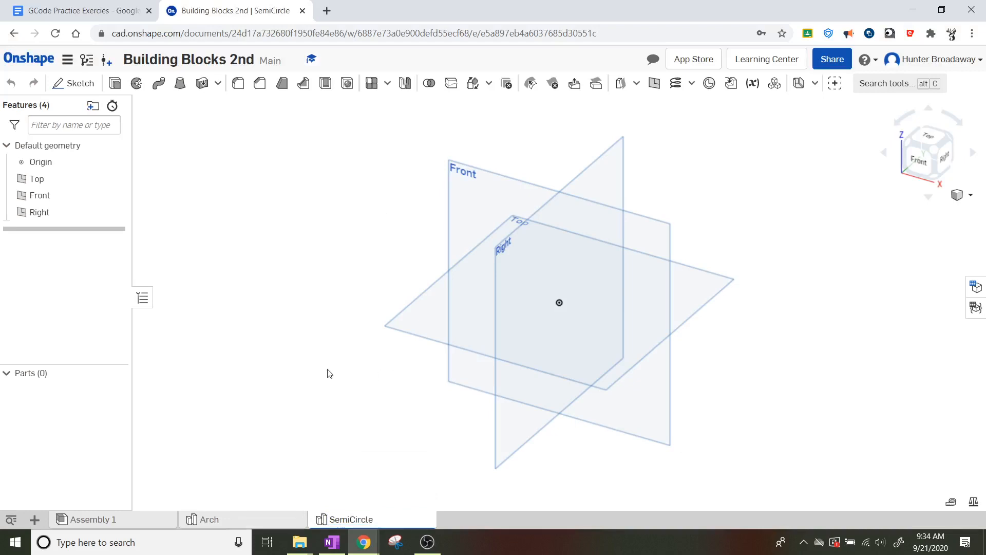
- Create a third part studio, check the round block in the OneNote sketches, and name the studio "Cylinder"
{"action": "left_click", "coordinate": [44, 525]}
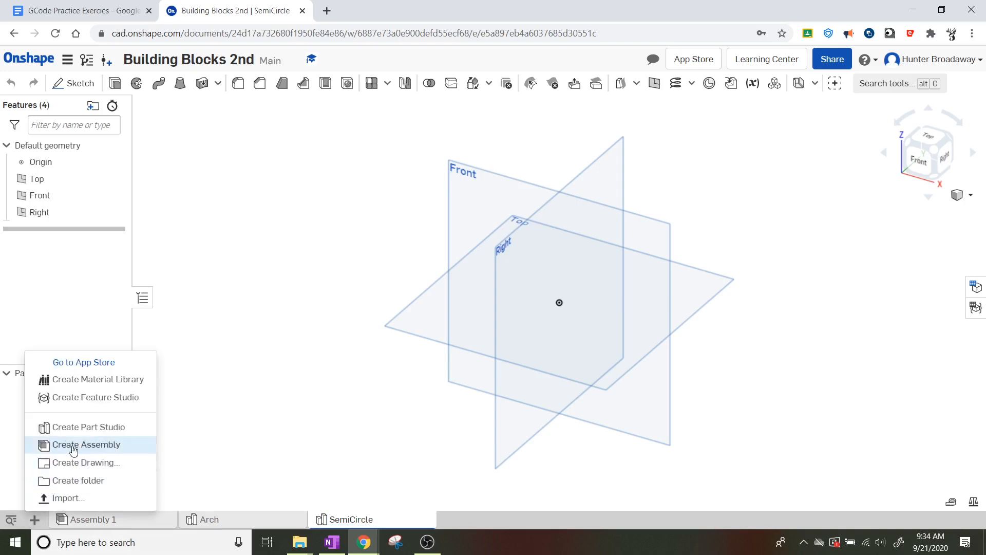
{"action": "left_click", "coordinate": [85, 434]}
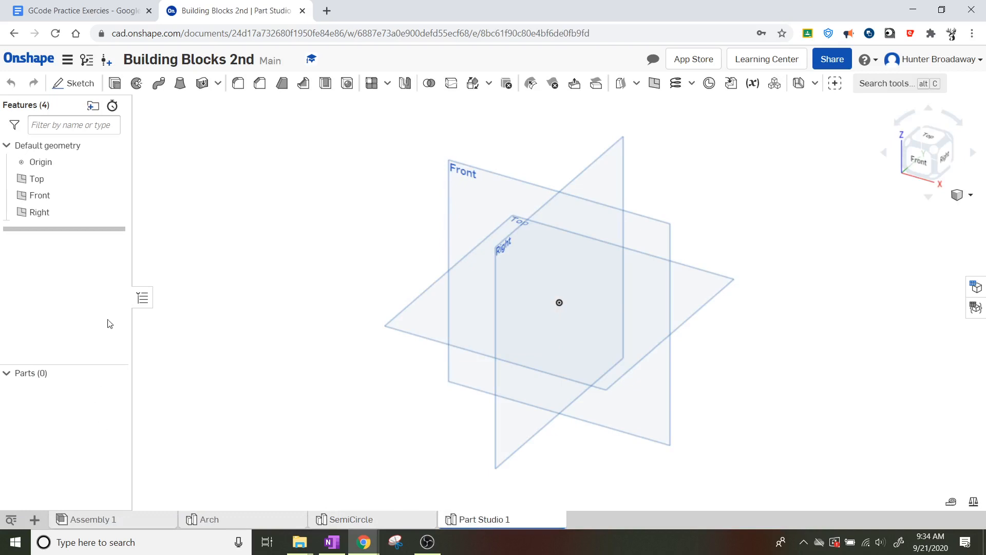
{"action": "left_click", "coordinate": [329, 542]}
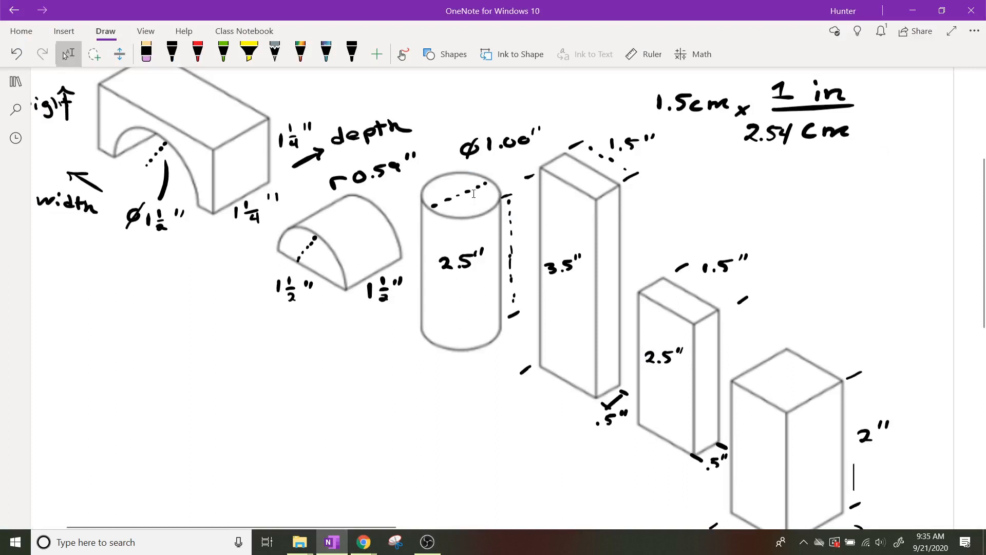
{"action": "left_click", "coordinate": [917, 14]}
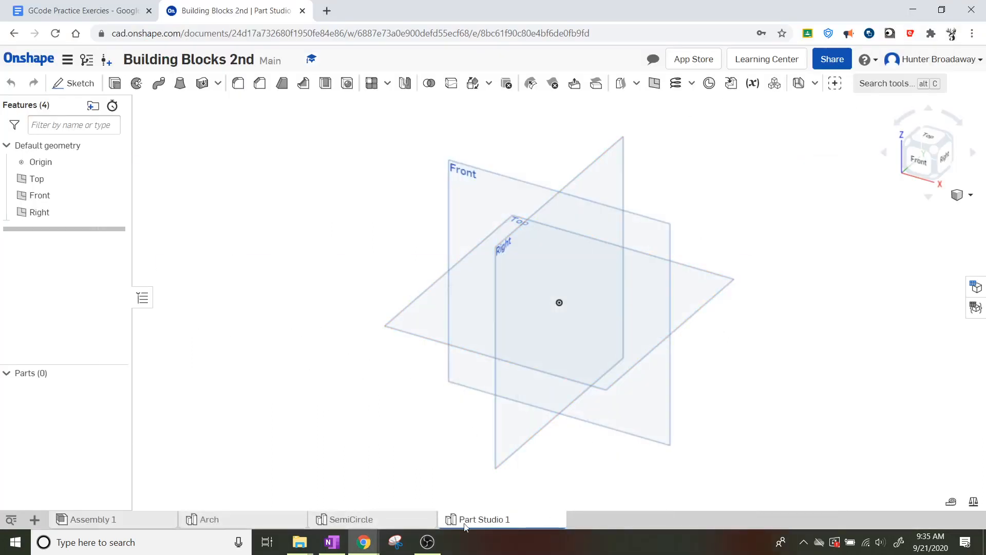
{"action": "right_click", "coordinate": [495, 521]}
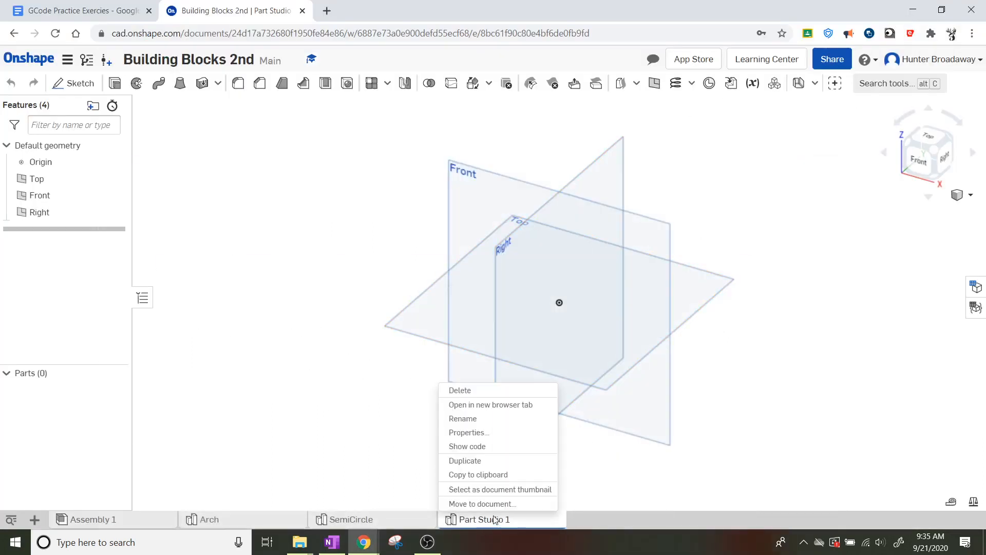
{"action": "left_click", "coordinate": [484, 421]}
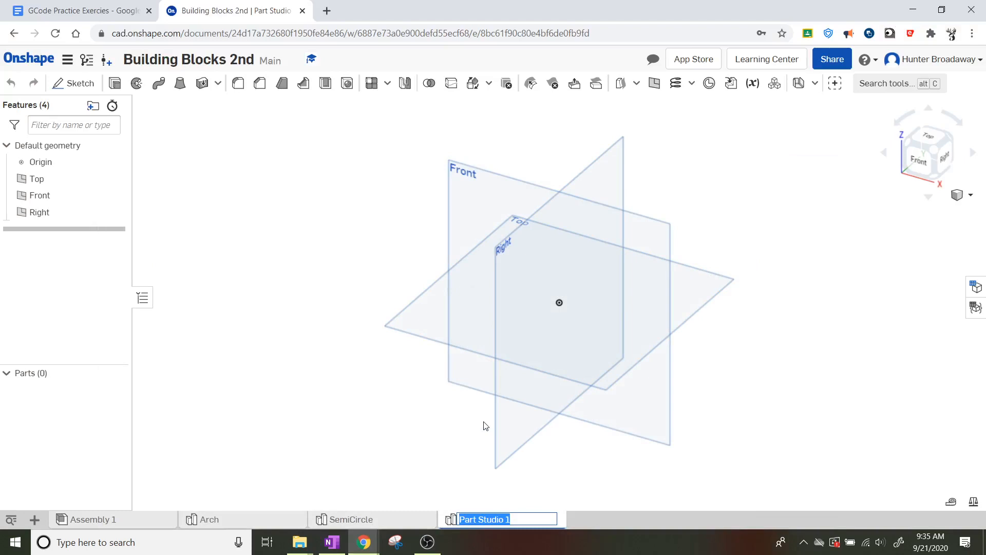
{"action": "type", "text": "Cylinder"}
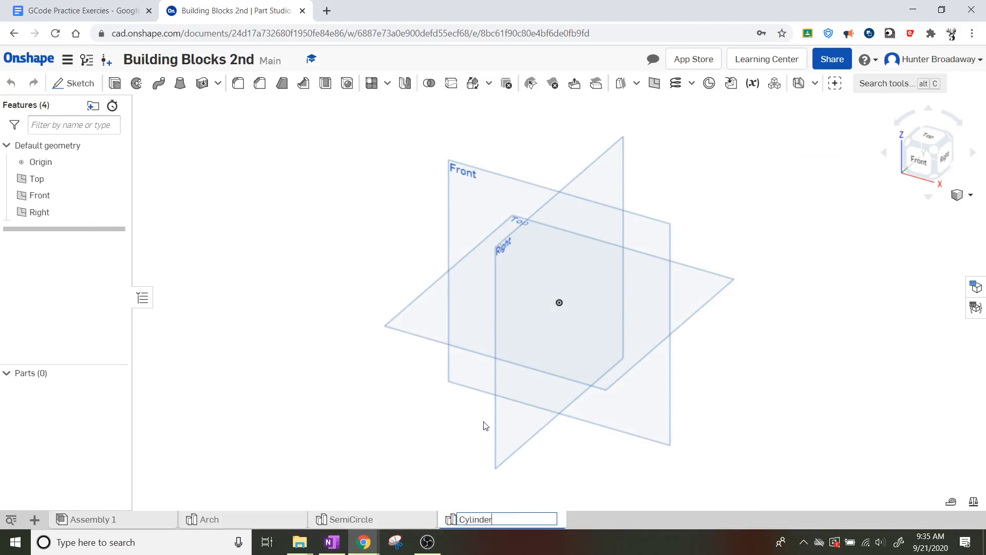
{"action": "key", "text": "Return"}
- Add another part studio for the tallest rectangular block in the OneNote sketches and name it "Long Block"
{"action": "left_click", "coordinate": [35, 519]}
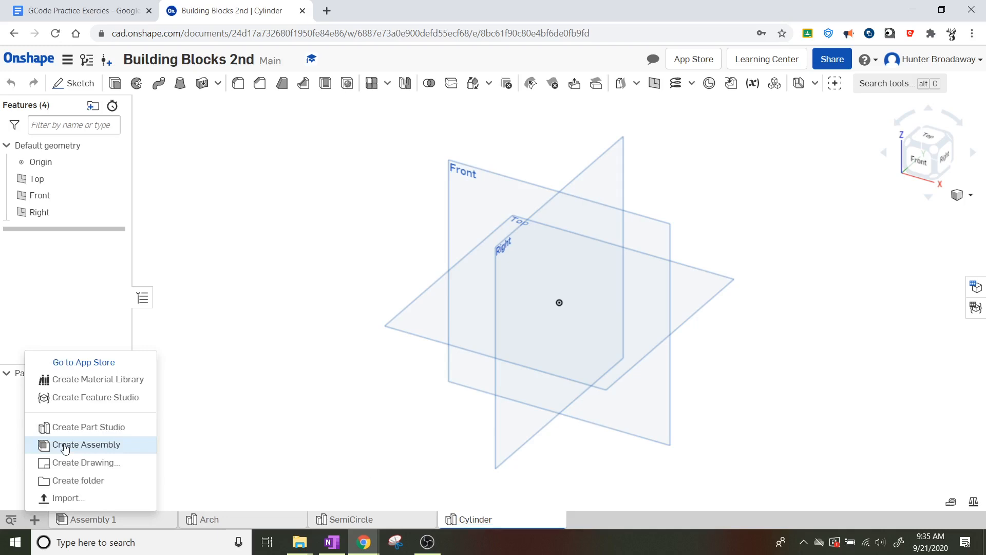
{"action": "key", "text": "alt+Tab"}
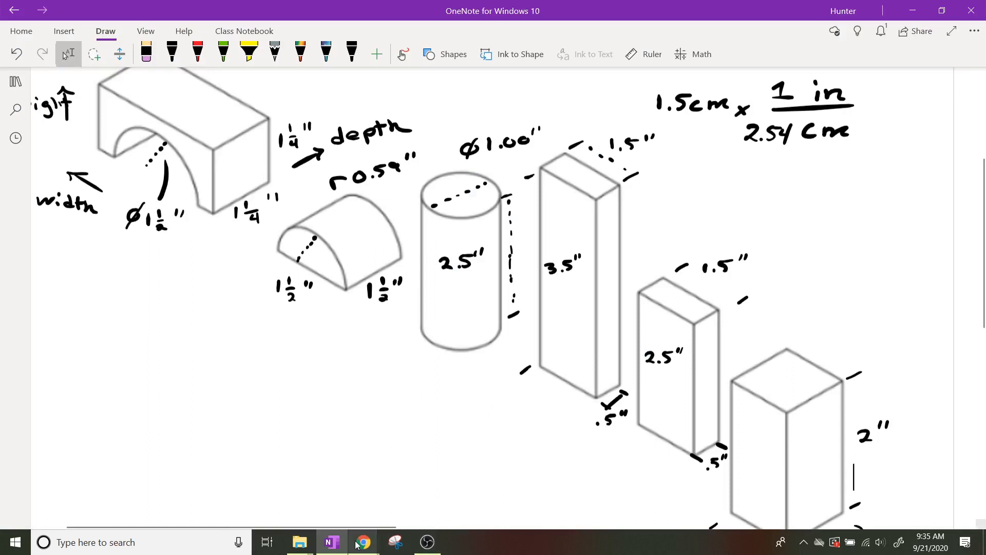
{"action": "mouse_move", "coordinate": [355, 545]}
{"action": "left_click", "coordinate": [435, 501]}
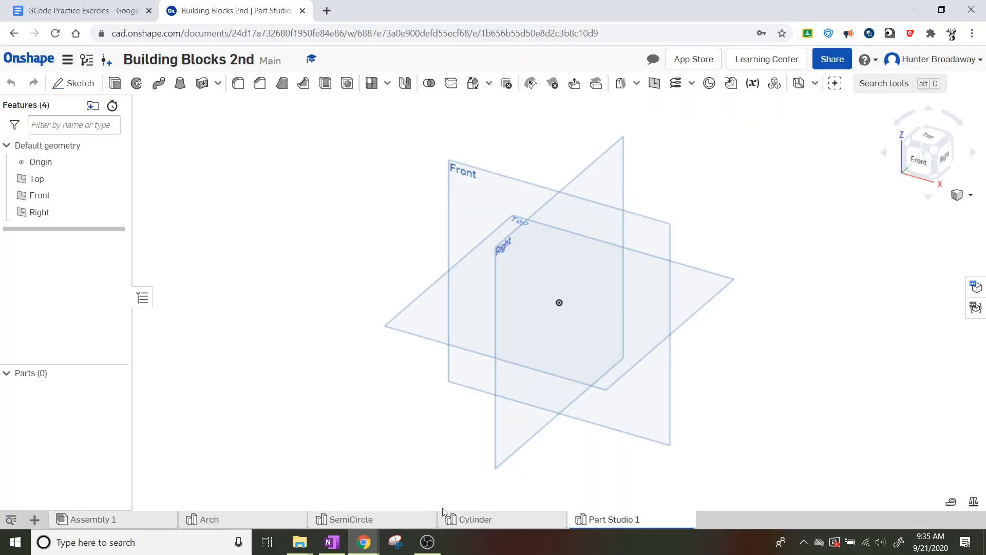
{"action": "right_click", "coordinate": [611, 519]}
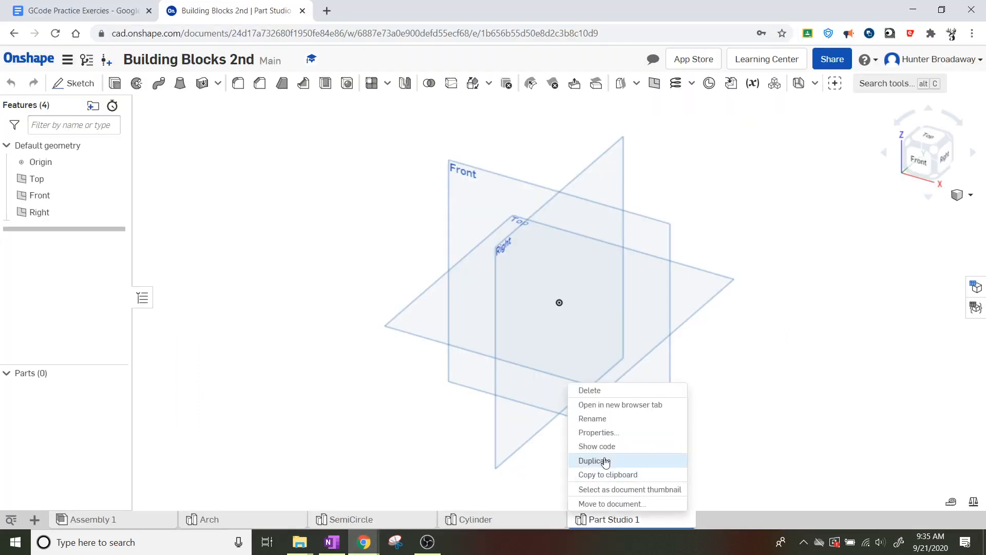
{"action": "left_click", "coordinate": [607, 420]}
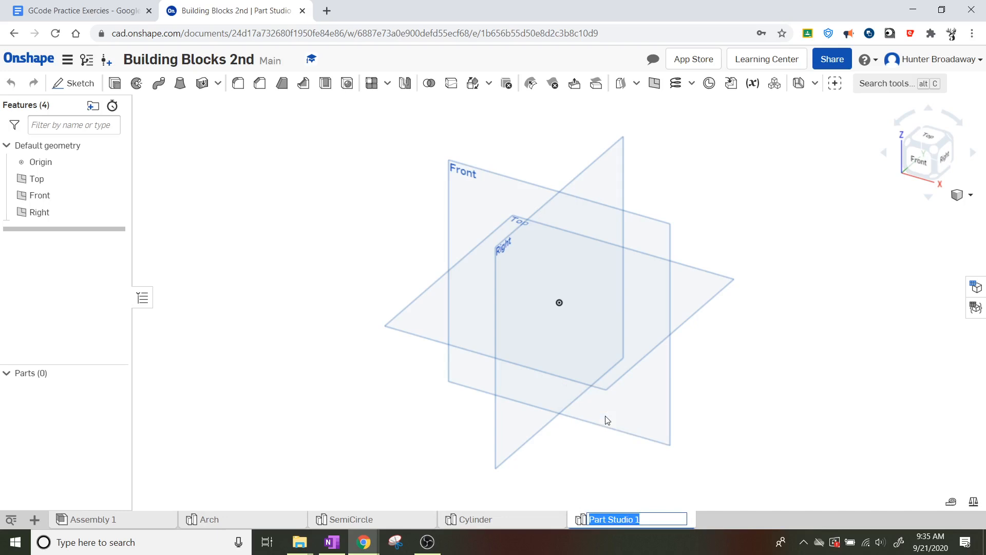
{"action": "type", "text": "Long Blo"}
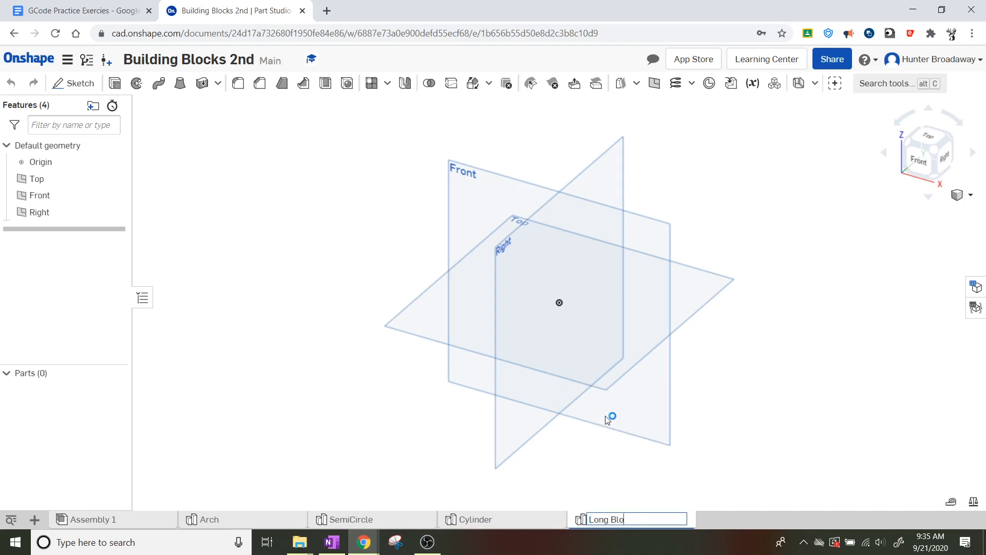
{"action": "type", "text": "ck"}
{"action": "key", "text": "Return"}
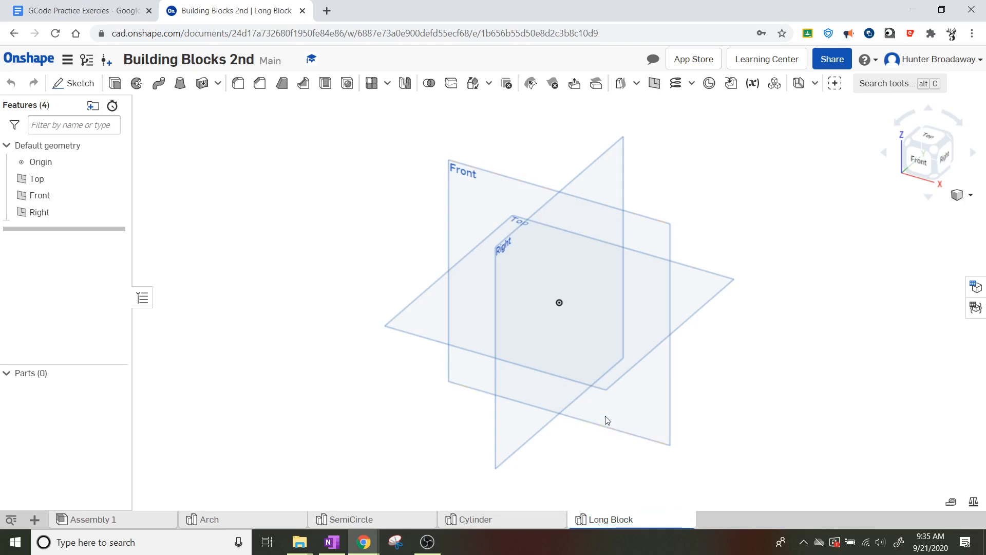
- Create a part studio for the 2.5" rectangular block, review the remaining blocks in OneNote, and name the studio "Short Block"
{"action": "left_click", "coordinate": [34, 520]}
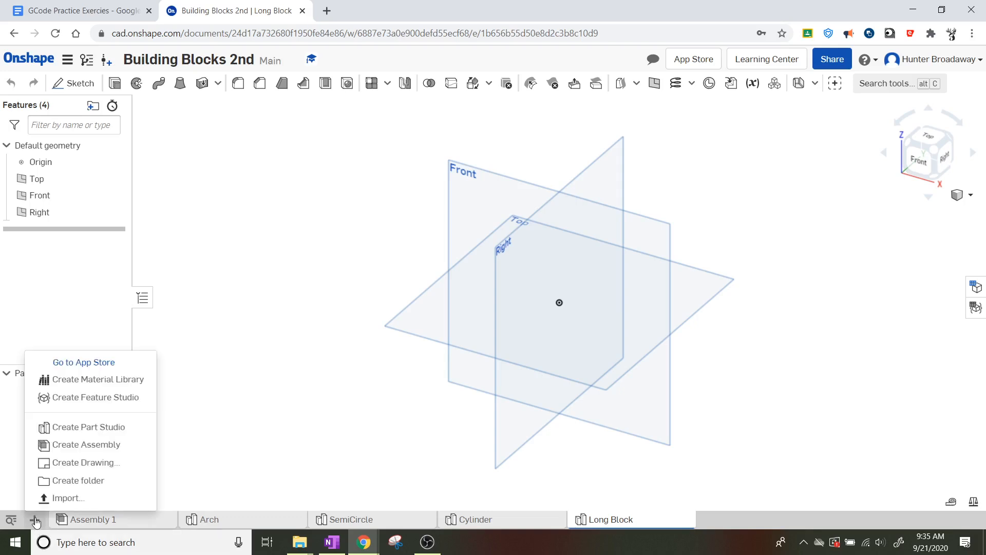
{"action": "left_click", "coordinate": [75, 428]}
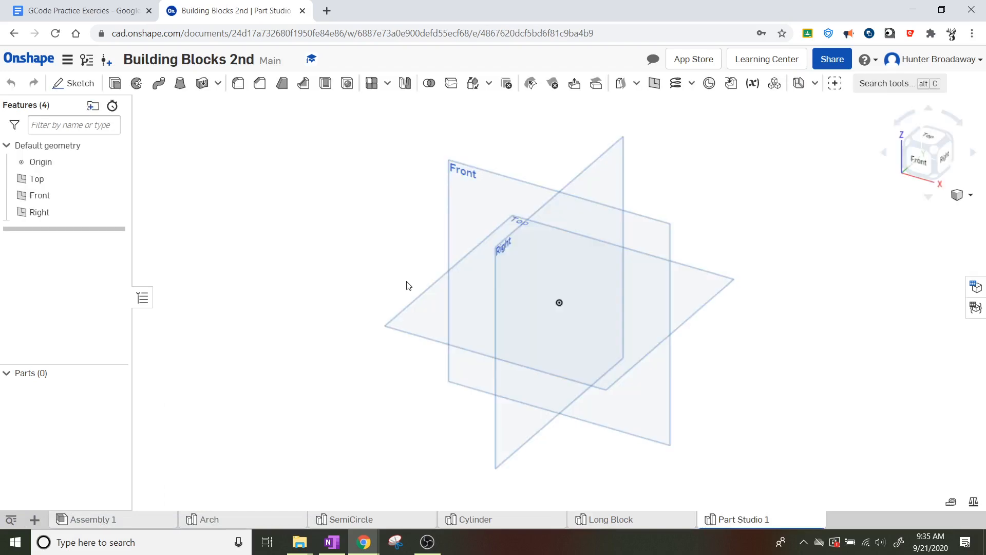
{"action": "left_click", "coordinate": [332, 544]}
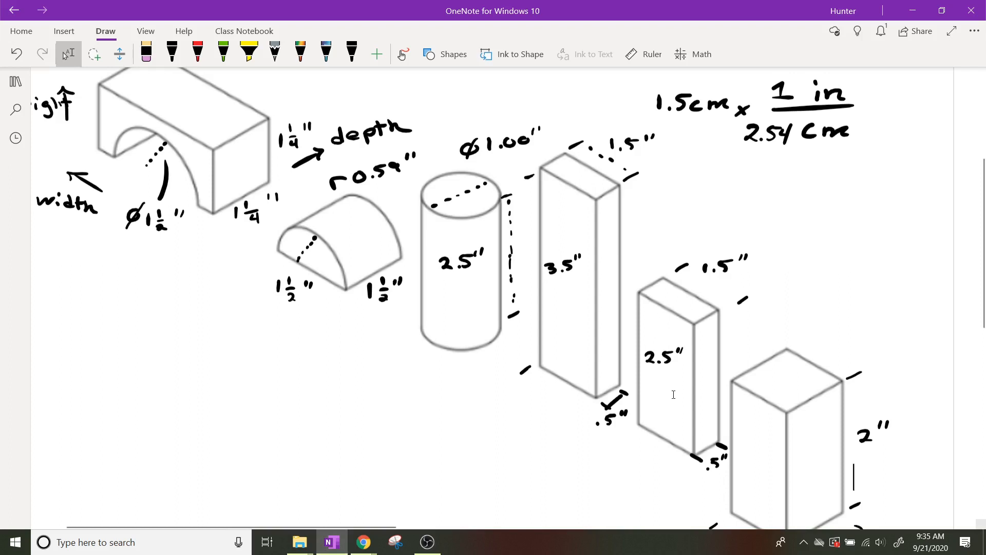
{"action": "scroll", "coordinate": [646, 385], "scroll_direction": "down", "scroll_amount": 3}
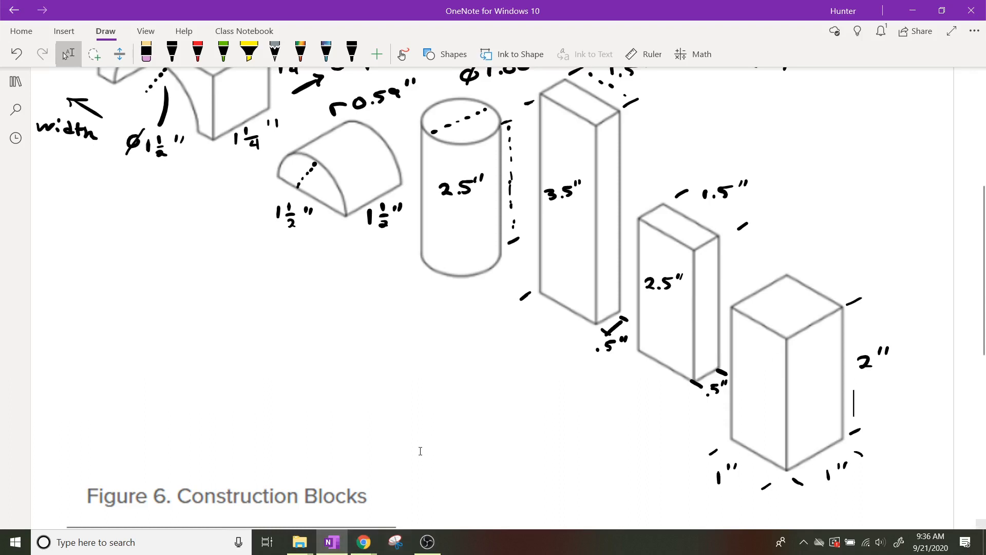
{"action": "mouse_move", "coordinate": [364, 542]}
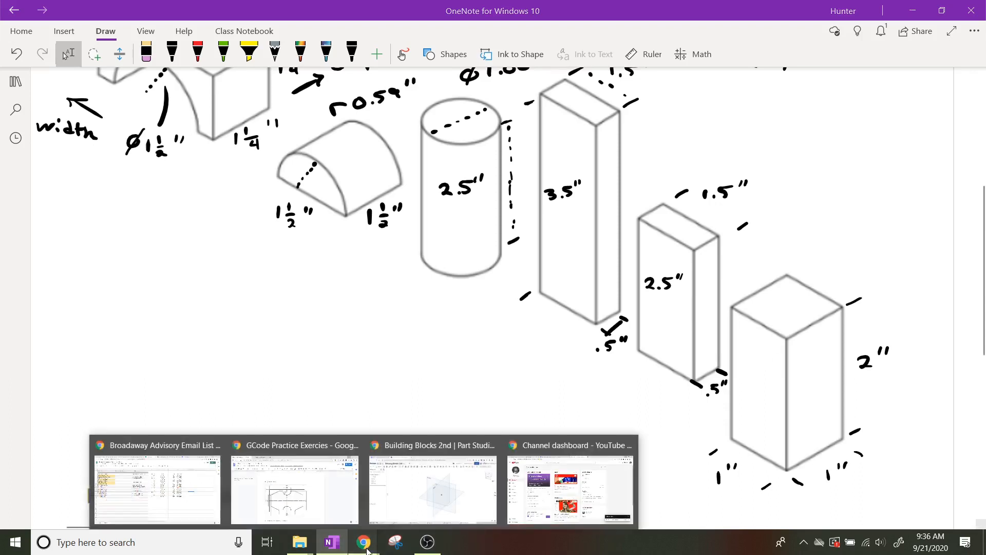
{"action": "left_click", "coordinate": [411, 503]}
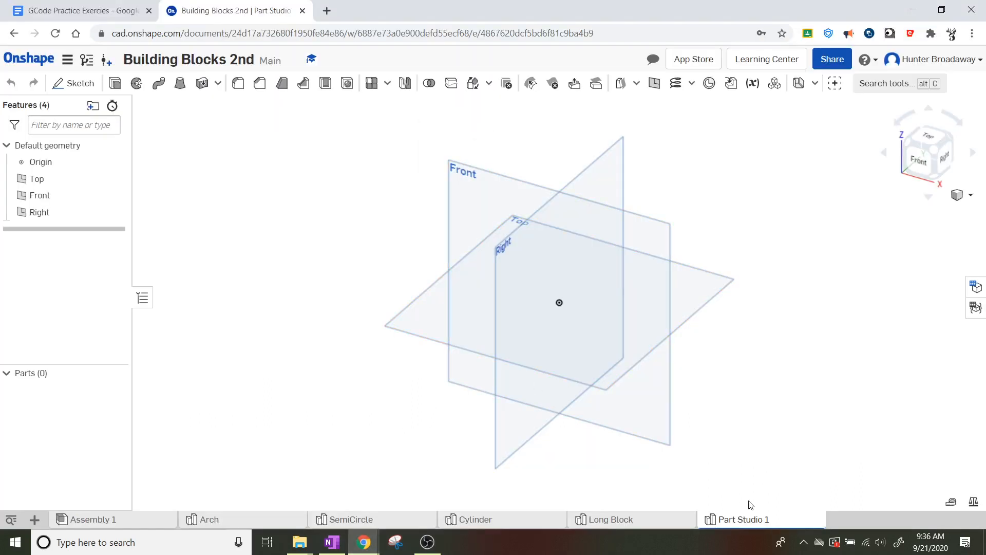
{"action": "right_click", "coordinate": [735, 524]}
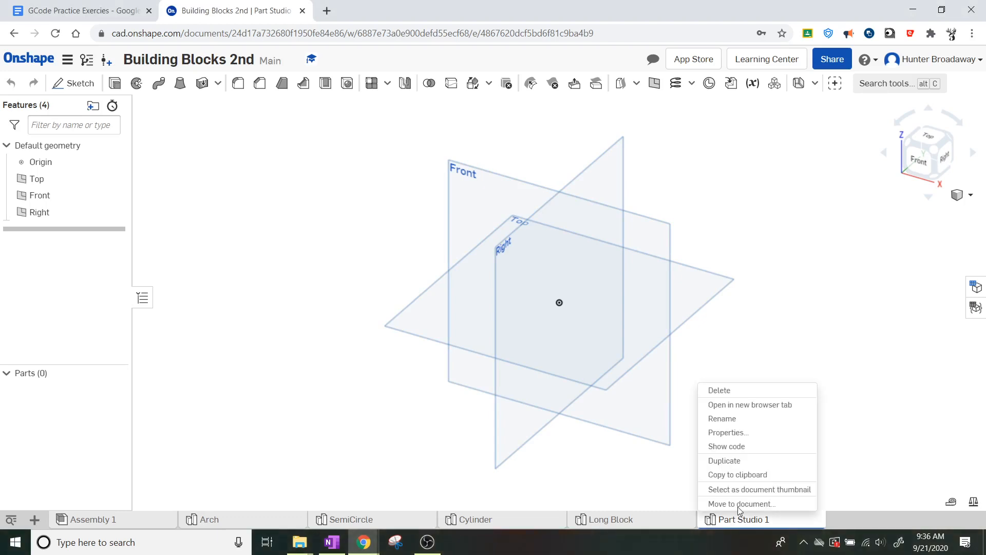
{"action": "left_click", "coordinate": [743, 419]}
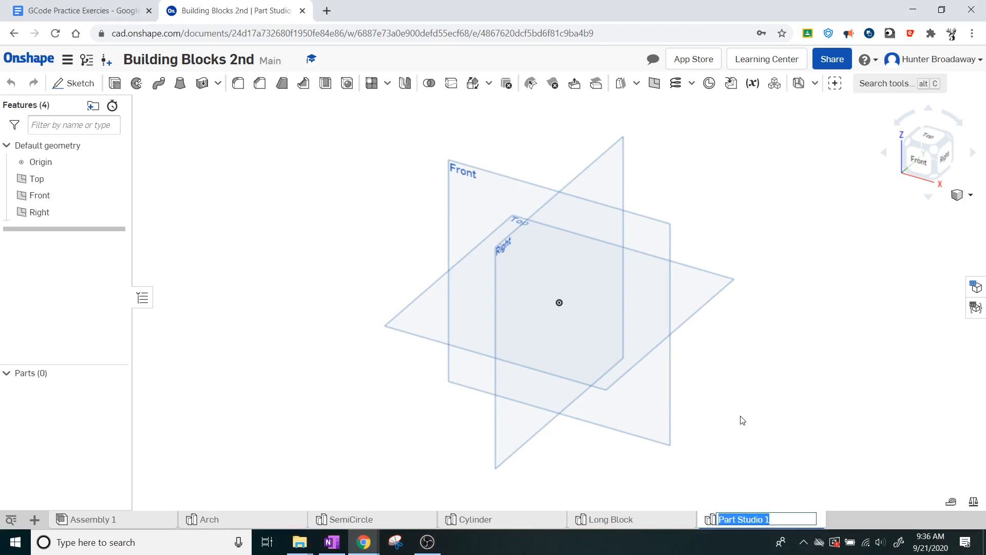
{"action": "type", "text": "Short Block"}
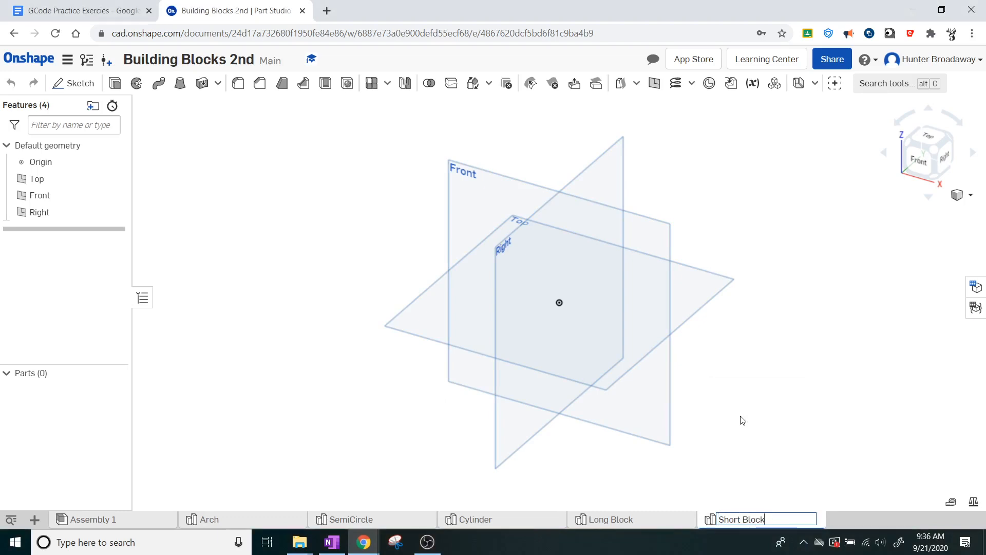
{"action": "key", "text": "Return"}
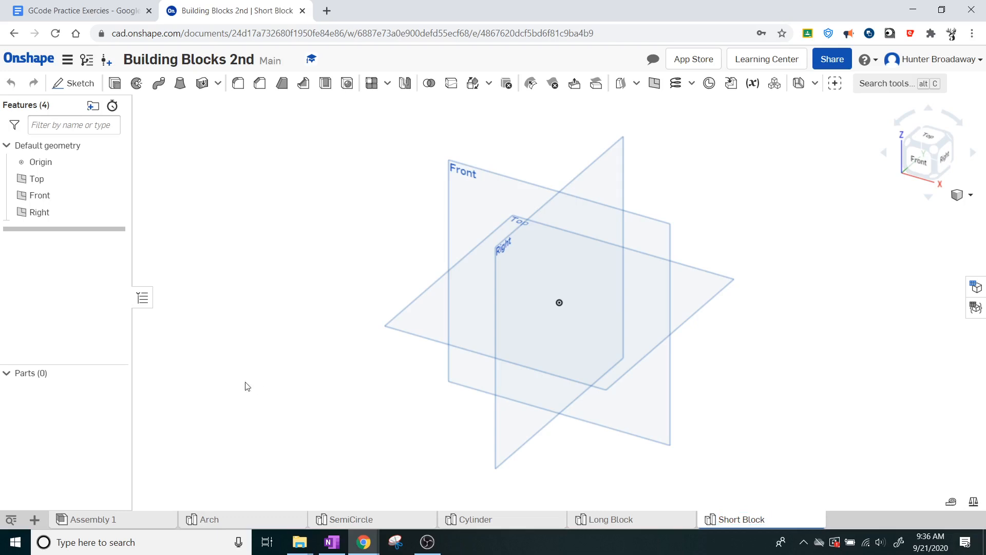
- Create one more part studio for the 1" by 1" by 2" block and name it "Fat Block"
{"action": "left_click", "coordinate": [34, 519]}
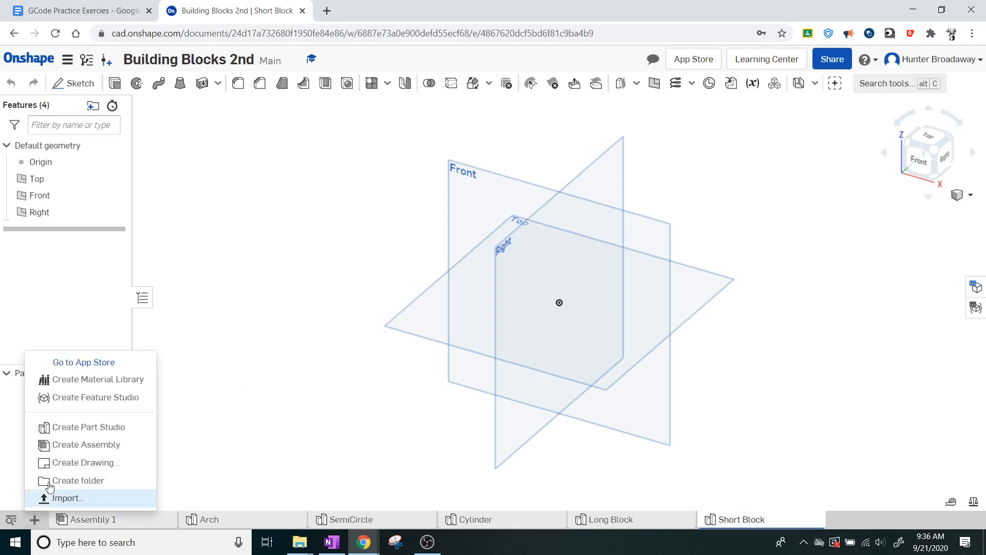
{"action": "left_click", "coordinate": [87, 431]}
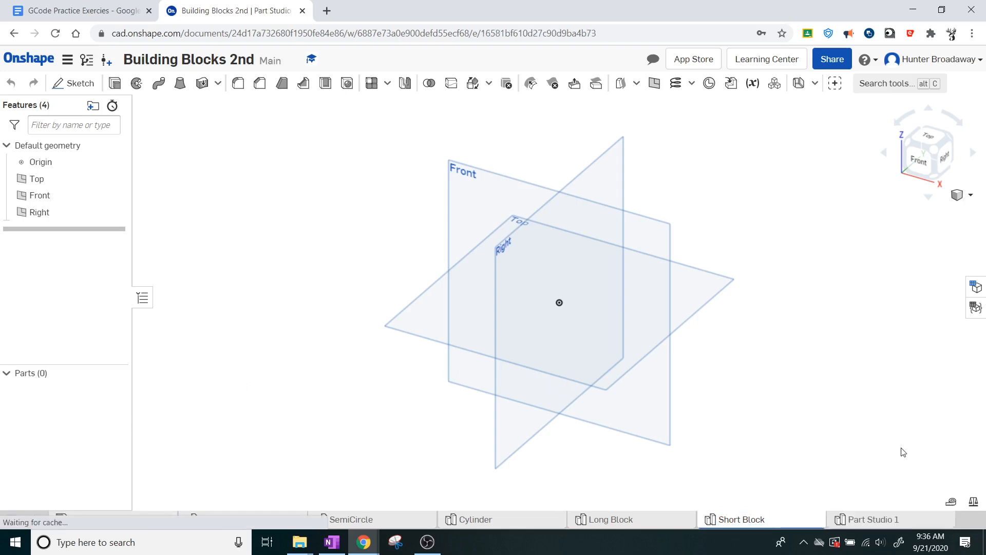
{"action": "right_click", "coordinate": [868, 518]}
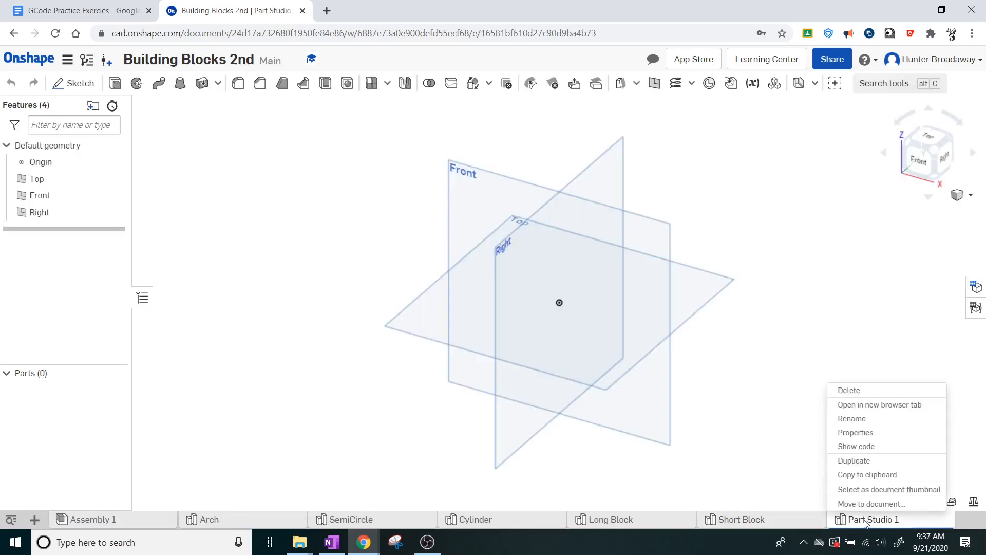
{"action": "left_click", "coordinate": [861, 418]}
{"action": "type", "text": "Fa"}
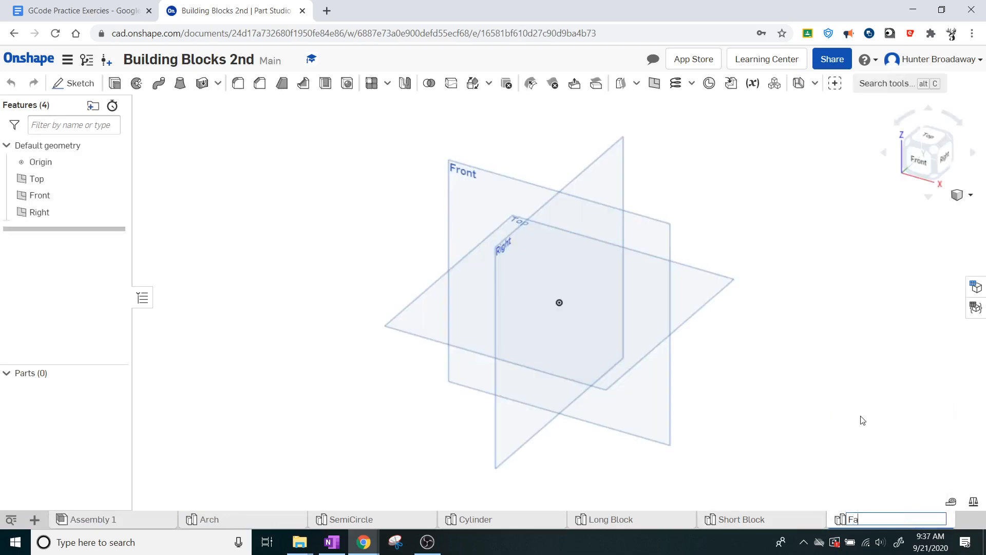
{"action": "type", "text": "t Block"}
{"action": "key", "text": "Return"}
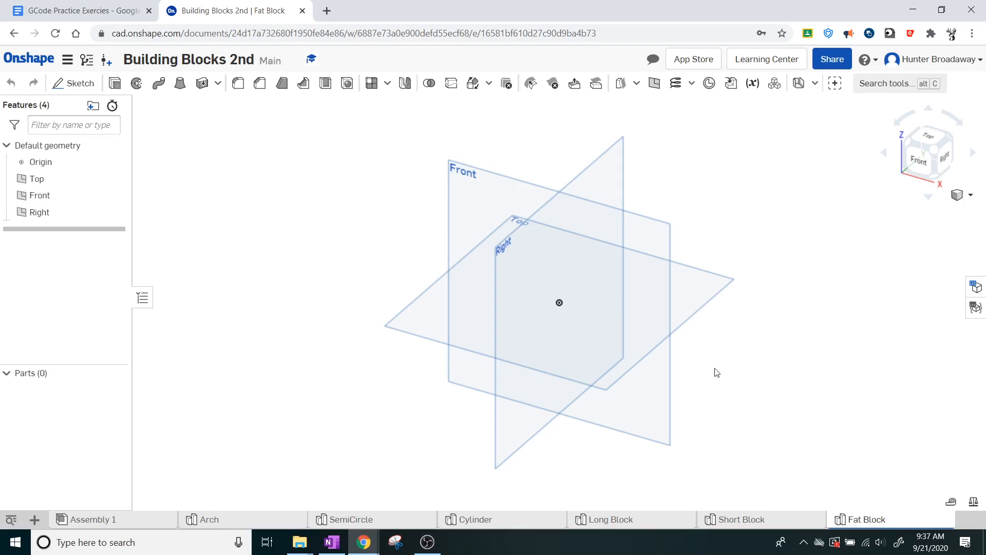
- Open the Arch part studio and examine the arch block's dimensions in the OneNote sketches
{"action": "left_click", "coordinate": [332, 542]}
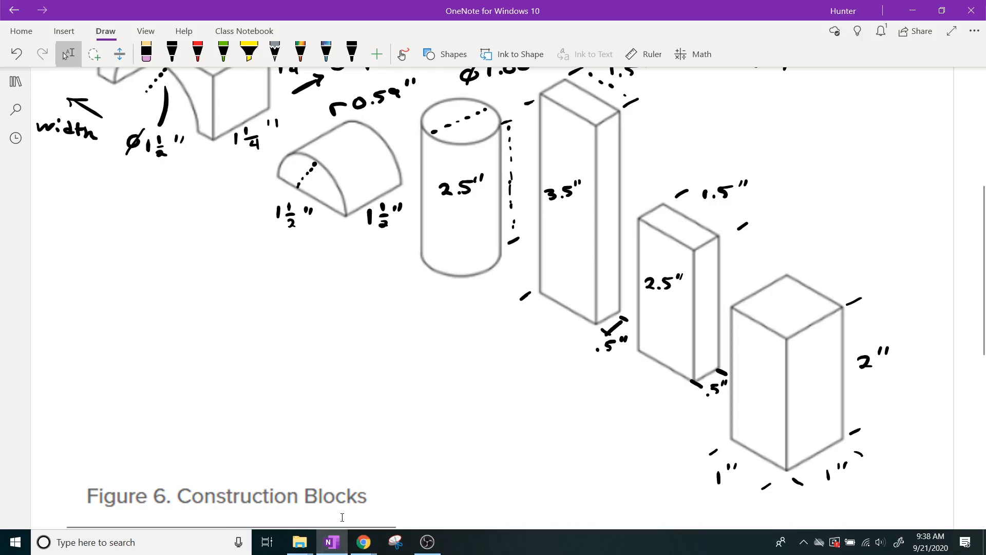
{"action": "mouse_move", "coordinate": [360, 544]}
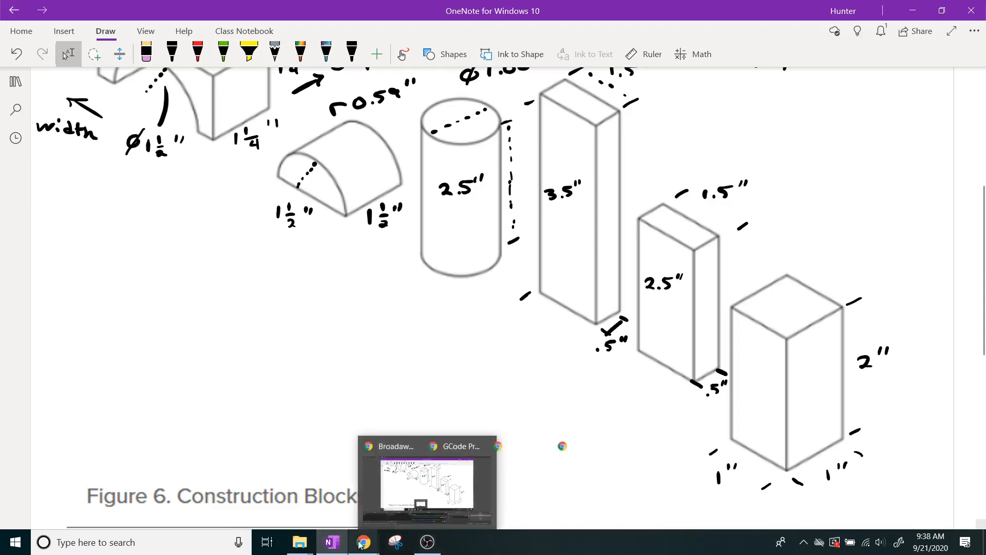
{"action": "left_click", "coordinate": [421, 472]}
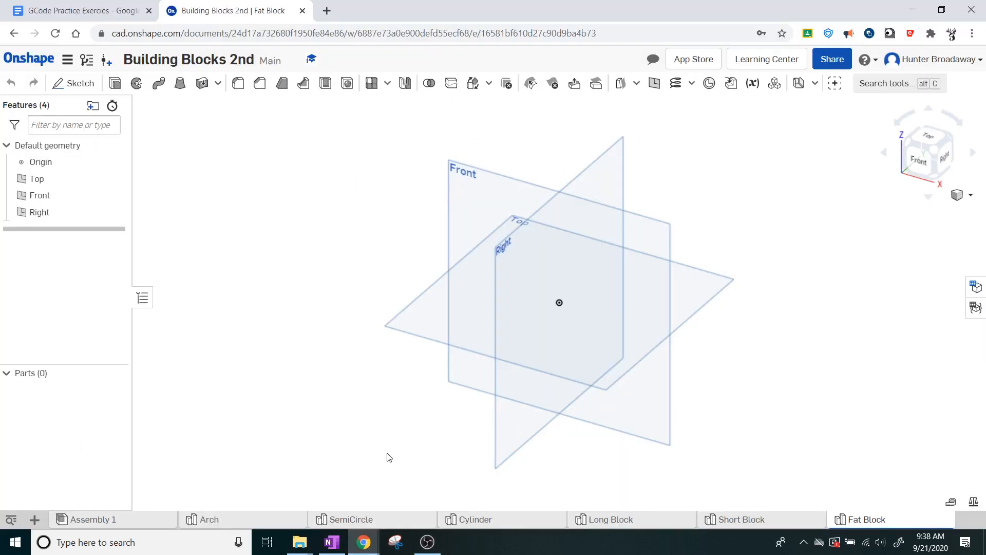
{"action": "left_click", "coordinate": [212, 520]}
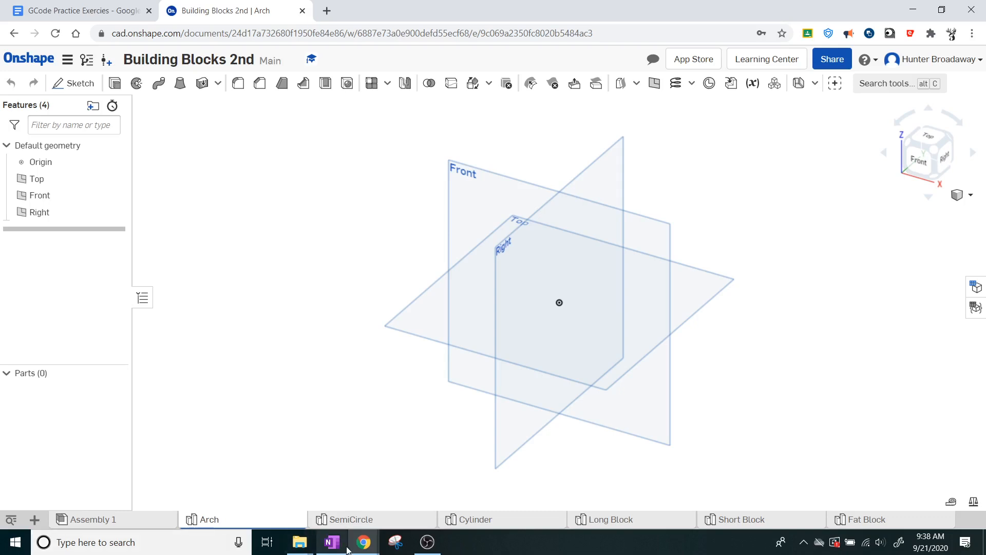
{"action": "left_click", "coordinate": [332, 542]}
{"action": "scroll", "coordinate": [231, 213], "scroll_direction": "down", "scroll_amount": 3}
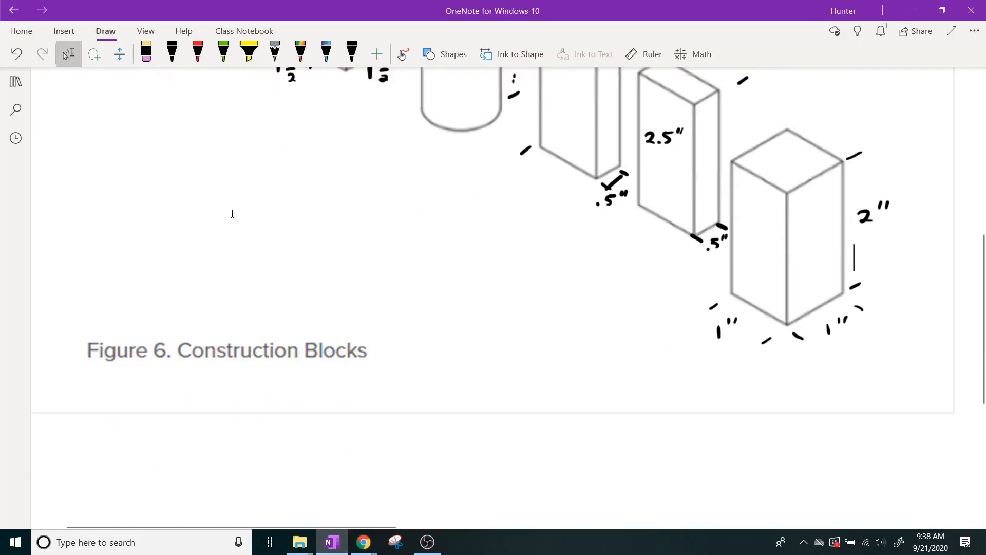
{"action": "scroll", "coordinate": [243, 206], "scroll_direction": "up", "scroll_amount": 4}
{"action": "scroll", "coordinate": [244, 206], "scroll_direction": "up", "scroll_amount": 2}
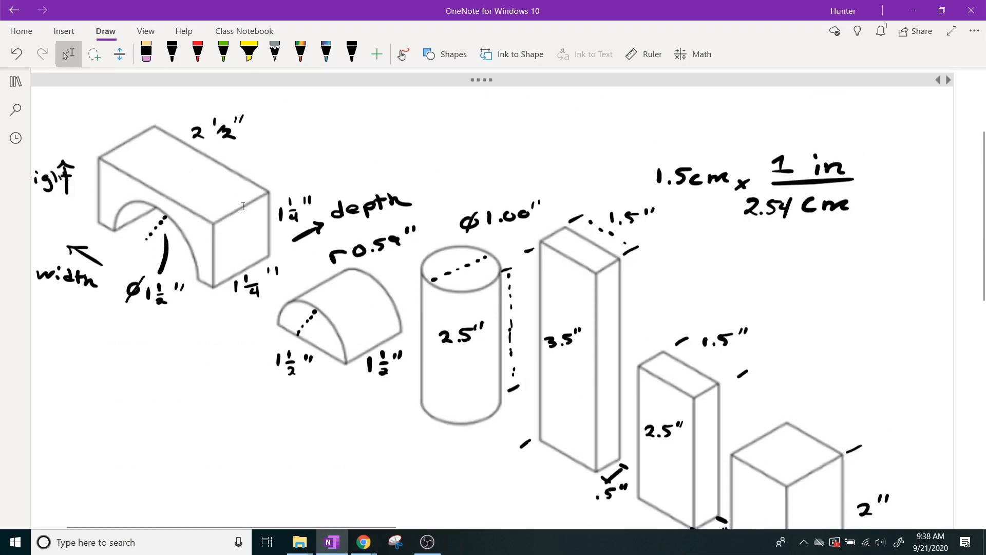